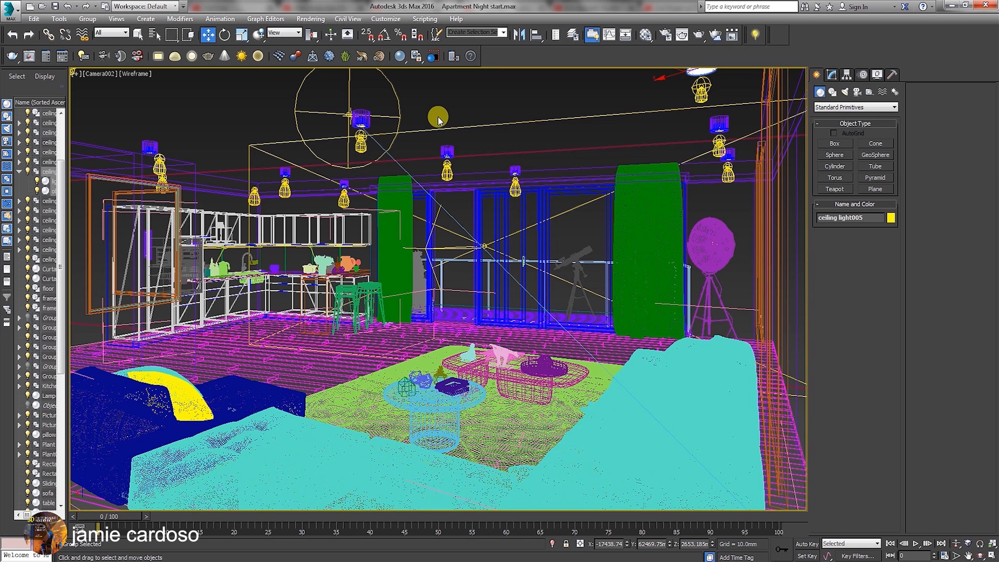
- Set the render output width to 1000 with the image aspect kept locked
{"action": "left_click", "coordinate": [666, 36]}
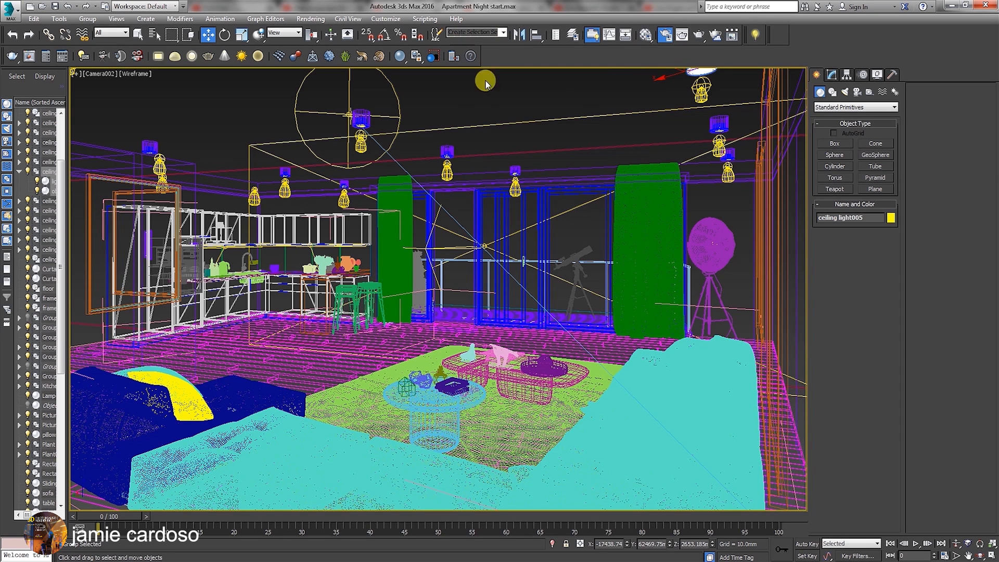
{"action": "left_click_drag", "start_coordinate": [217, 100], "coordinate": [685, 93]}
{"action": "left_click", "coordinate": [393, 119]}
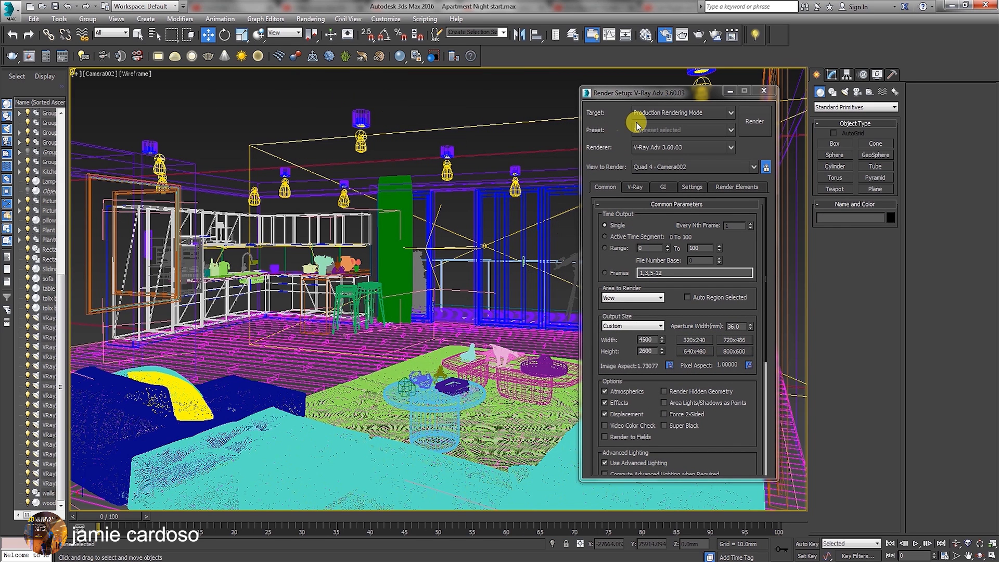
{"action": "double_click", "coordinate": [645, 339]}
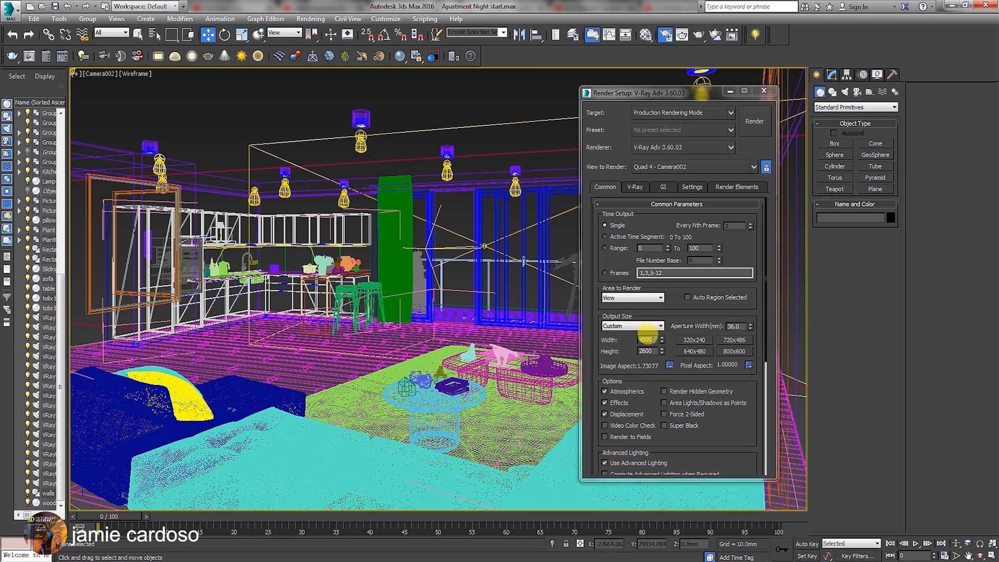
{"action": "type", "text": "10"}
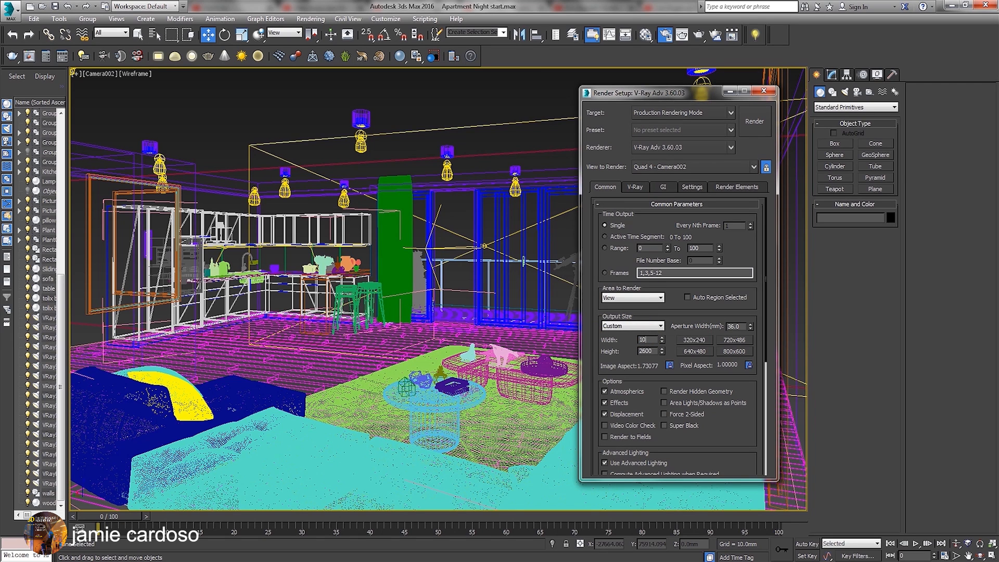
{"action": "key", "text": "Return"}
{"action": "scroll", "coordinate": [647, 196], "scroll_direction": "down", "scroll_amount": 2}
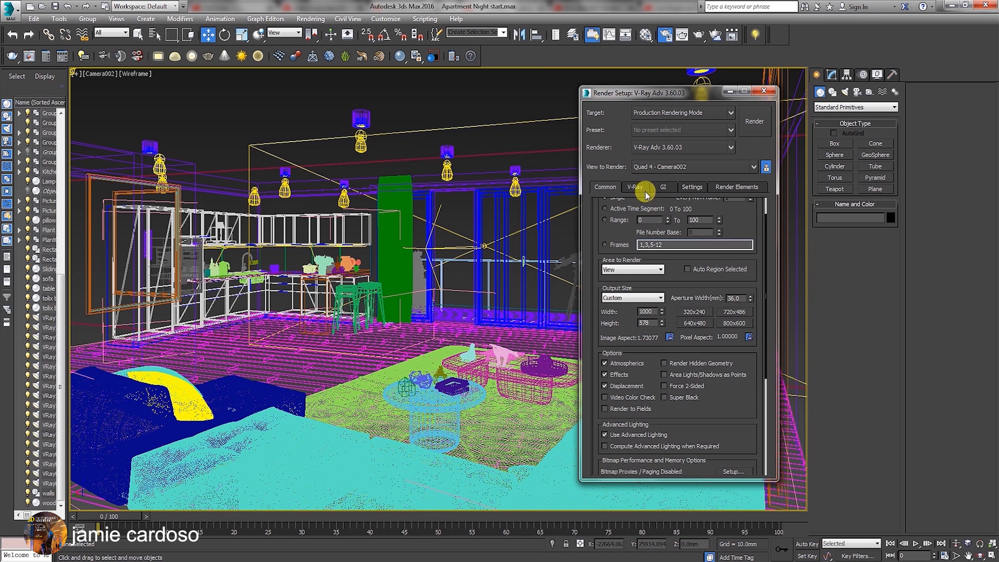
- Disable the V-Ray raw image file, separate render channels and resumable rendering options for the frame buffer
{"action": "left_click", "coordinate": [637, 187]}
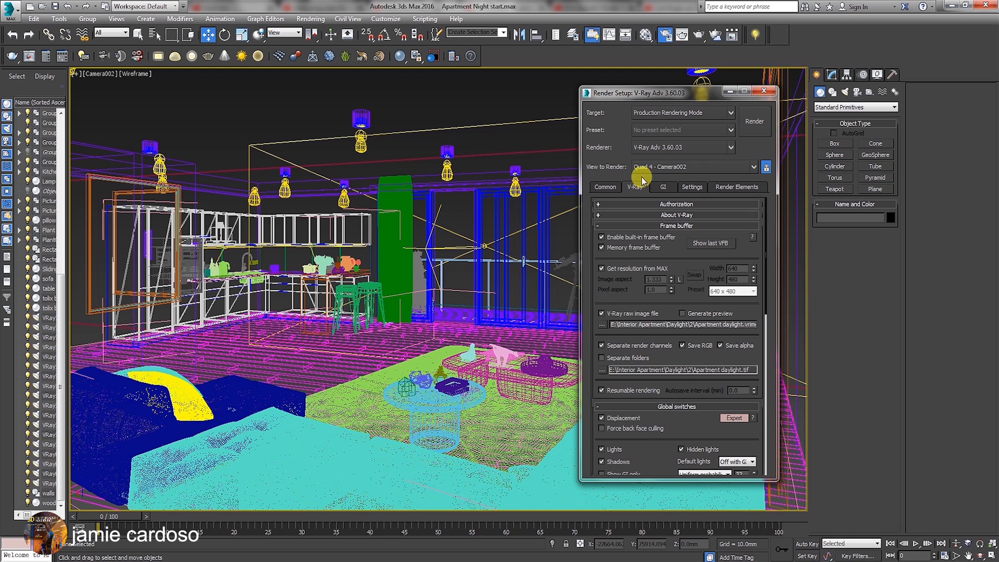
{"action": "left_click", "coordinate": [602, 314]}
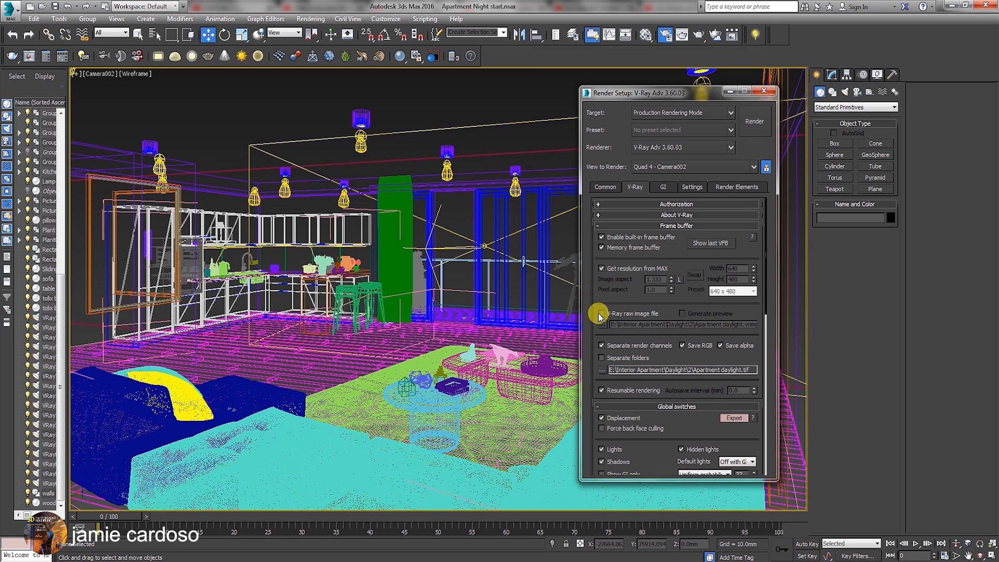
{"action": "left_click", "coordinate": [602, 346]}
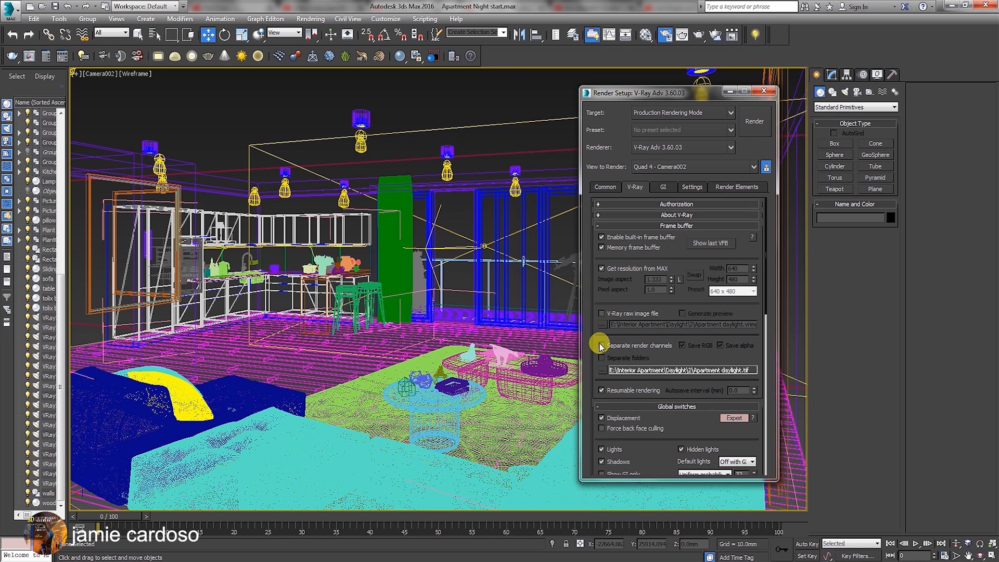
{"action": "left_click", "coordinate": [601, 390]}
- Set the number of uniform probabilistic lights in the V-Ray global switches to 8
{"action": "left_click_drag", "start_coordinate": [630, 320], "coordinate": [641, 107]}
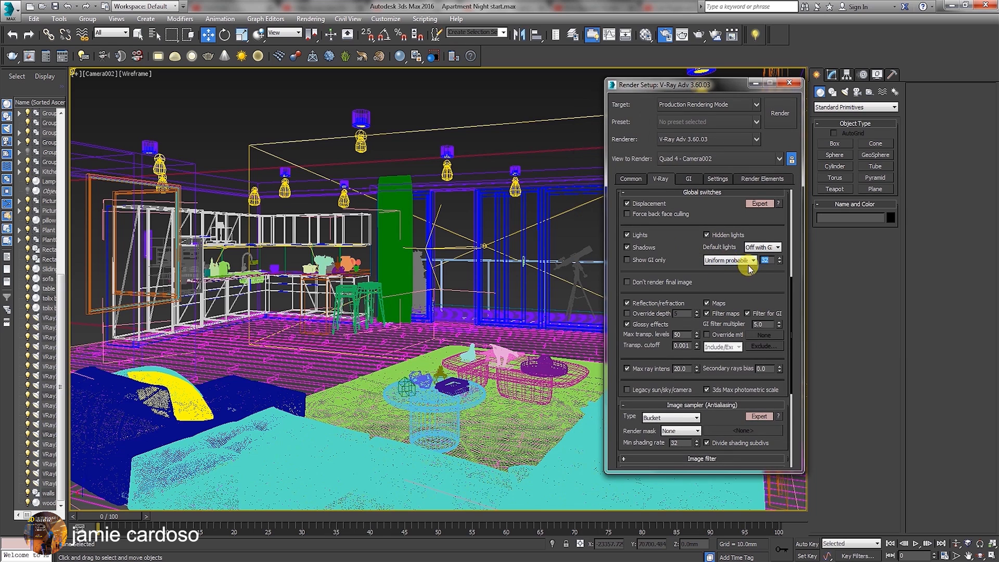
{"action": "type", "text": "8"}
{"action": "key", "text": "Return"}
- Configure the bucket image sampler with min subdivs 1, max subdivs 4 and a noise threshold of 0.01
{"action": "left_click_drag", "start_coordinate": [752, 278], "coordinate": [747, 128]}
{"action": "double_click", "coordinate": [674, 322]}
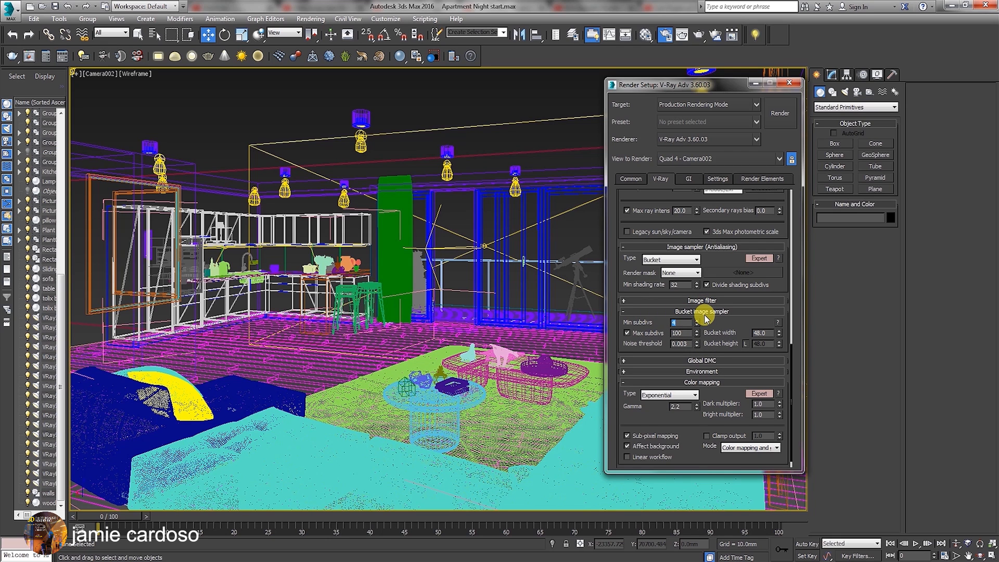
{"action": "type", "text": "1"}
{"action": "key", "text": "Tab"}
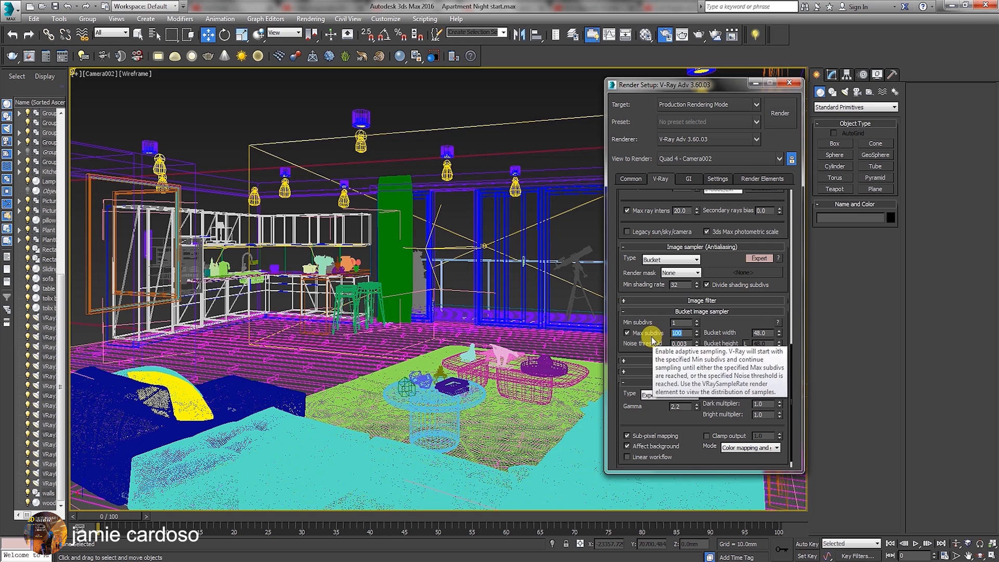
{"action": "type", "text": "4"}
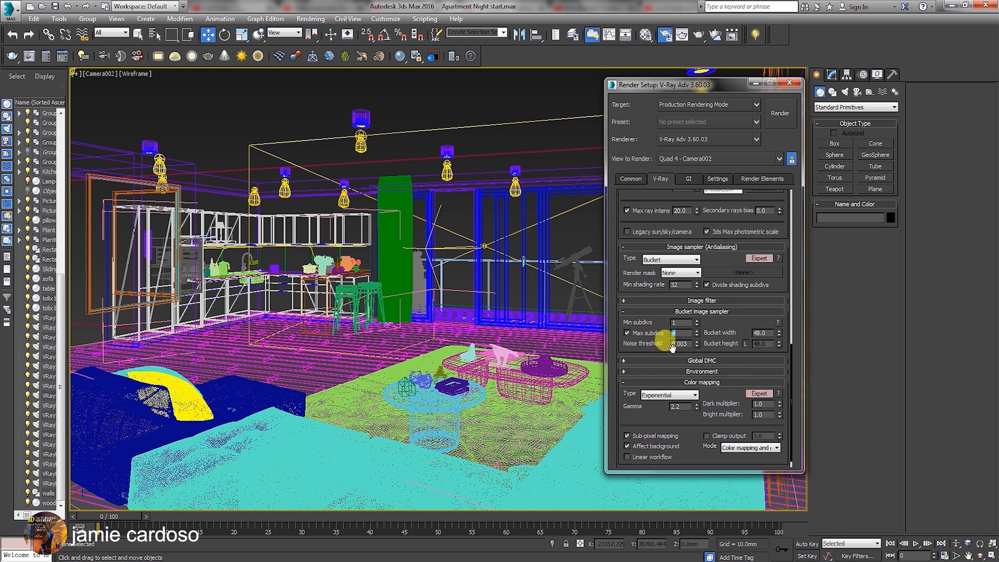
{"action": "key", "text": "Tab"}
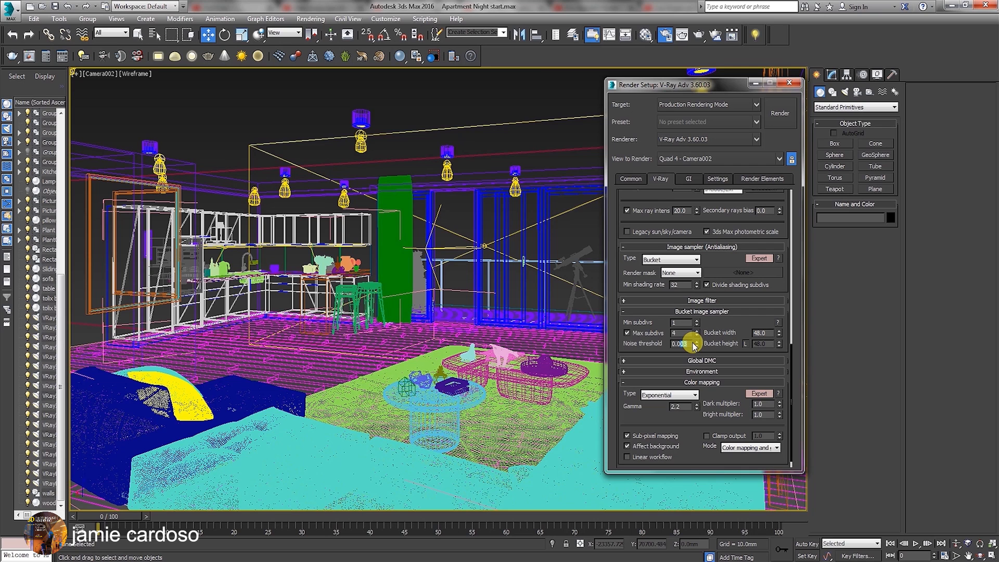
{"action": "type", "text": "0.01"}
{"action": "key", "text": "Return"}
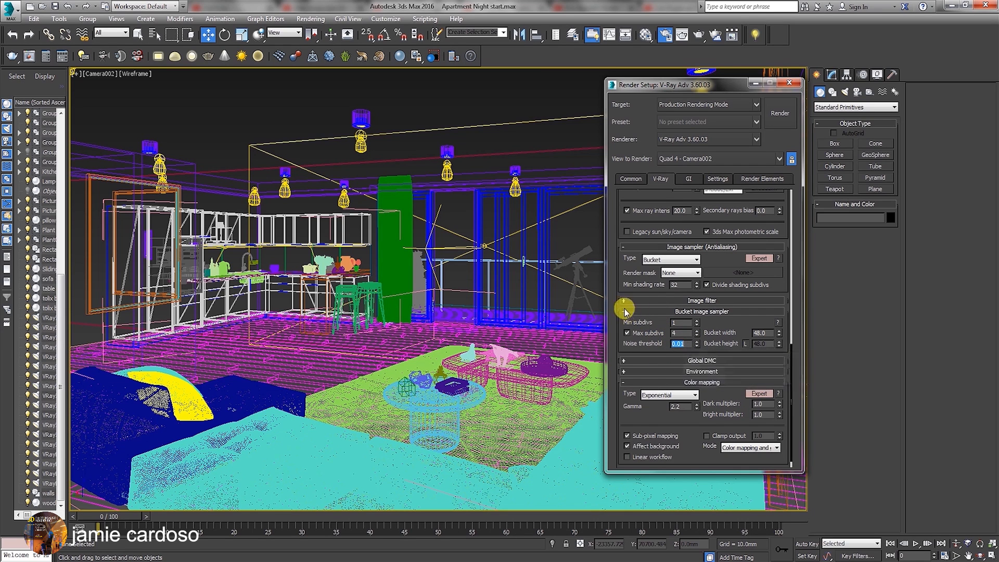
- Set the V-Ray color mapping mode to Color mapping only (no gamma)
{"action": "scroll", "coordinate": [620, 275], "scroll_direction": "down", "scroll_amount": 1}
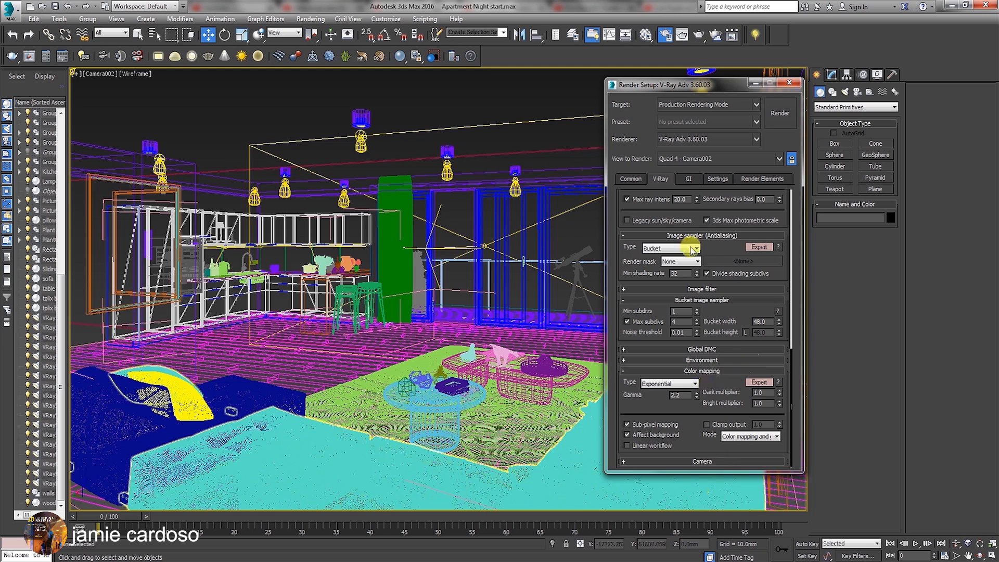
{"action": "left_click", "coordinate": [739, 437]}
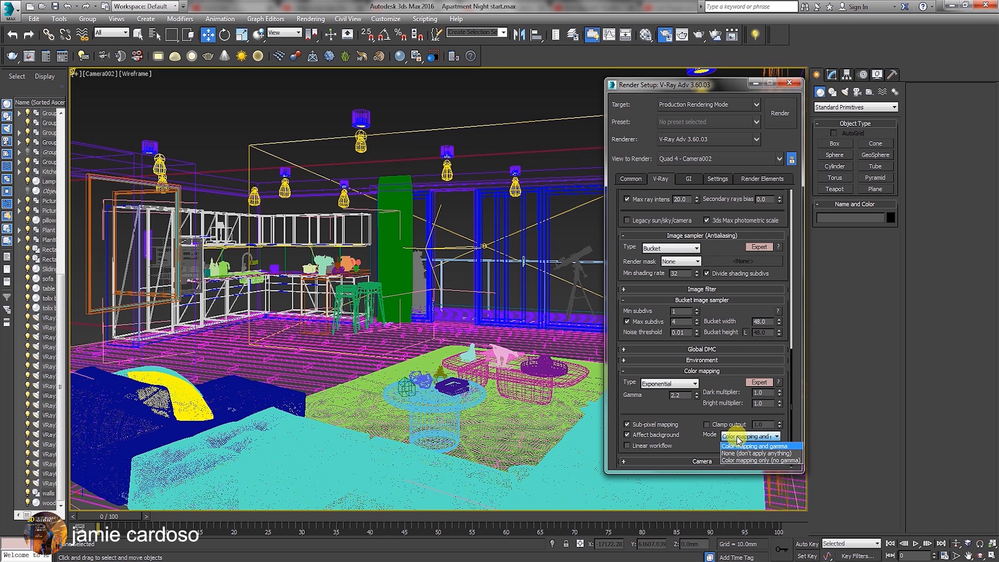
{"action": "left_click", "coordinate": [758, 460]}
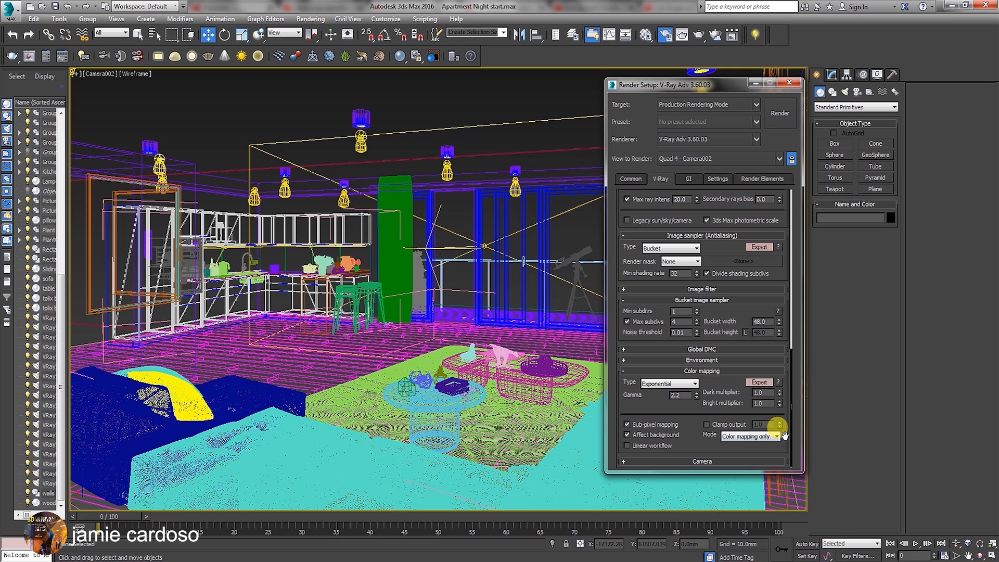
{"action": "mouse_move", "coordinate": [755, 440]}
- Set the GI ambient occlusion subdivs to 8 and the irradiance map preset to Very low
{"action": "left_click", "coordinate": [688, 179]}
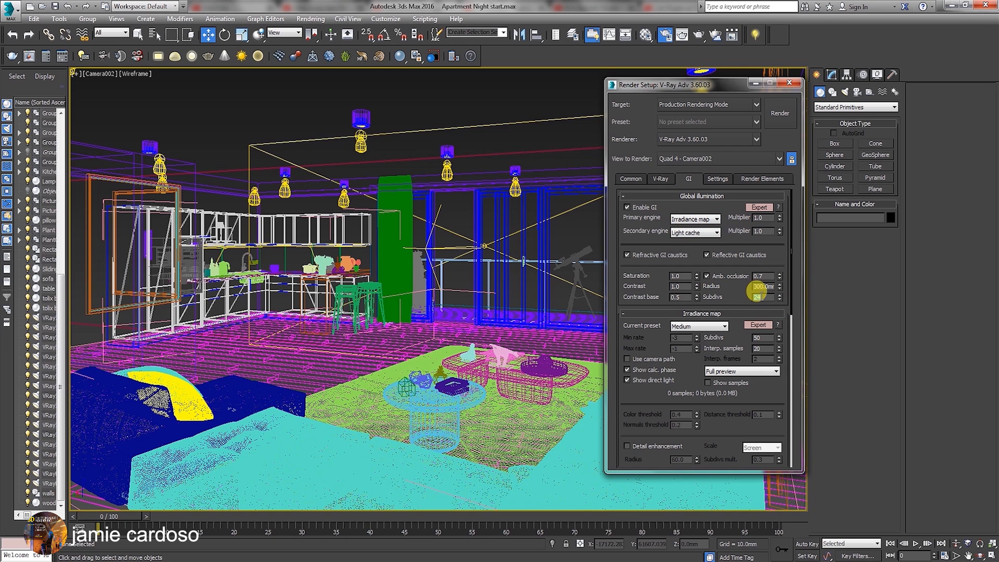
{"action": "type", "text": "8"}
{"action": "left_click", "coordinate": [706, 325]}
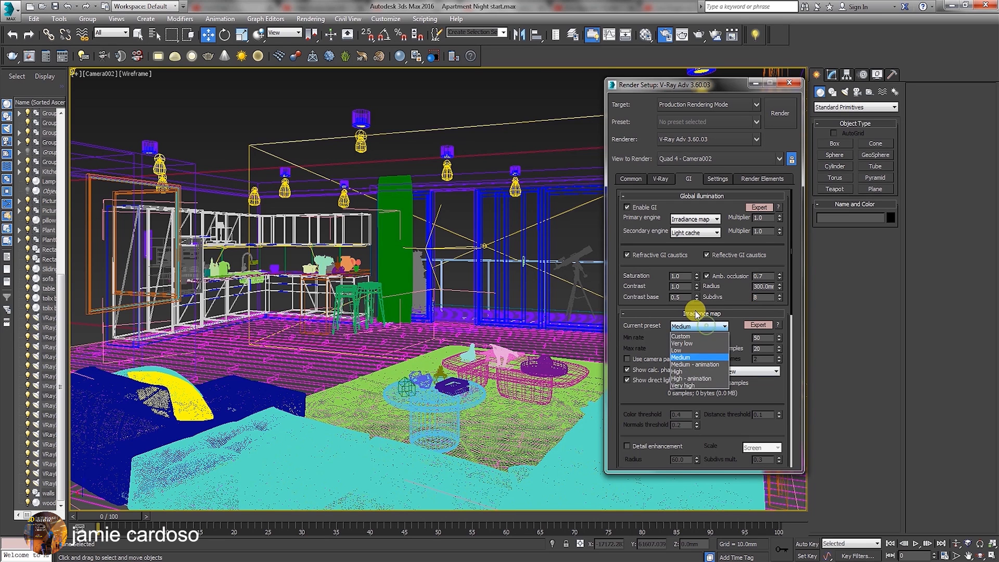
{"action": "left_click", "coordinate": [687, 343]}
- Set the light cache subdivs to 600
{"action": "left_click_drag", "start_coordinate": [725, 390], "coordinate": [741, 151]}
{"action": "scroll", "coordinate": [687, 296], "scroll_direction": "down", "scroll_amount": 2}
{"action": "double_click", "coordinate": [679, 337]}
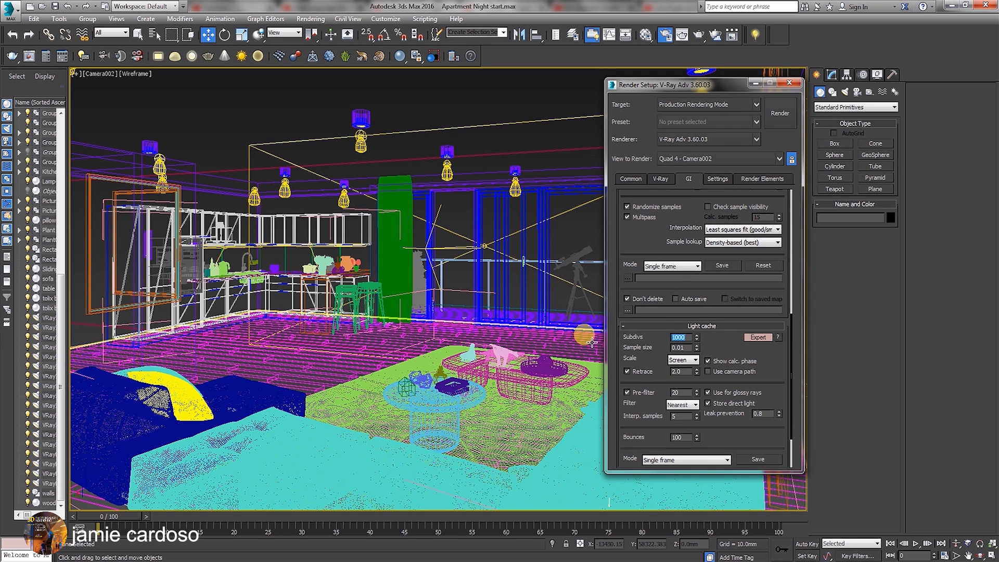
{"action": "type", "text": "600"}
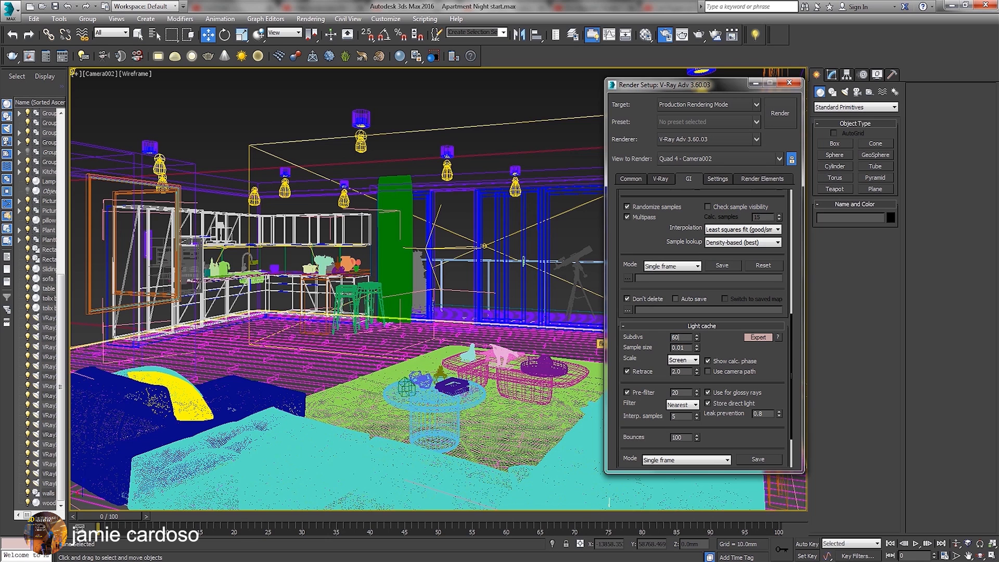
{"action": "key", "text": "Return"}
- Render the Camera002 view and arrange the frame buffer and render settings so the viewport can be seen between them
{"action": "left_click_drag", "start_coordinate": [720, 88], "coordinate": [629, 86]}
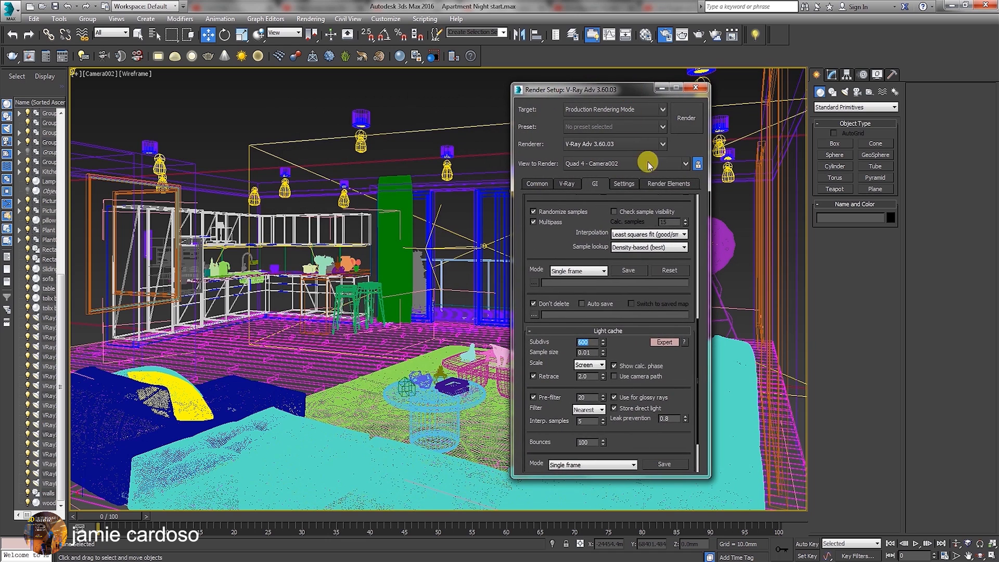
{"action": "left_click", "coordinate": [669, 185]}
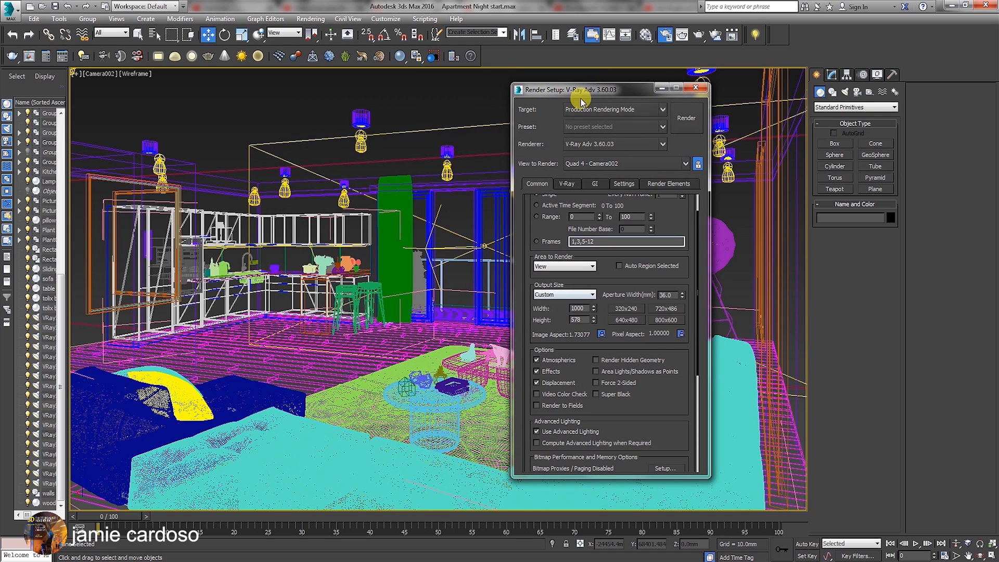
{"action": "left_click_drag", "start_coordinate": [580, 95], "coordinate": [743, 80]}
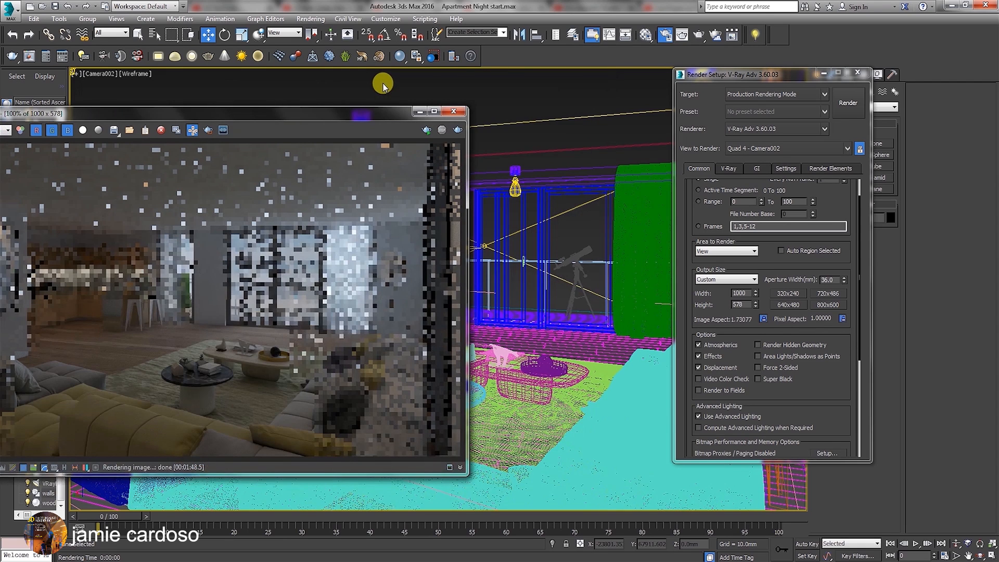
{"action": "left_click_drag", "start_coordinate": [383, 83], "coordinate": [380, 183]}
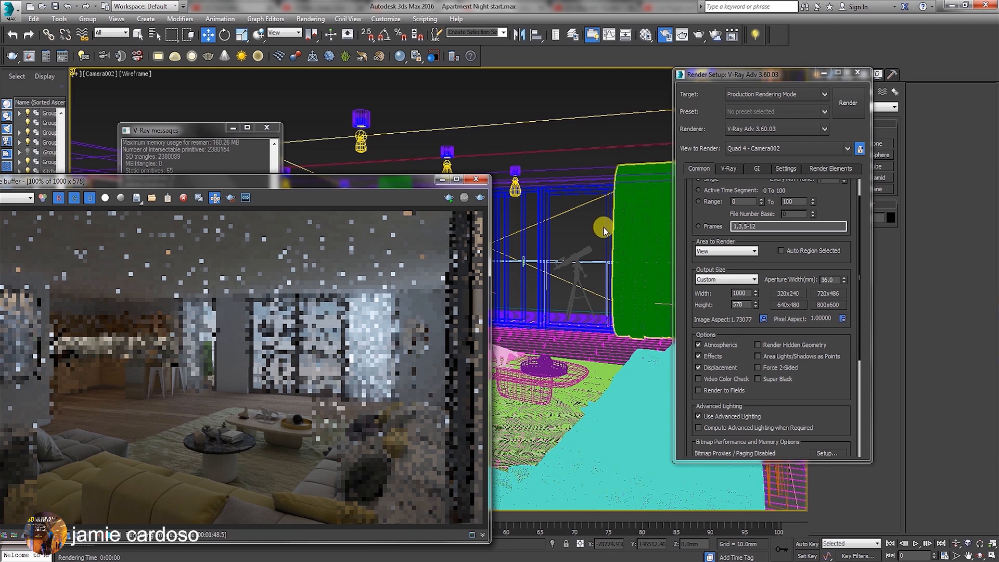
- Display the camera viewport as Shaded and isolate the building seen outside the windows
{"action": "left_click", "coordinate": [135, 76]}
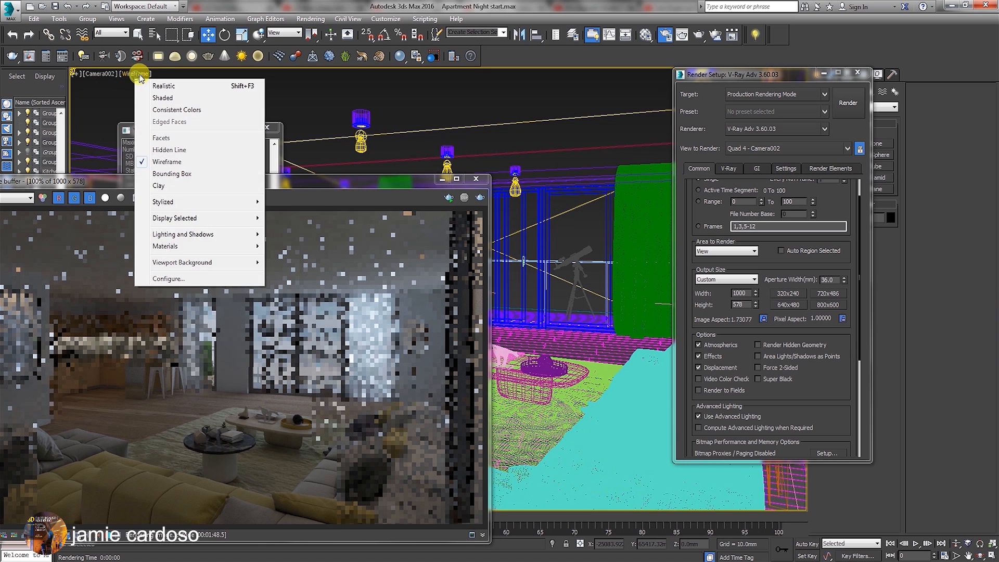
{"action": "left_click", "coordinate": [162, 99]}
{"action": "left_click", "coordinate": [574, 233]}
{"action": "left_click", "coordinate": [574, 233]}
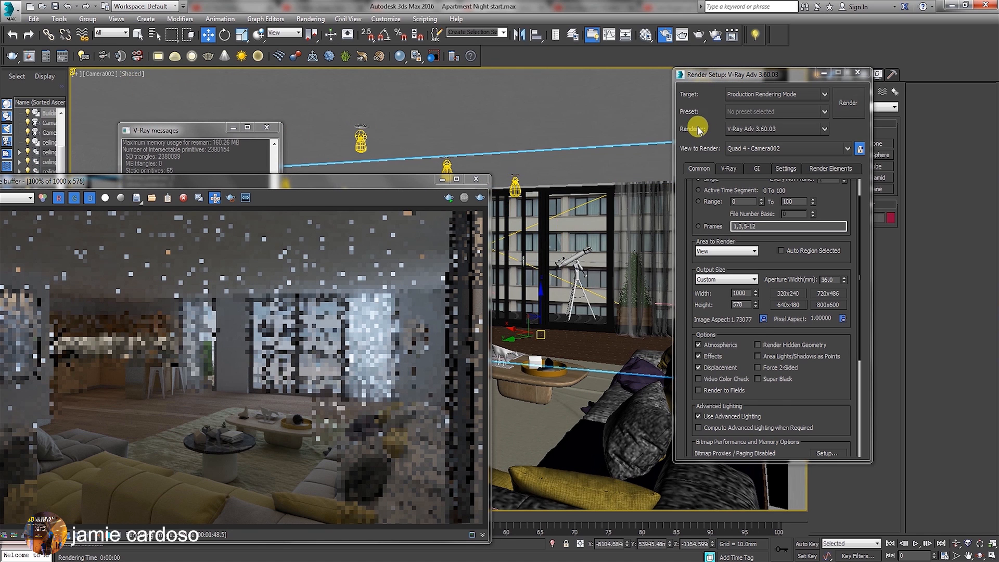
{"action": "left_click_drag", "start_coordinate": [728, 76], "coordinate": [211, 87]}
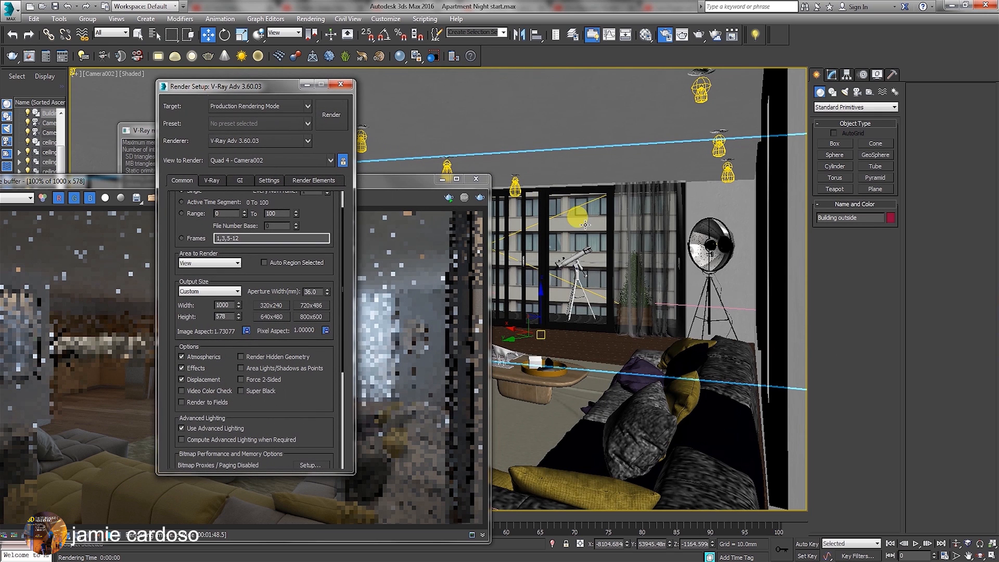
{"action": "left_click", "coordinate": [553, 544]}
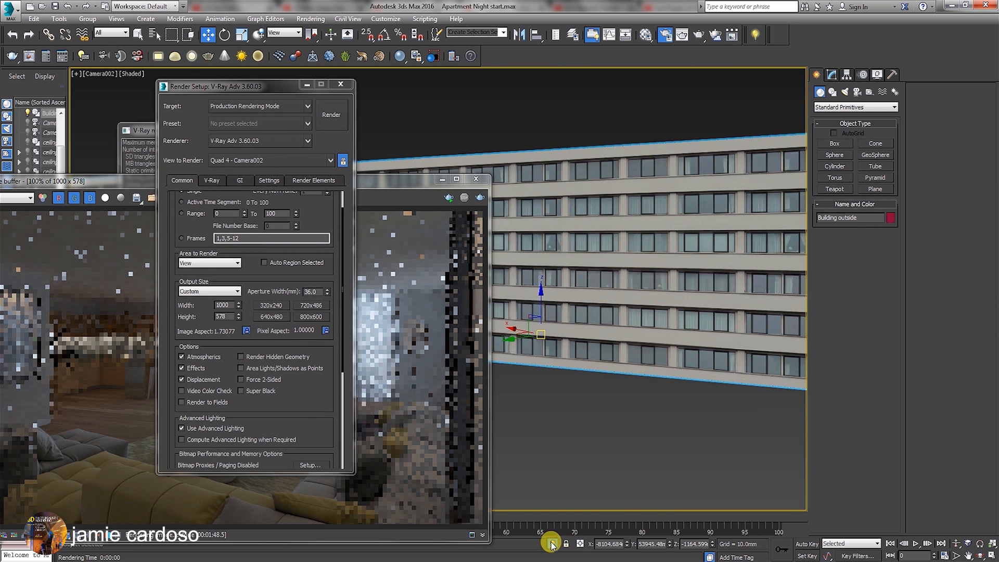
- Bring up the diffuse bitmap settings of the Building outside material in the Material Editor
{"action": "left_click", "coordinate": [645, 35]}
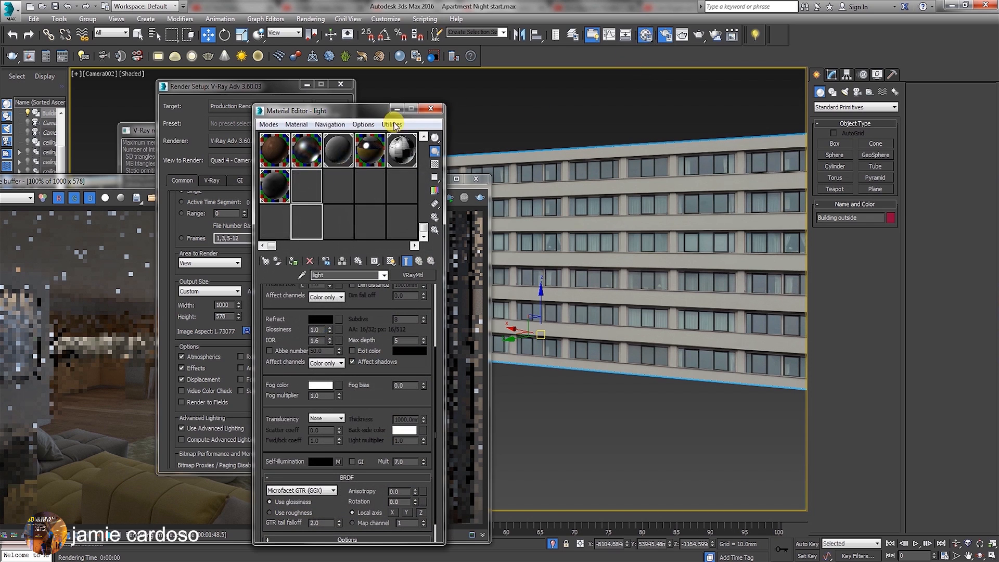
{"action": "left_click", "coordinate": [371, 229]}
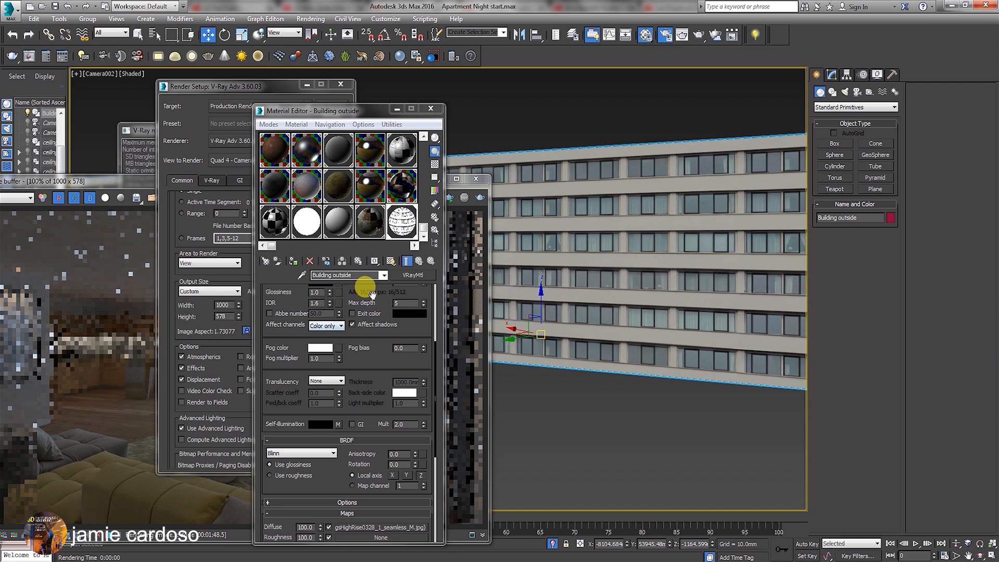
{"action": "left_click_drag", "start_coordinate": [374, 296], "coordinate": [391, 510]}
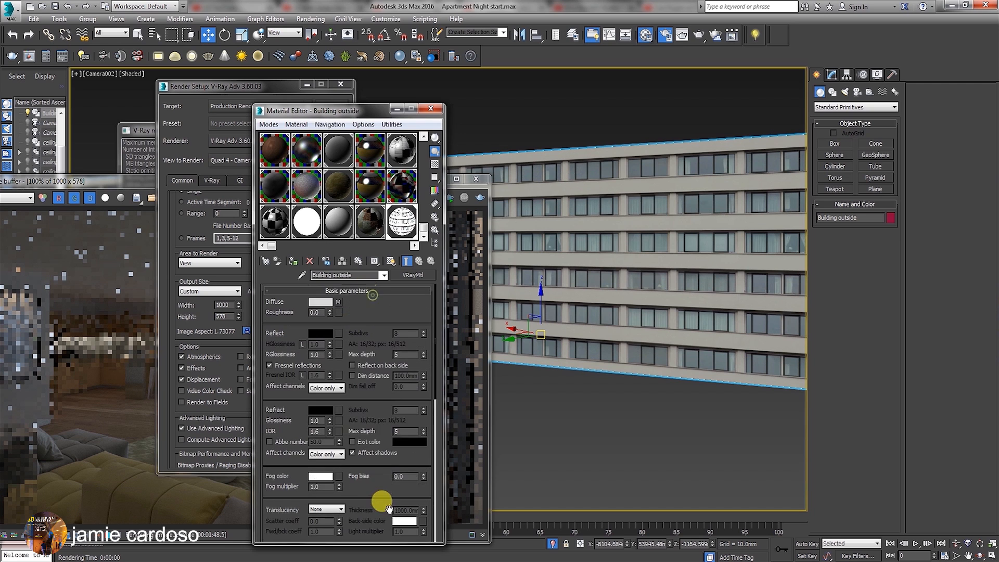
{"action": "left_click", "coordinate": [337, 302]}
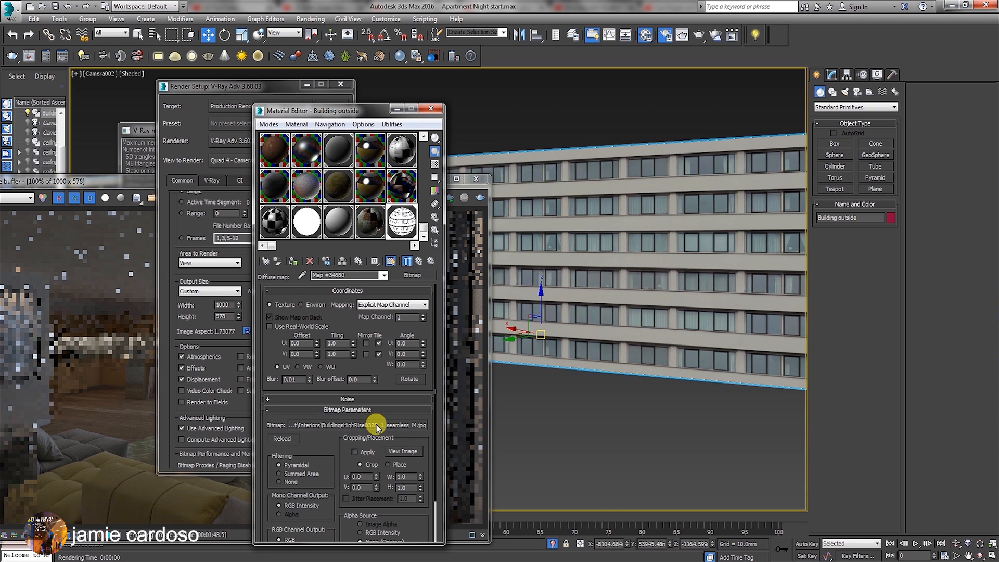
- Replace the Building outside material's diffuse bitmap with the night texture HighRiseNight0058_1_seamless_L.jpg
{"action": "left_click", "coordinate": [351, 424]}
{"action": "left_click_drag", "start_coordinate": [829, 171], "coordinate": [840, 241]}
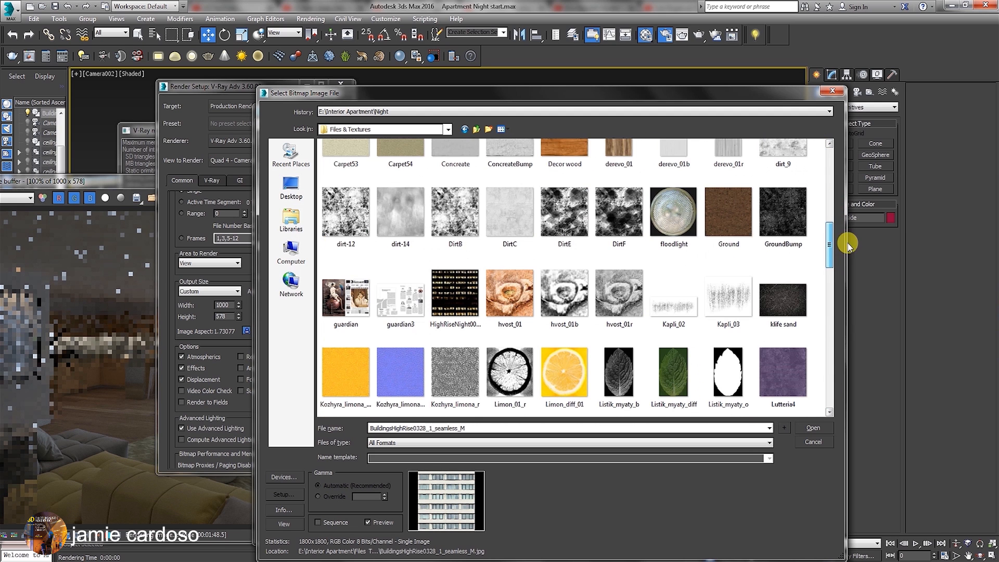
{"action": "left_click", "coordinate": [455, 279]}
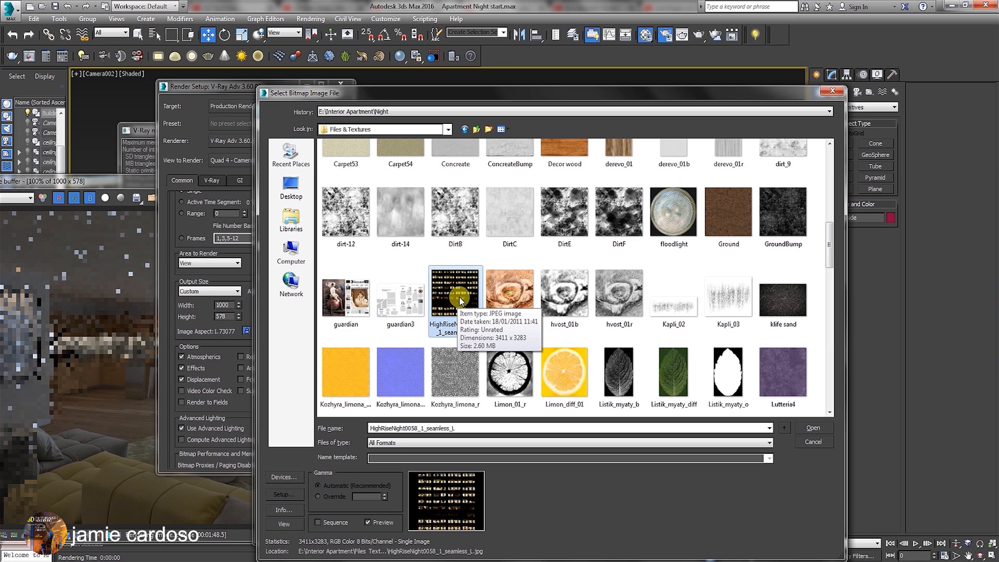
{"action": "left_click", "coordinate": [805, 428]}
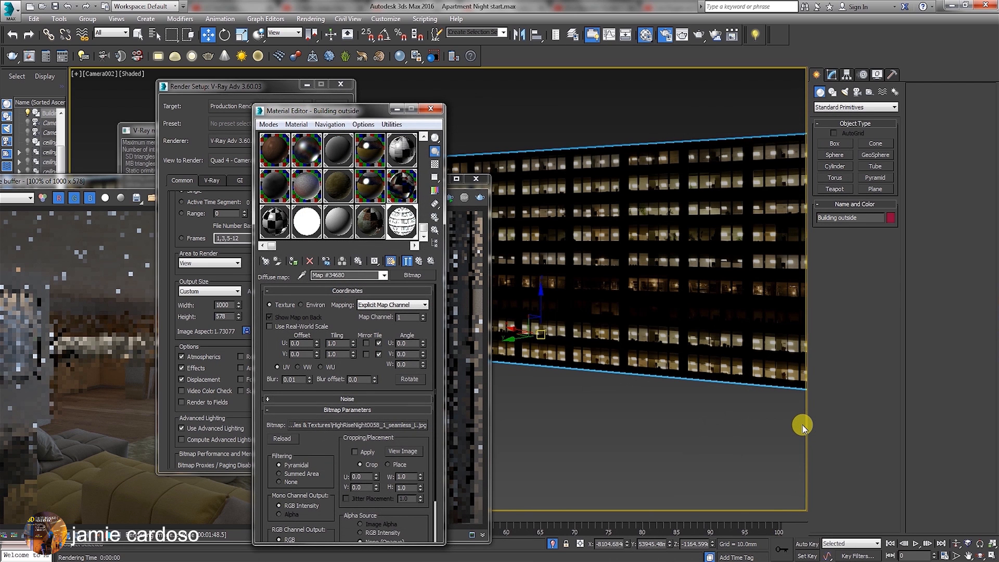
{"action": "left_click_drag", "start_coordinate": [359, 110], "coordinate": [324, 99]}
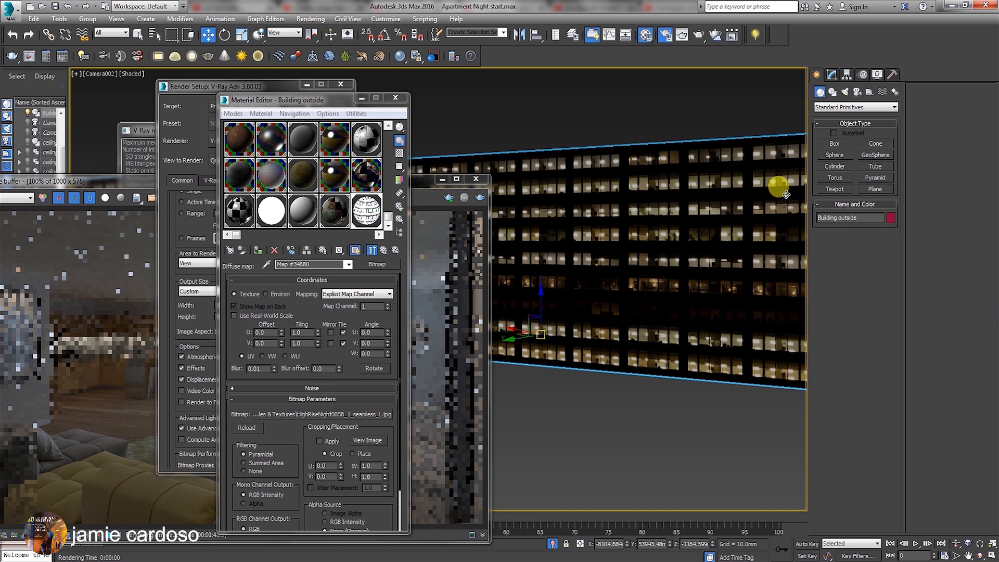
- Set the length, width and height of the outside building's UVW Map to 3000 mm each
{"action": "left_click", "coordinate": [831, 74]}
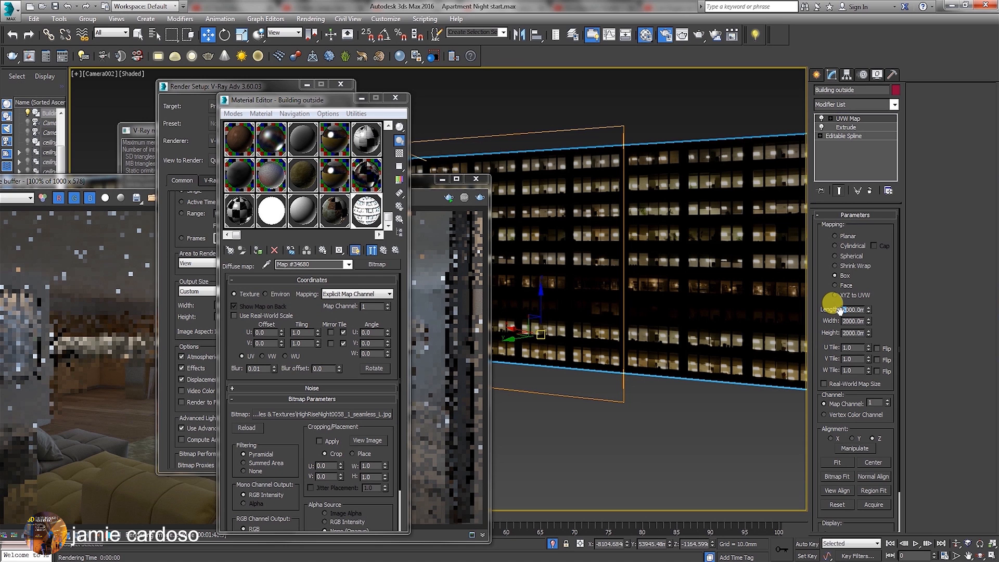
{"action": "key", "text": "Return"}
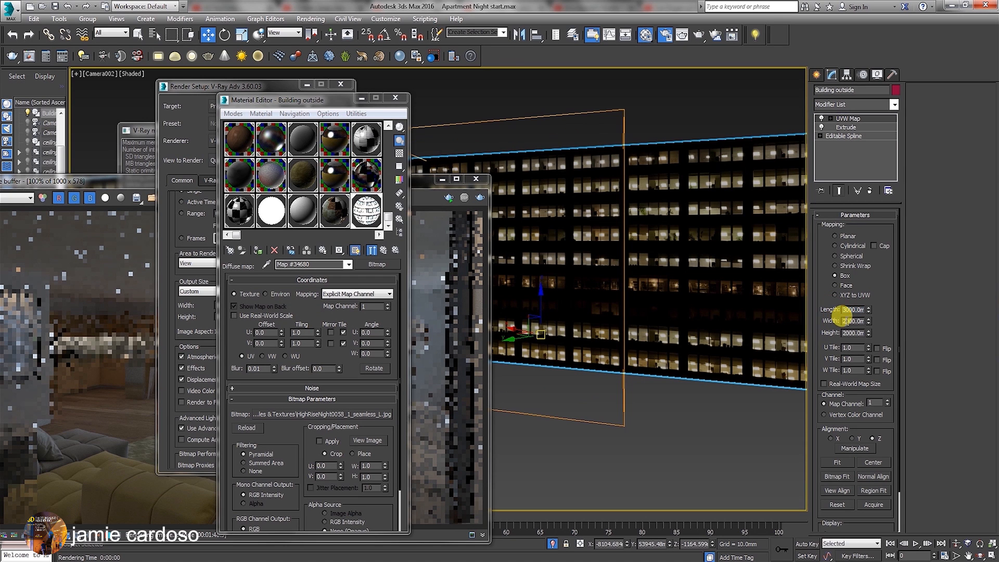
{"action": "left_click_drag", "start_coordinate": [846, 322], "coordinate": [828, 338]}
{"action": "type", "text": "3"}
{"action": "key", "text": "Return"}
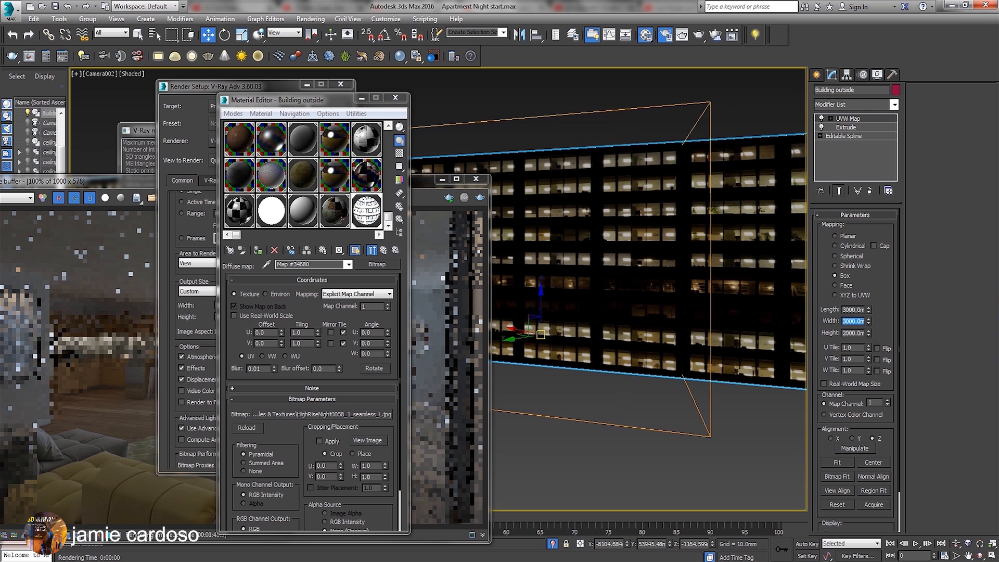
{"action": "type", "text": "3"}
{"action": "key", "text": "Return"}
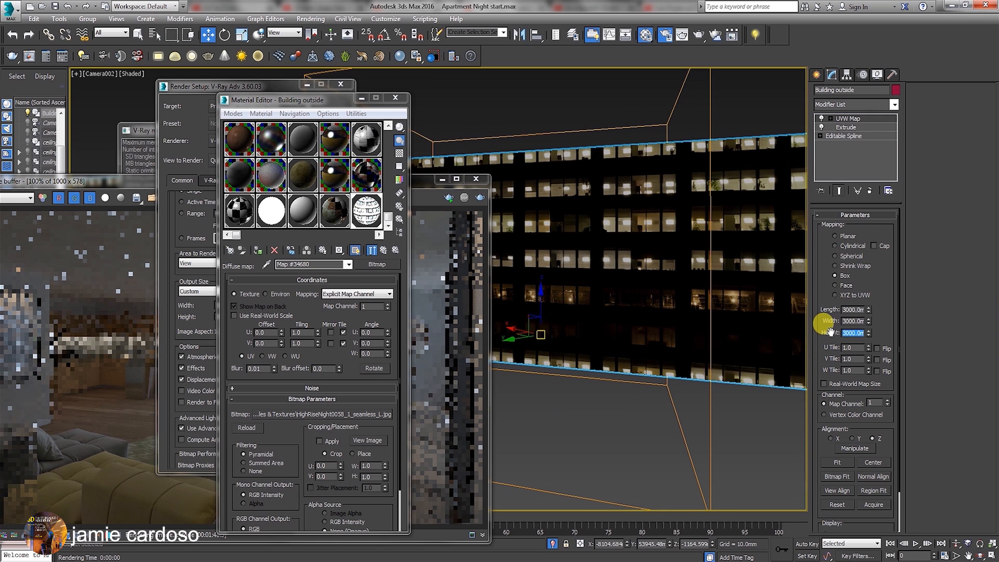
- Move the building's UVW Map mapping downwards to reposition the lit windows on the facade
{"action": "left_click", "coordinate": [859, 119]}
{"action": "left_click", "coordinate": [419, 183]}
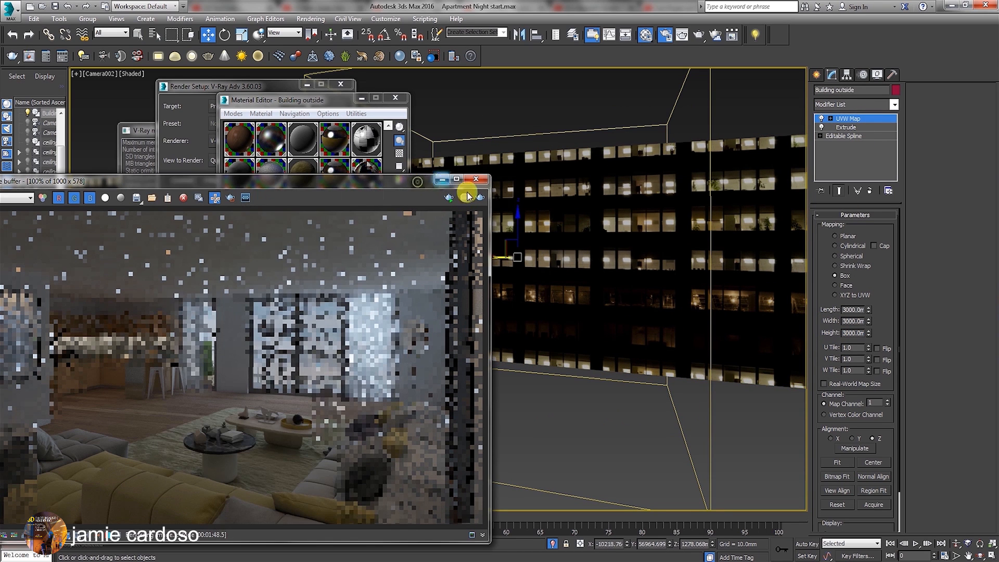
{"action": "left_click_drag", "start_coordinate": [522, 228], "coordinate": [532, 247]}
{"action": "left_click", "coordinate": [817, 74]}
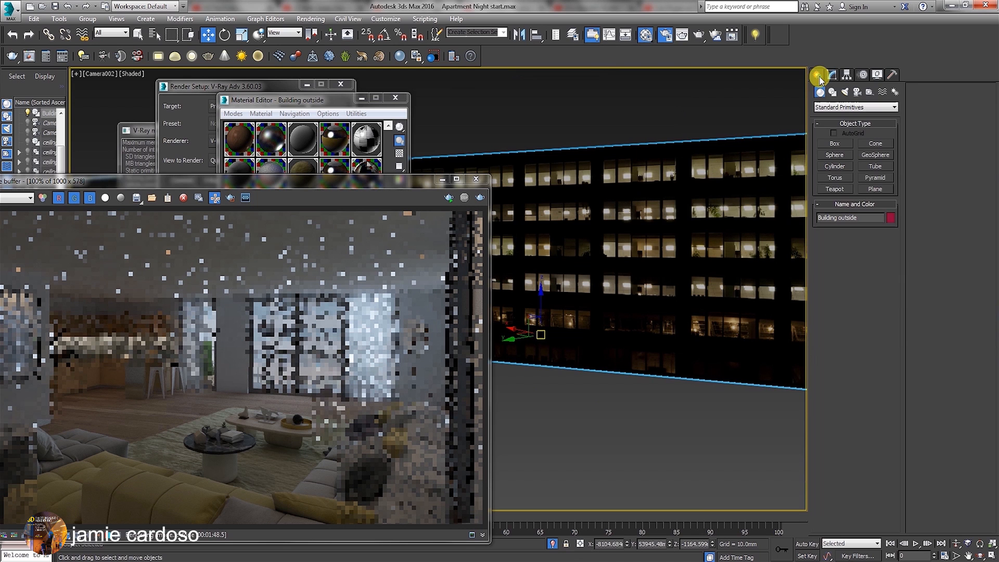
- End the building's isolation, move the frame buffer aside, close the Material Editor and minimise the render settings
{"action": "left_click", "coordinate": [552, 543]}
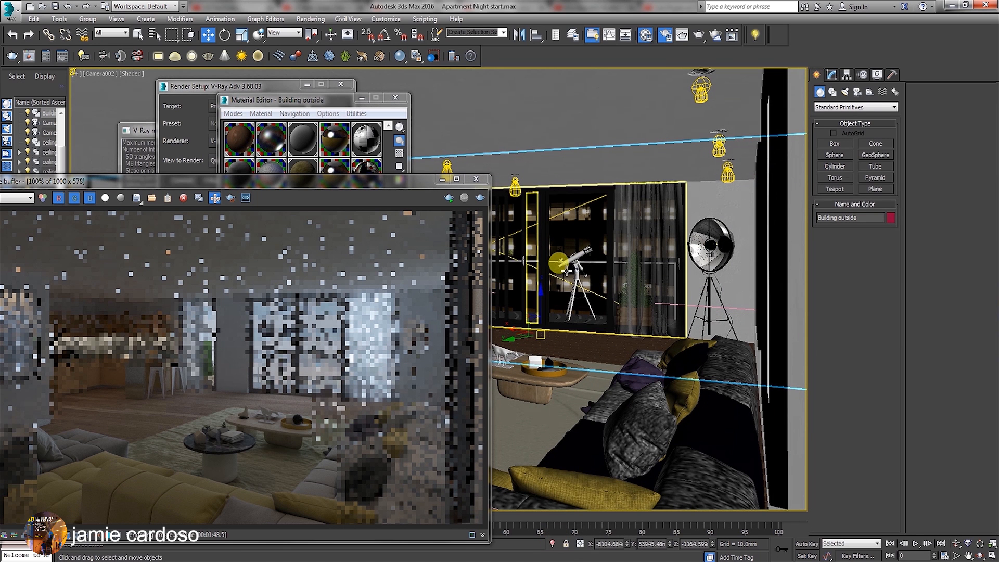
{"action": "left_click_drag", "start_coordinate": [431, 180], "coordinate": [741, 219]}
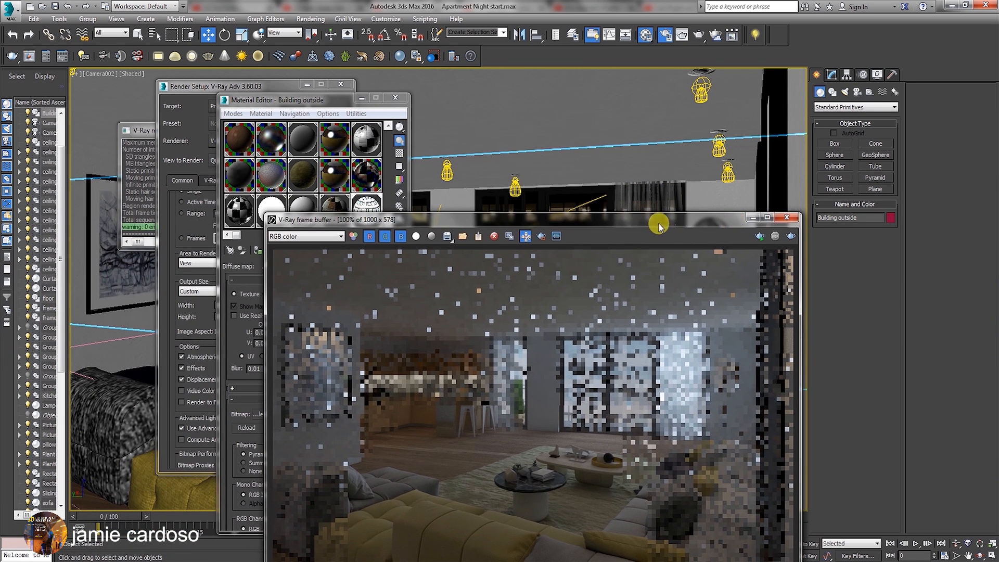
{"action": "left_click_drag", "start_coordinate": [660, 226], "coordinate": [666, 165]}
{"action": "left_click", "coordinate": [396, 98]}
{"action": "left_click", "coordinate": [308, 85]}
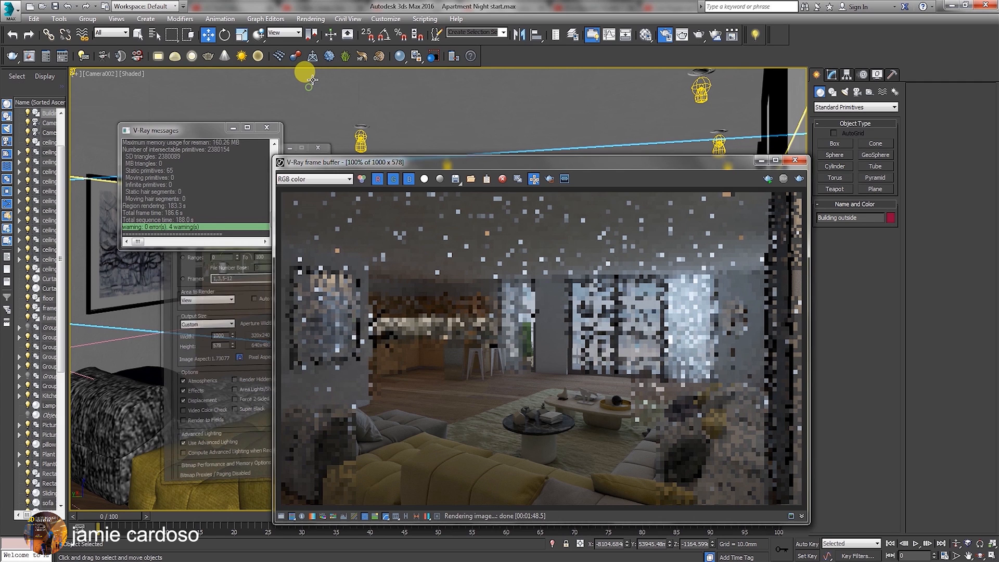
- View the night reference photo 23ff139b1df1a81015f80b28fa7f6dab.JPG from the Photo References folder and place it beside the test render
{"action": "left_click", "coordinate": [311, 18]}
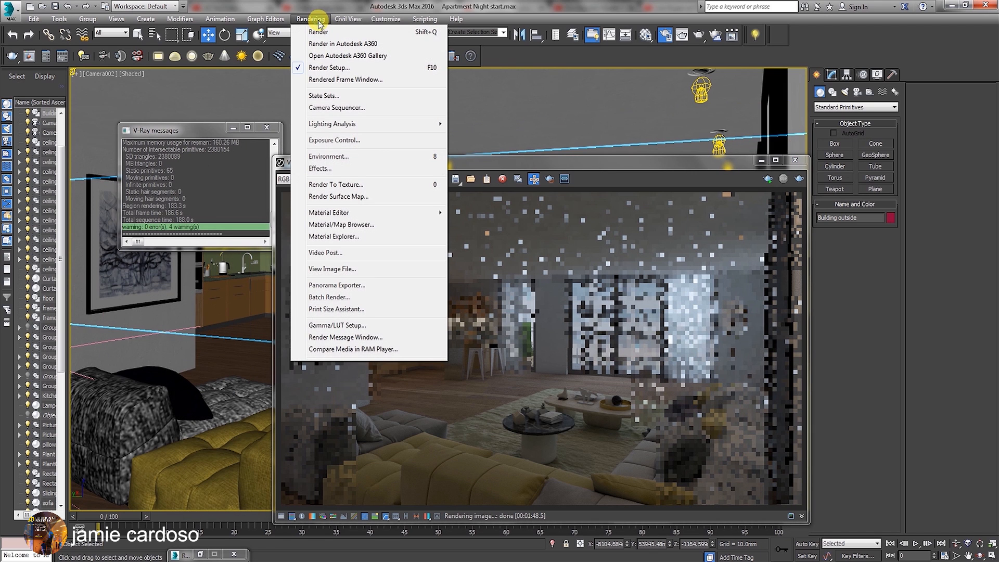
{"action": "left_click", "coordinate": [349, 263]}
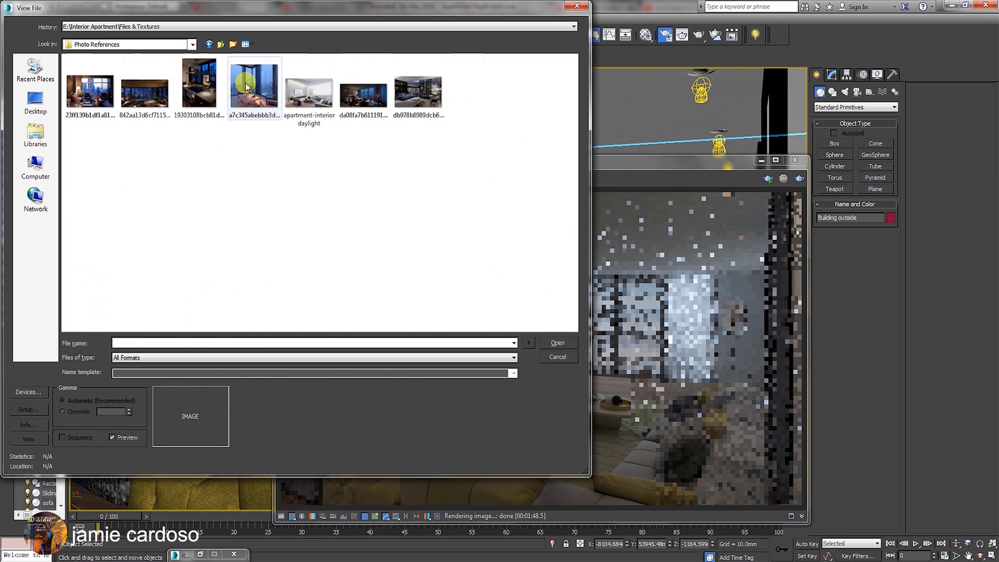
{"action": "left_click", "coordinate": [89, 89]}
{"action": "left_click", "coordinate": [539, 345]}
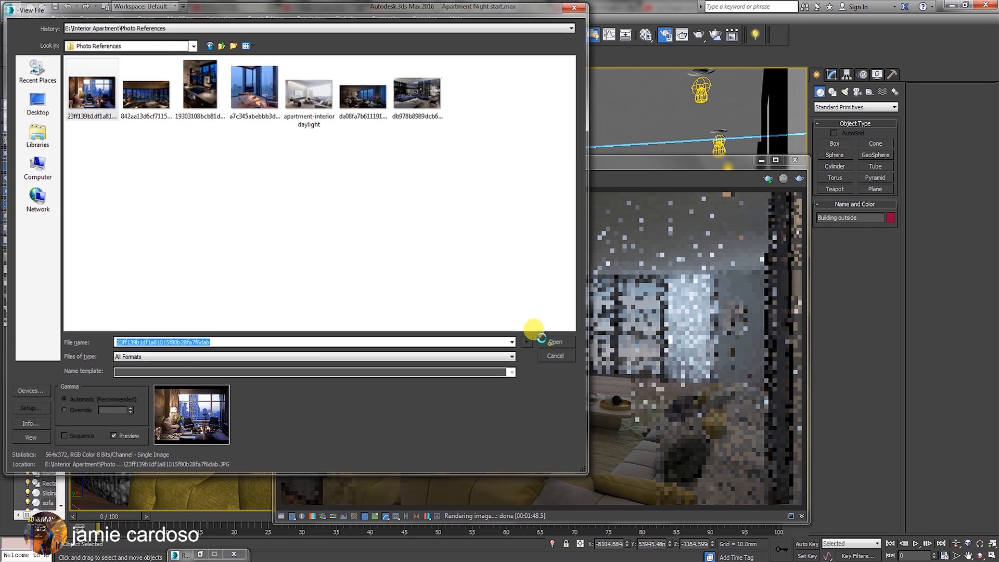
{"action": "left_click_drag", "start_coordinate": [520, 190], "coordinate": [224, 231]}
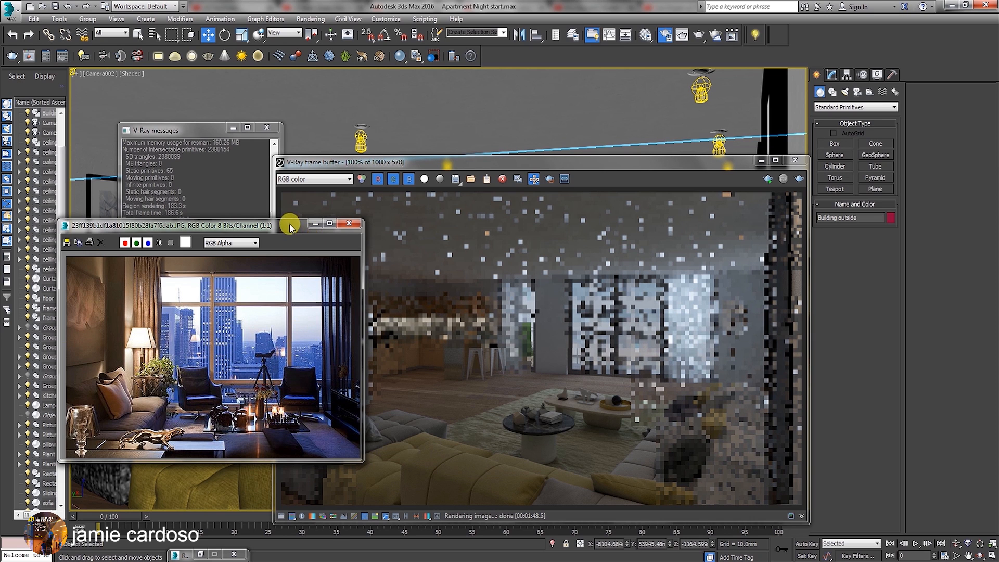
{"action": "left_click_drag", "start_coordinate": [287, 224], "coordinate": [303, 220]}
- Minimise the reference photo and frame buffer, and switch from the single camera view to the four-viewport layout
{"action": "left_click", "coordinate": [331, 219]}
{"action": "left_click", "coordinate": [759, 161]}
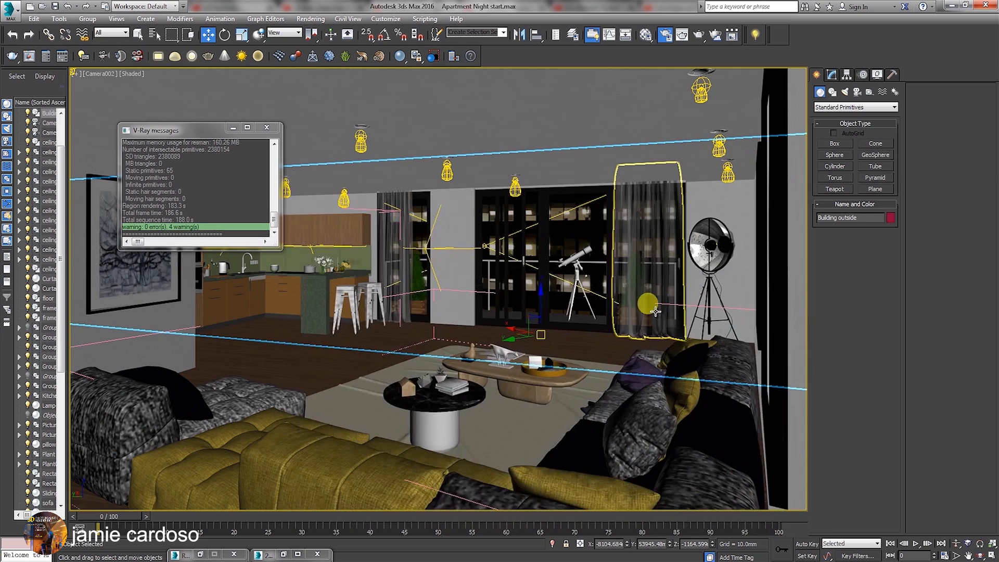
{"action": "left_click", "coordinate": [991, 555]}
{"action": "left_click_drag", "start_coordinate": [177, 130], "coordinate": [220, 304]}
- Select VRayLight_window in the Top view and set its colour to a blue sampled from the reference photo, then darkened
{"action": "middle_click_drag", "start_coordinate": [312, 229], "coordinate": [303, 189]}
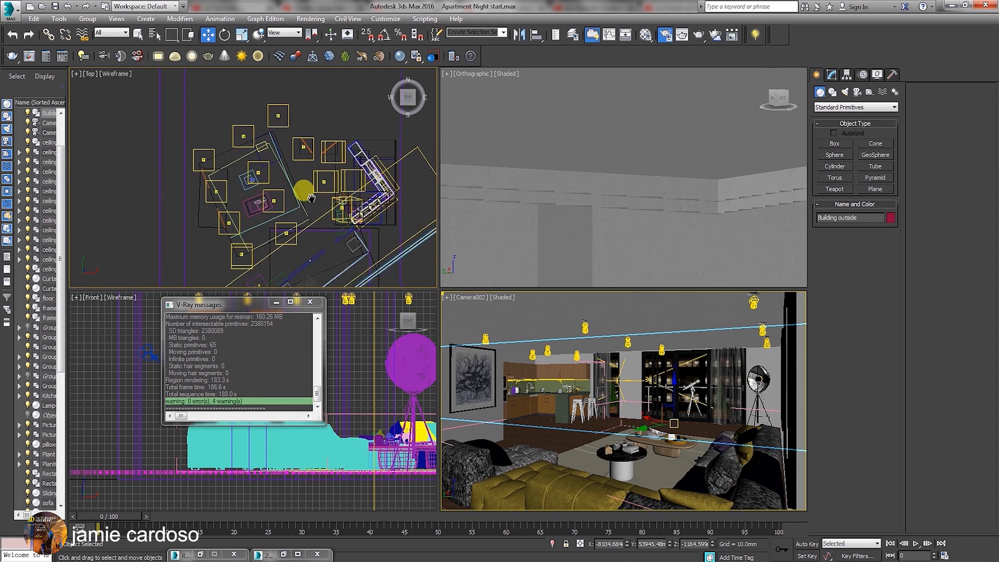
{"action": "scroll", "coordinate": [299, 194], "scroll_direction": "down", "scroll_amount": 4}
{"action": "left_click", "coordinate": [272, 241]}
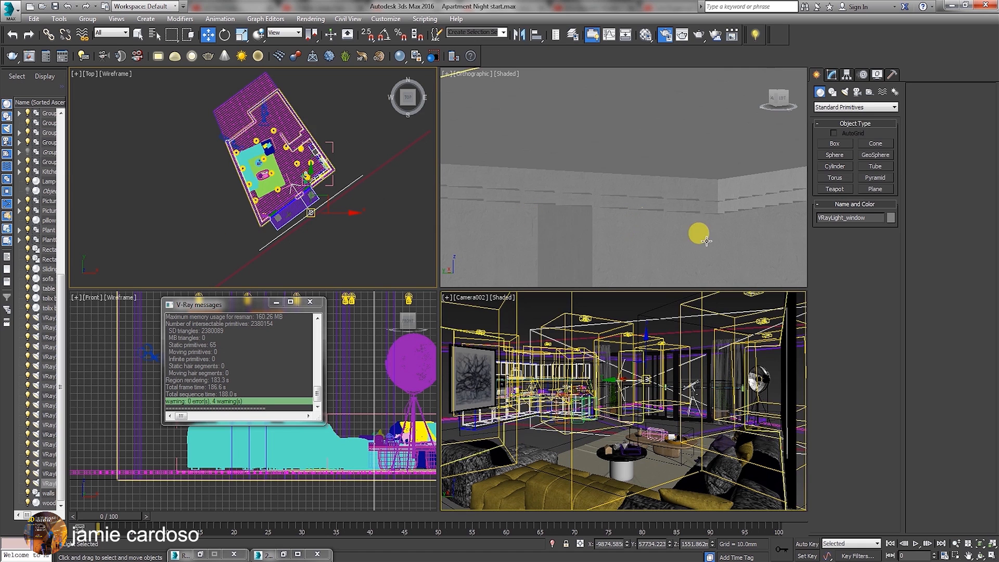
{"action": "left_click", "coordinate": [832, 74]}
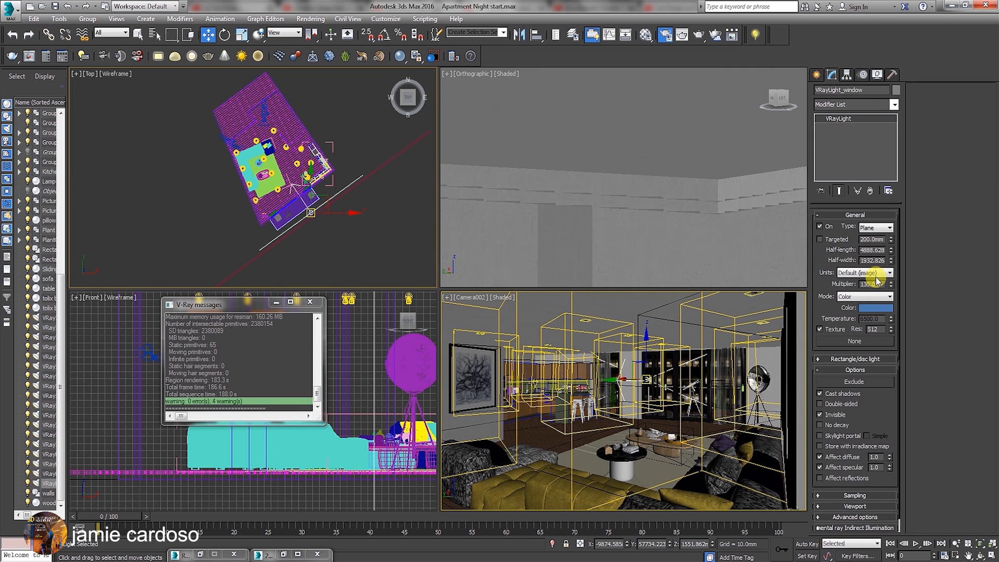
{"action": "left_click", "coordinate": [873, 308]}
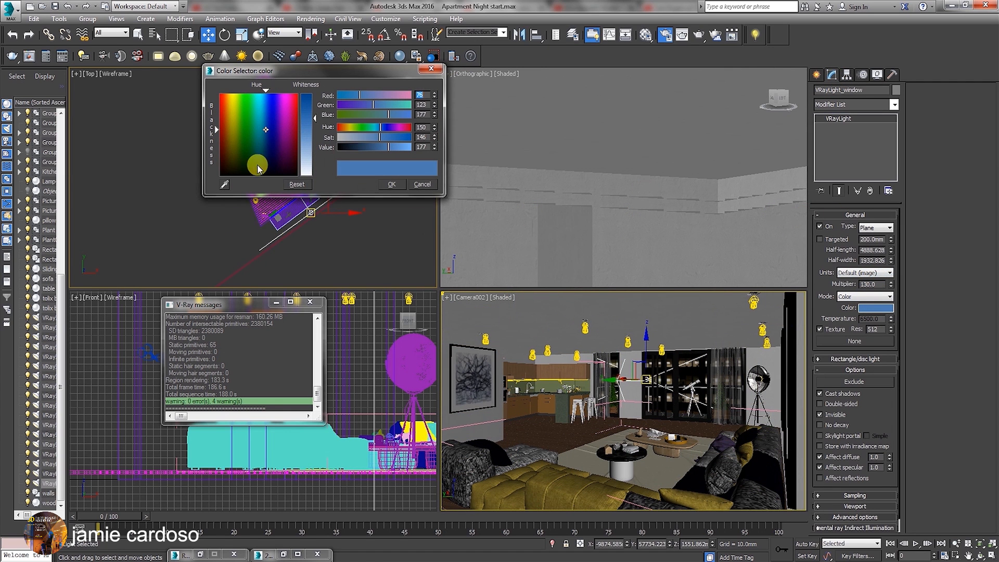
{"action": "left_click", "coordinate": [282, 555]}
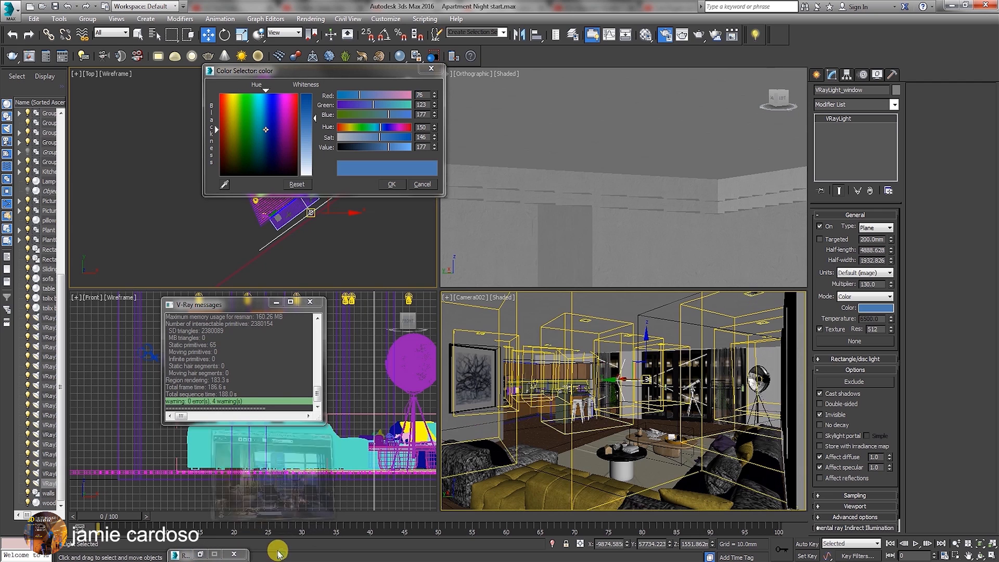
{"action": "left_click", "coordinate": [226, 185]}
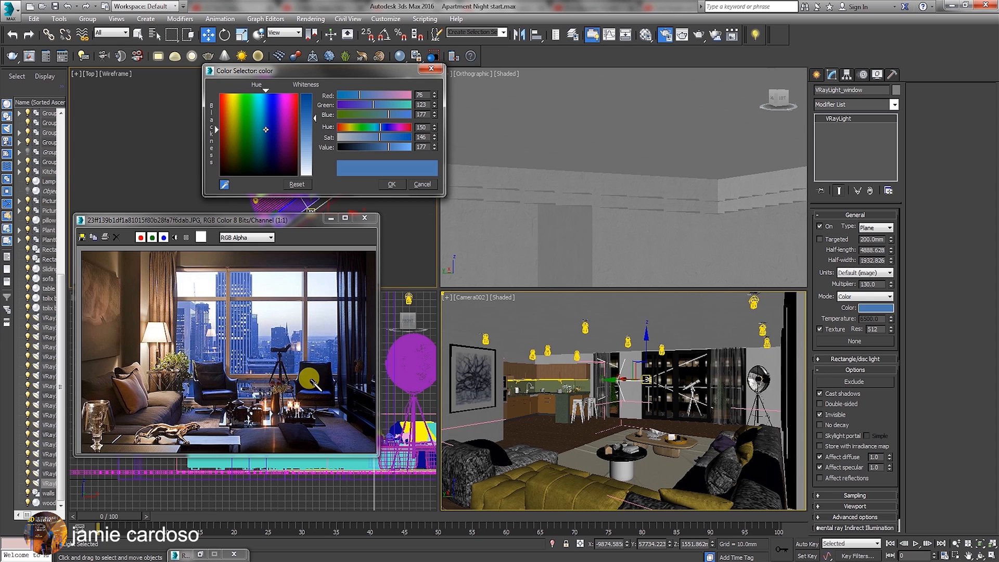
{"action": "left_click", "coordinate": [321, 393]}
{"action": "left_click", "coordinate": [384, 149]}
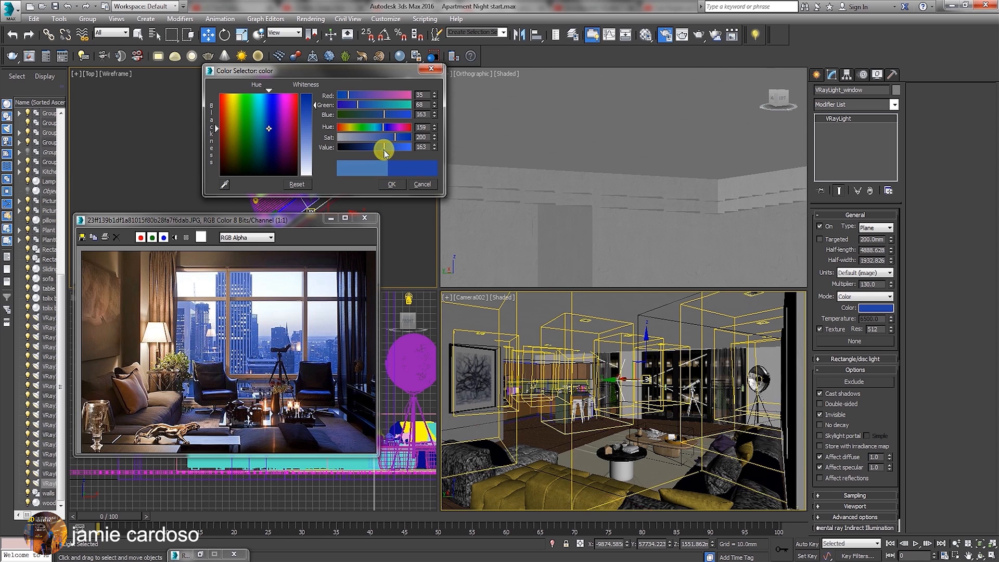
{"action": "left_click", "coordinate": [392, 184]}
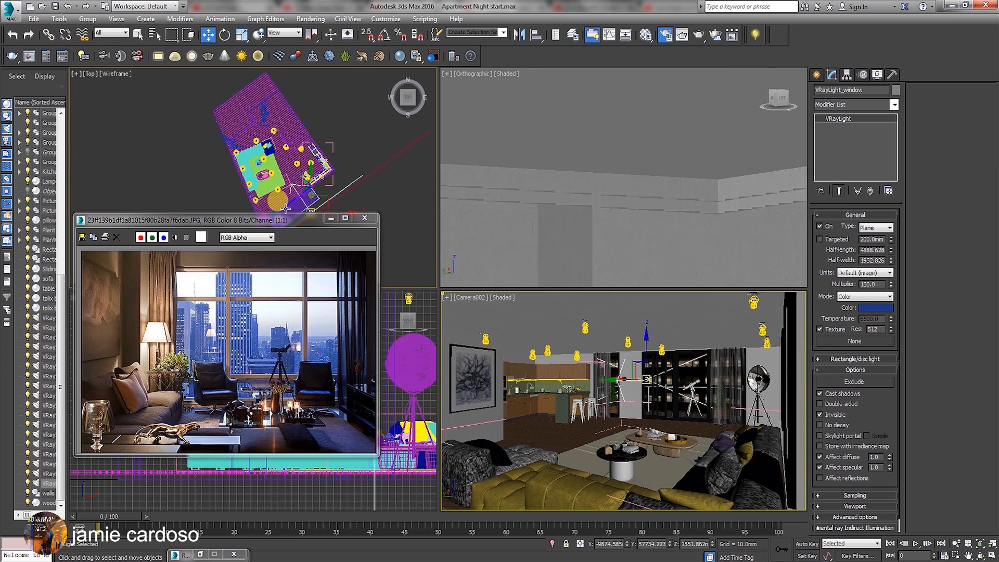
- Create a VRayLight in the Top view, in the empty area beside the apartment
{"action": "middle_click_drag", "start_coordinate": [312, 158], "coordinate": [310, 150]}
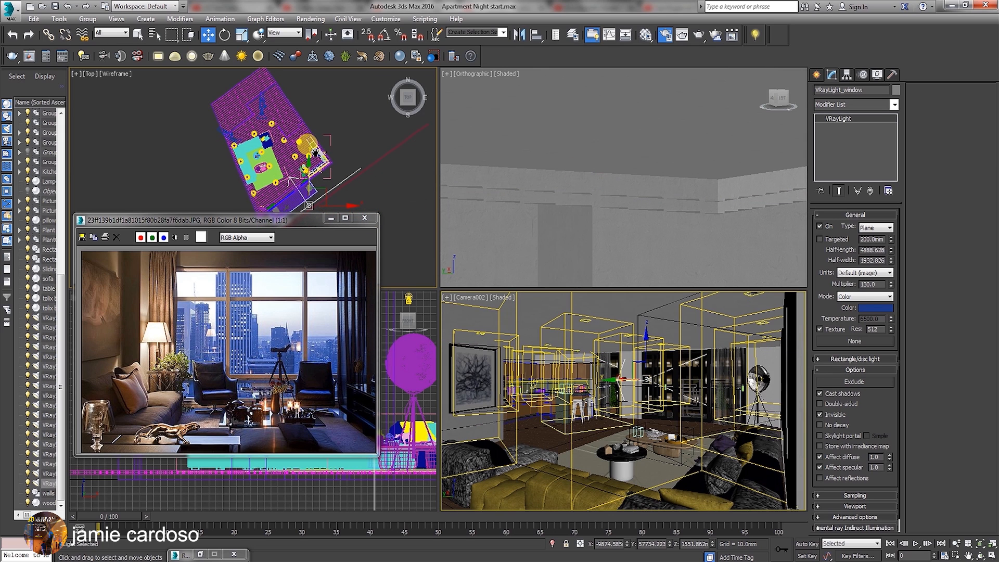
{"action": "left_click", "coordinate": [816, 74]}
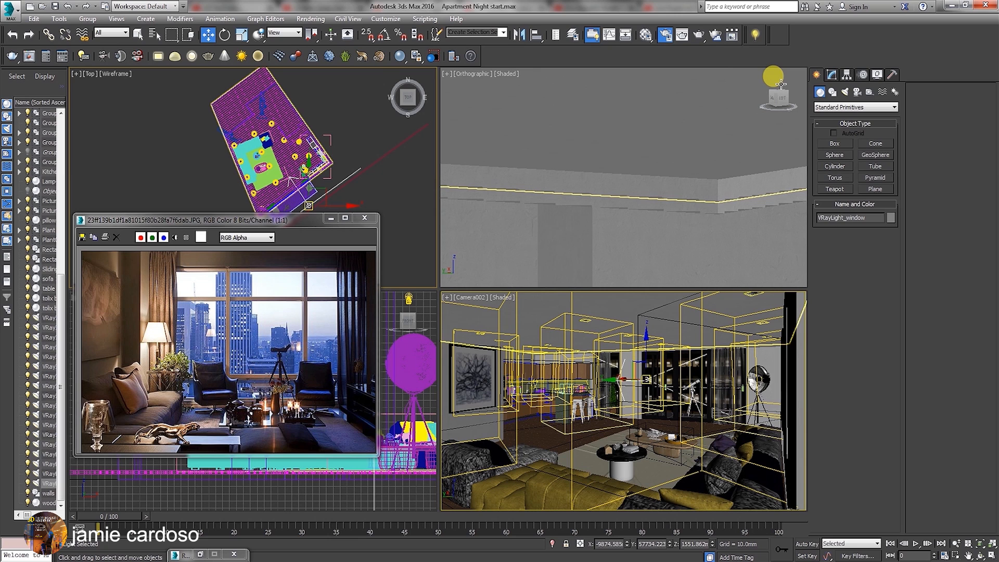
{"action": "left_click", "coordinate": [843, 92]}
{"action": "left_click", "coordinate": [856, 106]}
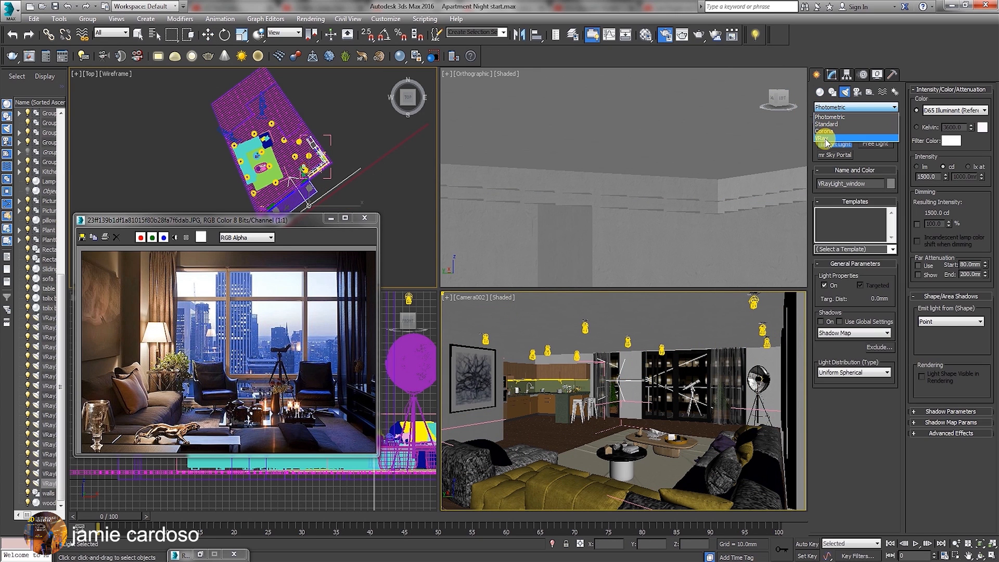
{"action": "left_click", "coordinate": [824, 137]}
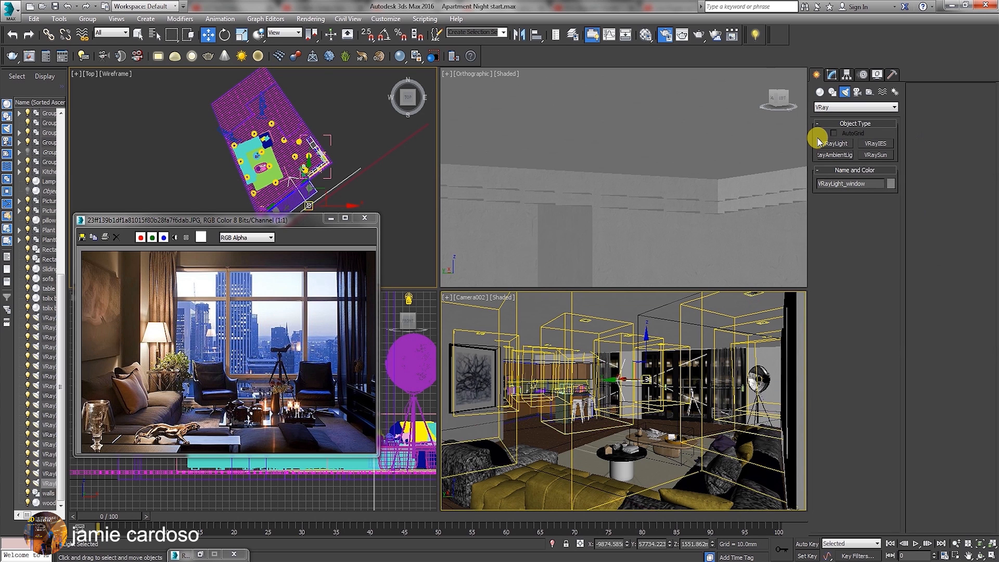
{"action": "left_click", "coordinate": [834, 143]}
{"action": "middle_click_drag", "start_coordinate": [339, 172], "coordinate": [303, 137]}
{"action": "left_click_drag", "start_coordinate": [345, 150], "coordinate": [378, 196]}
{"action": "left_click", "coordinate": [376, 150]}
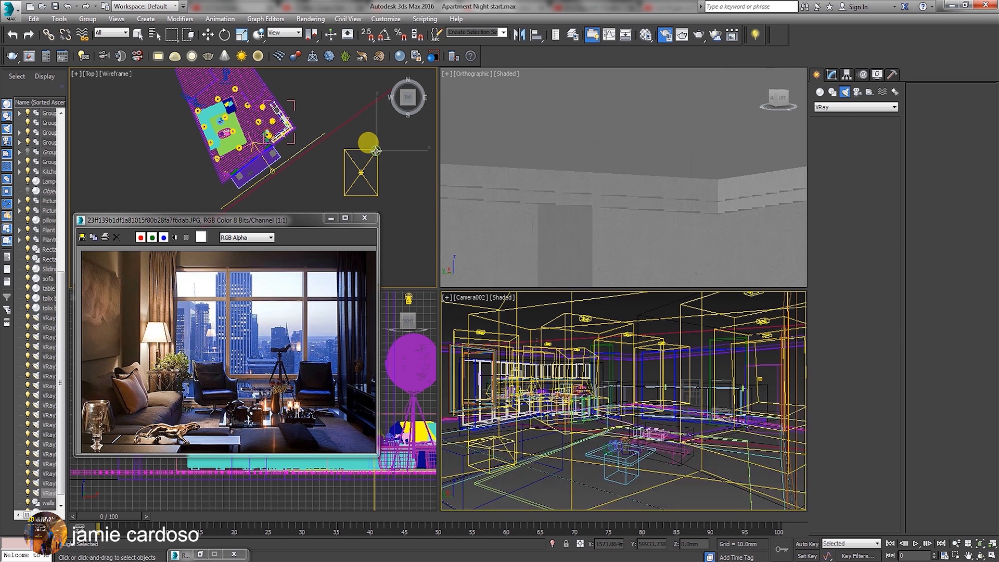
{"action": "right_click", "coordinate": [376, 151]}
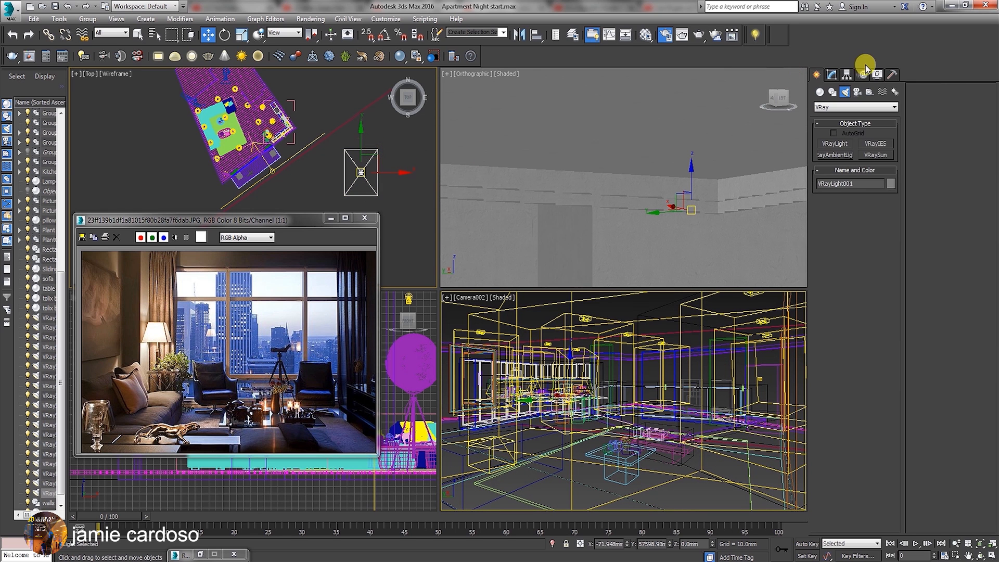
- Change the new VRayLight's type to Dome
{"action": "left_click", "coordinate": [832, 74]}
{"action": "left_click", "coordinate": [875, 229]}
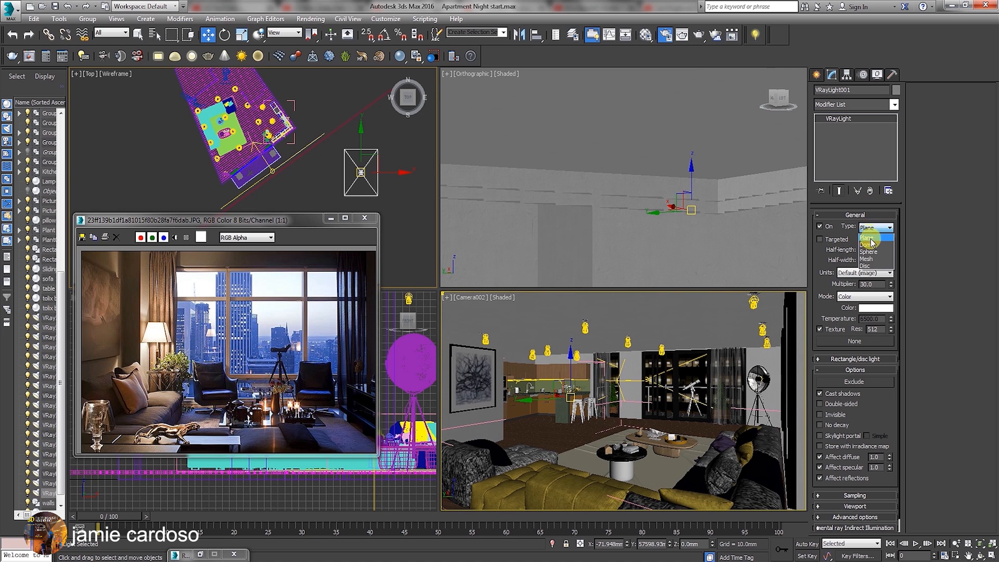
{"action": "left_click", "coordinate": [868, 244]}
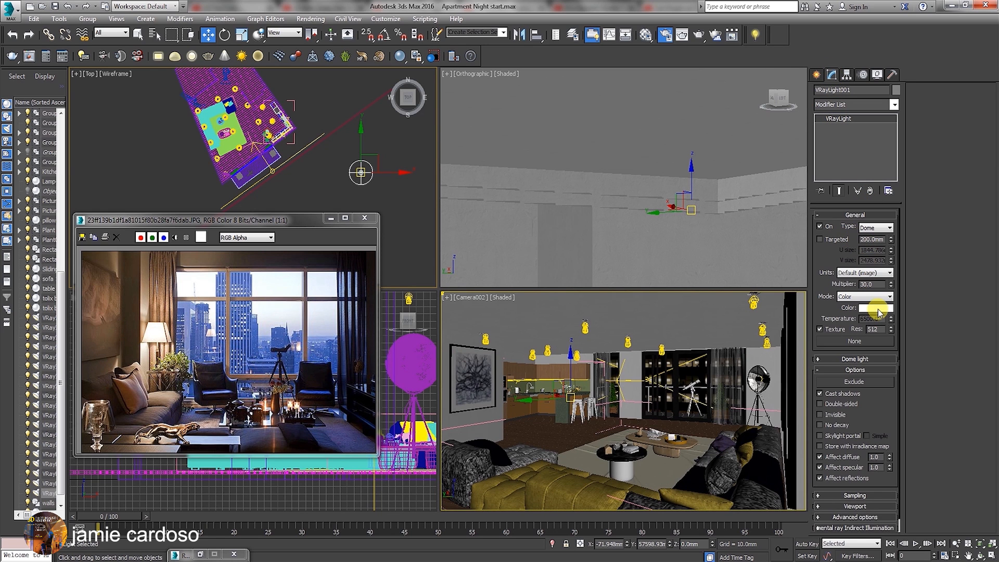
{"action": "left_click", "coordinate": [877, 307]}
{"action": "left_click", "coordinate": [270, 104]}
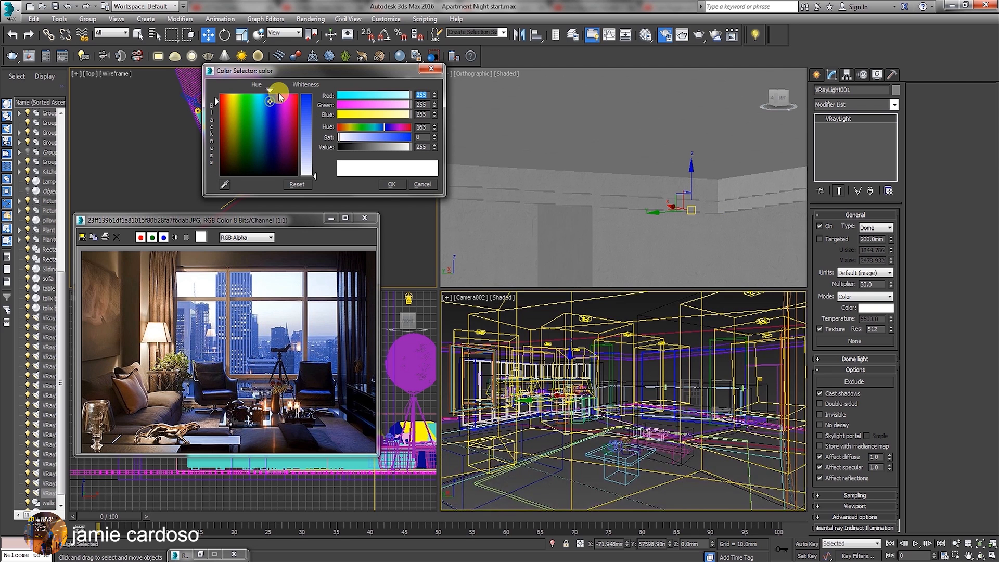
{"action": "left_click_drag", "start_coordinate": [290, 70], "coordinate": [516, 39]}
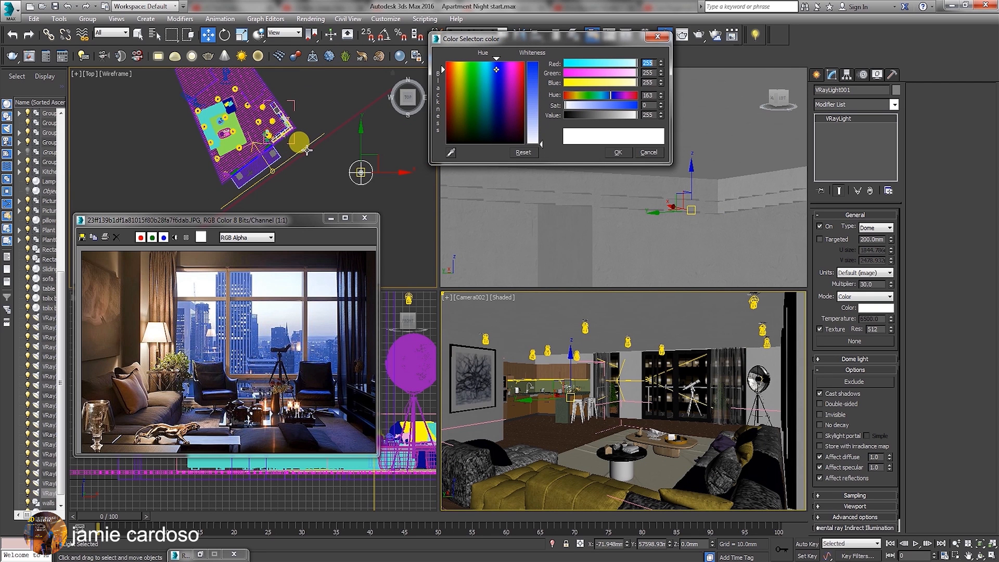
- Copy the blue colour of VRayLight_window and paste it into the dome light's colour
{"action": "left_click", "coordinate": [300, 171]}
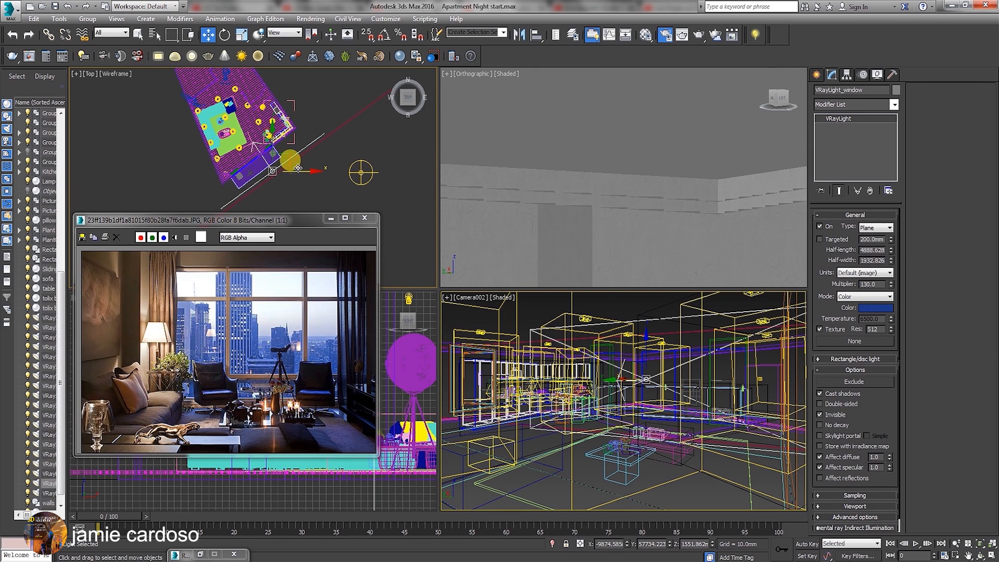
{"action": "right_click", "coordinate": [862, 311]}
{"action": "left_click", "coordinate": [883, 317]}
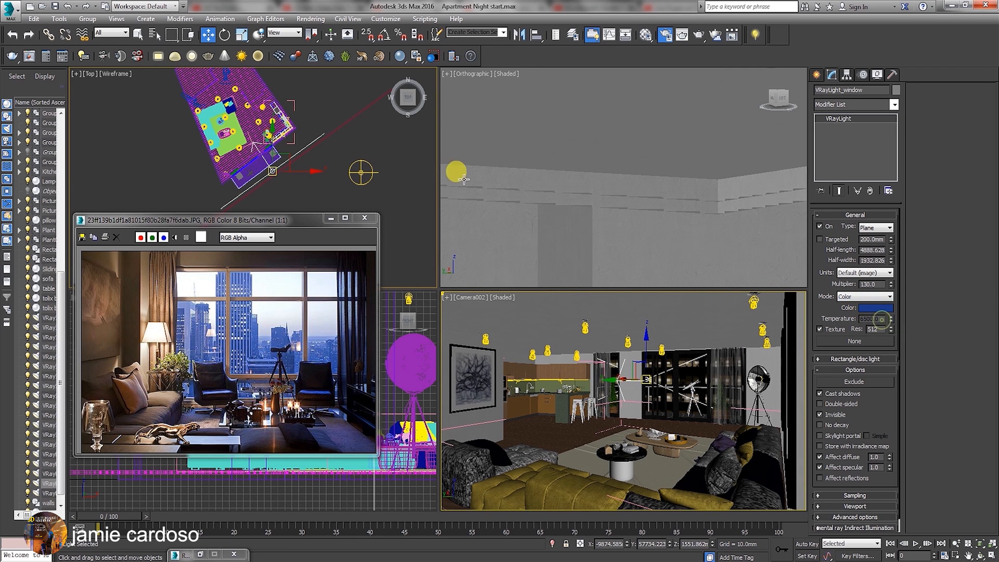
{"action": "left_click", "coordinate": [359, 173]}
{"action": "right_click", "coordinate": [870, 309]}
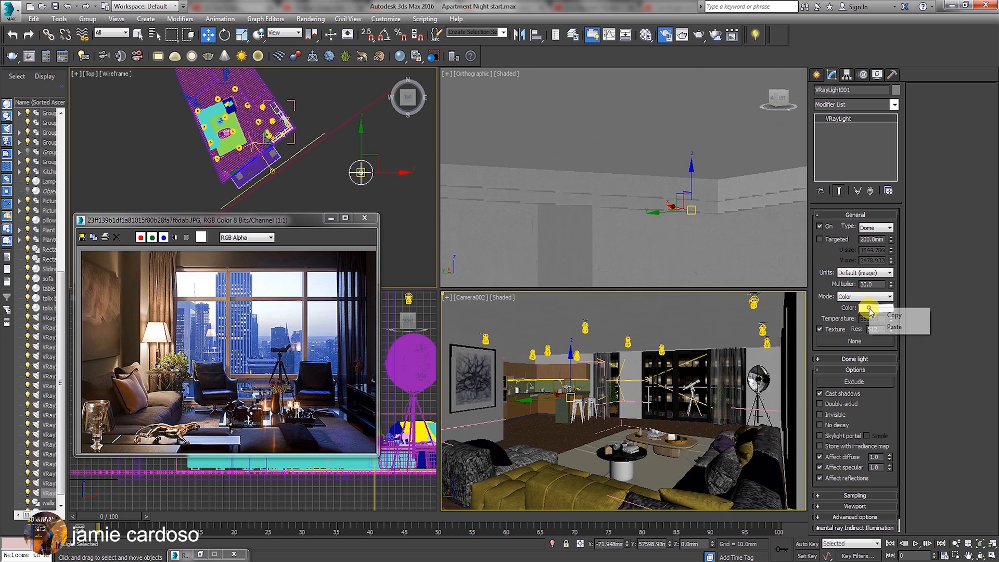
{"action": "left_click", "coordinate": [883, 330]}
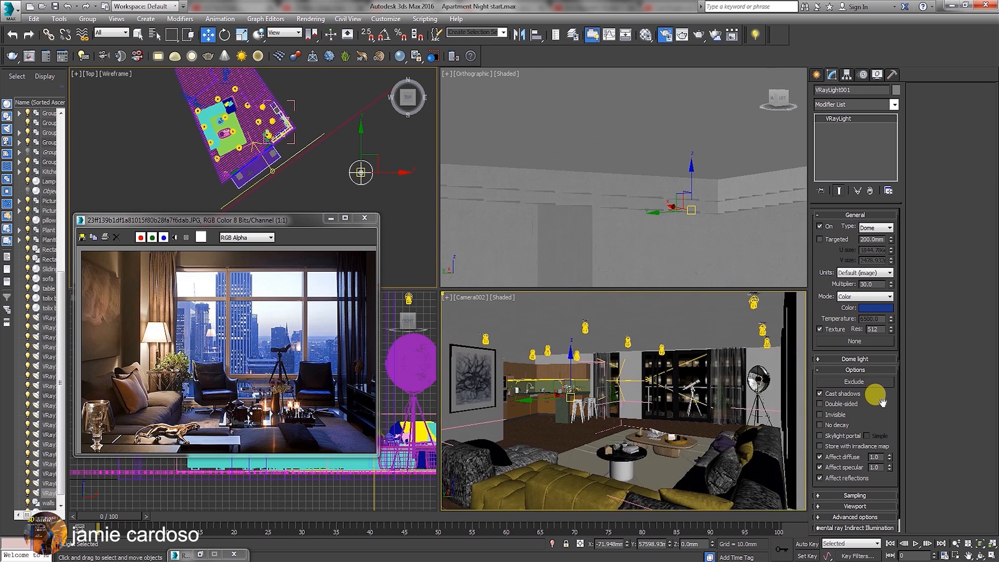
- Make the dome light invisible and stop it from affecting reflections and specular
{"action": "scroll", "coordinate": [874, 390], "scroll_direction": "down", "scroll_amount": 1}
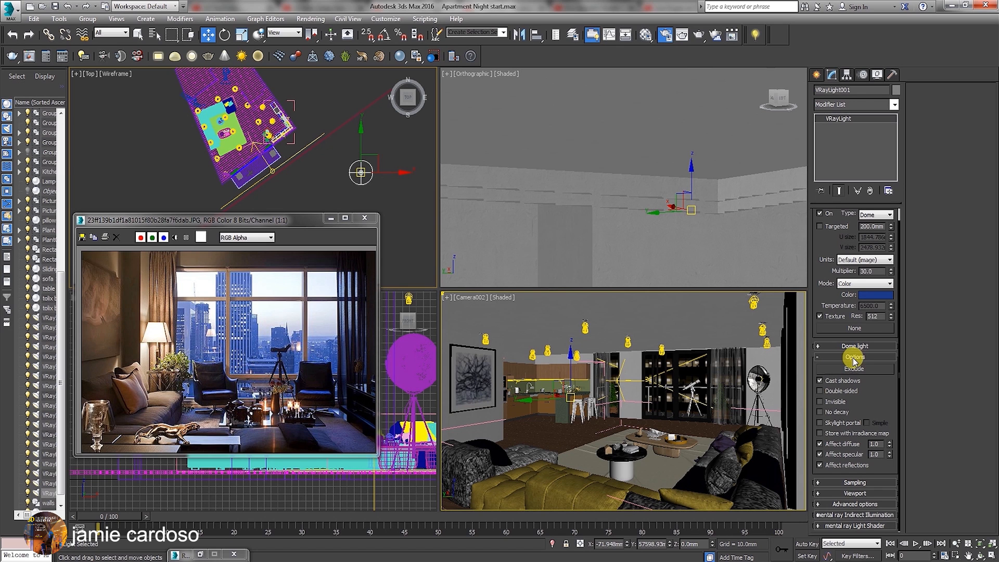
{"action": "left_click", "coordinate": [819, 401]}
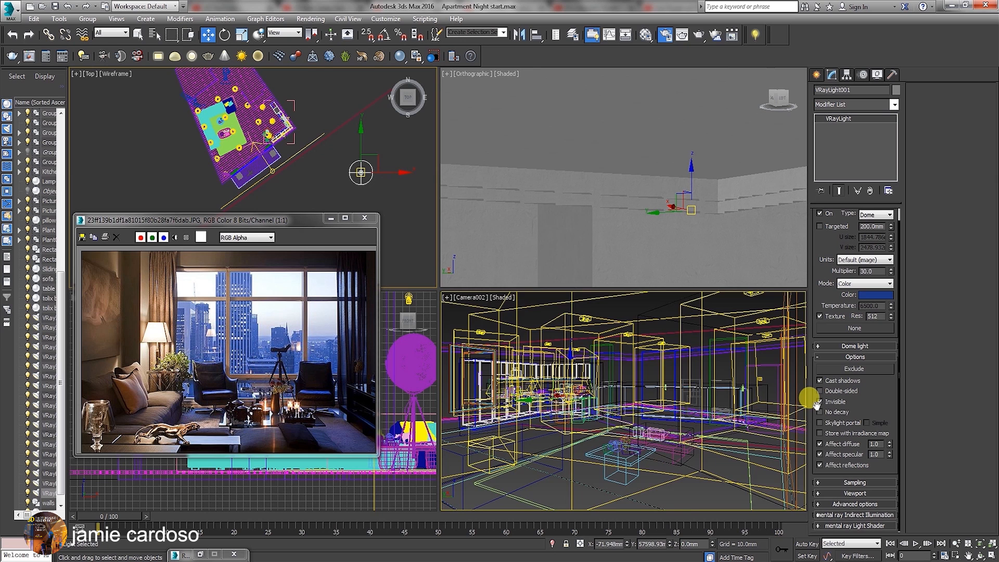
{"action": "left_click", "coordinate": [820, 465]}
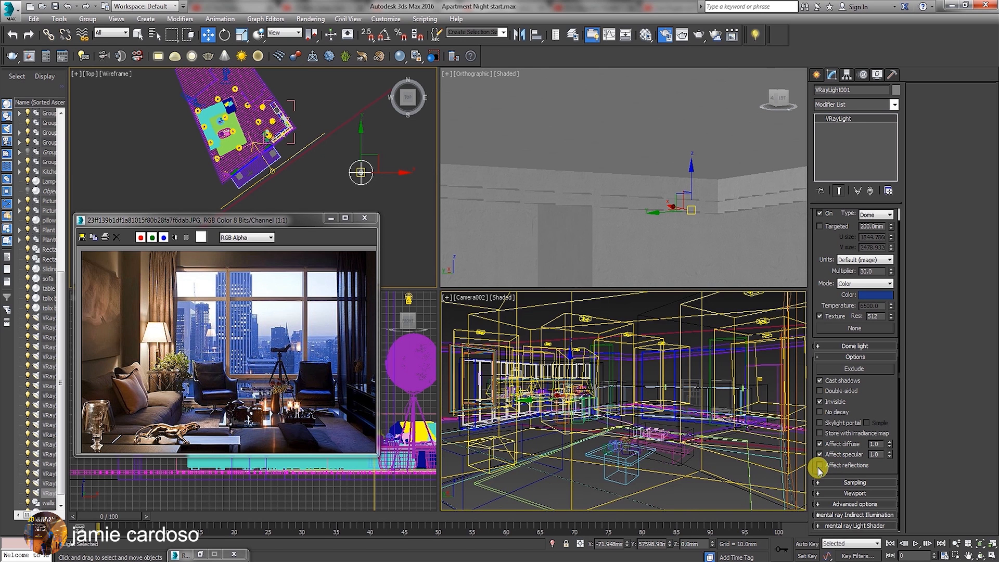
{"action": "left_click", "coordinate": [820, 454]}
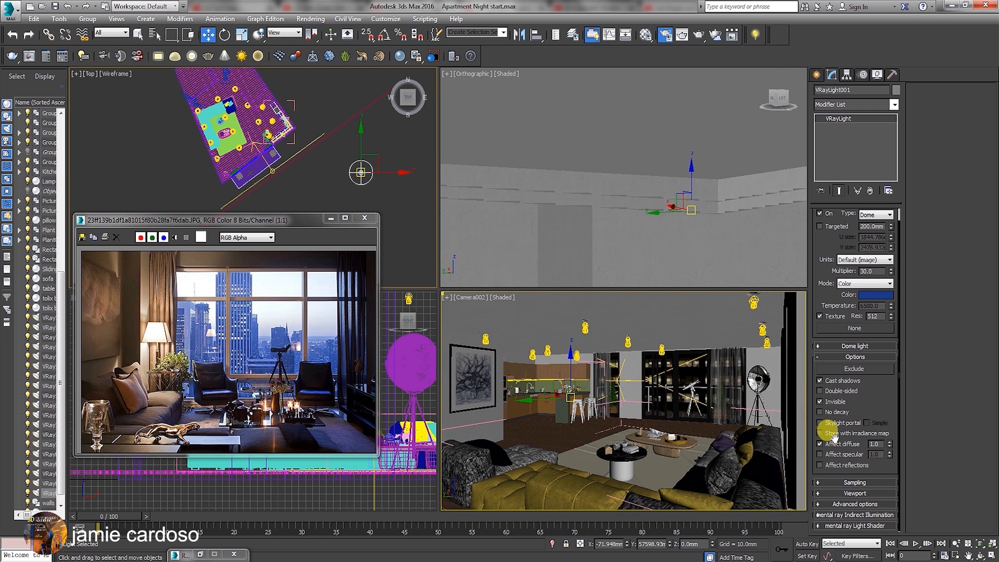
- Maximise the Camera002 view and start a test render
{"action": "scroll", "coordinate": [245, 172], "scroll_direction": "up", "scroll_amount": 4}
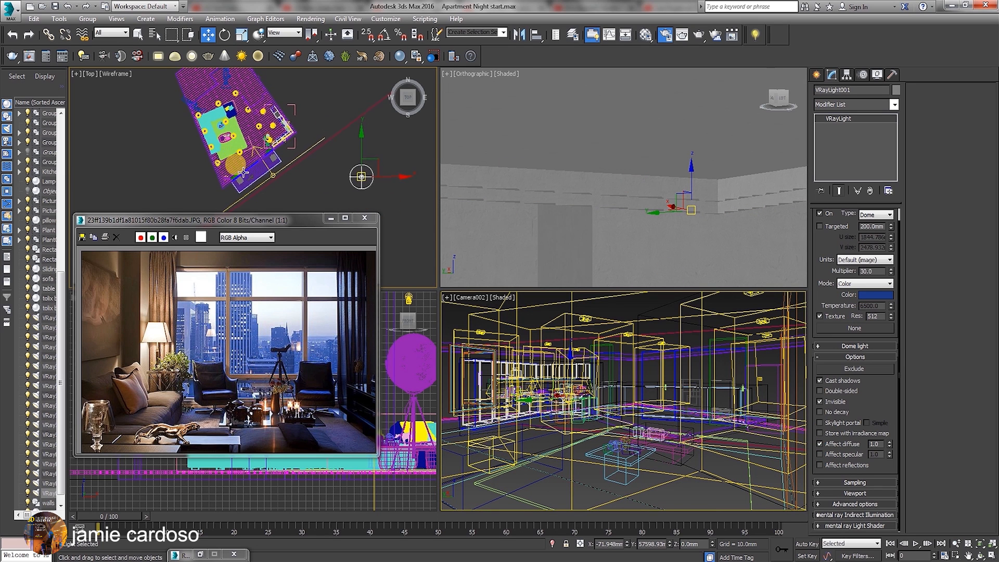
{"action": "key", "text": "alt+w"}
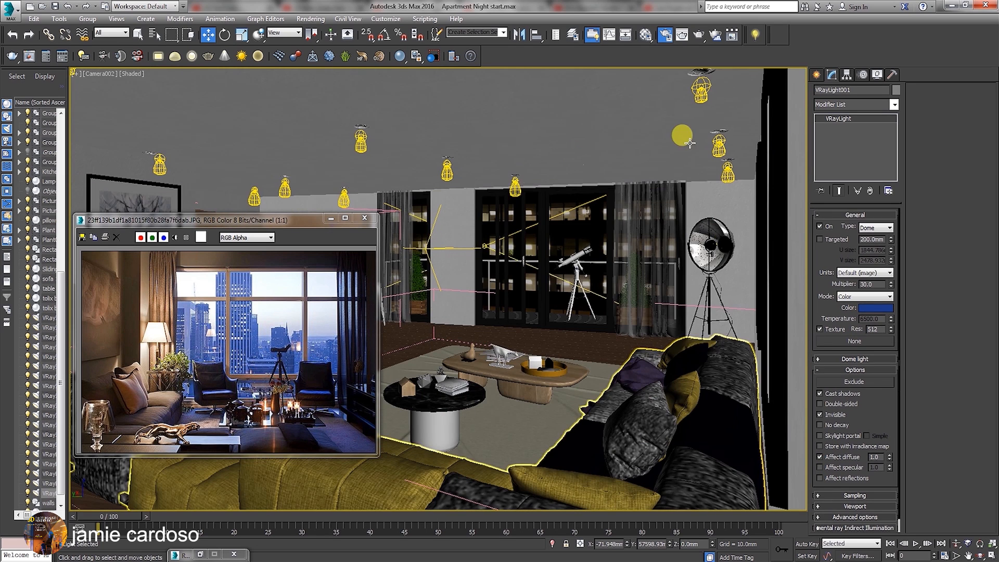
{"action": "left_click", "coordinate": [813, 74]}
{"action": "left_click", "coordinate": [698, 35]}
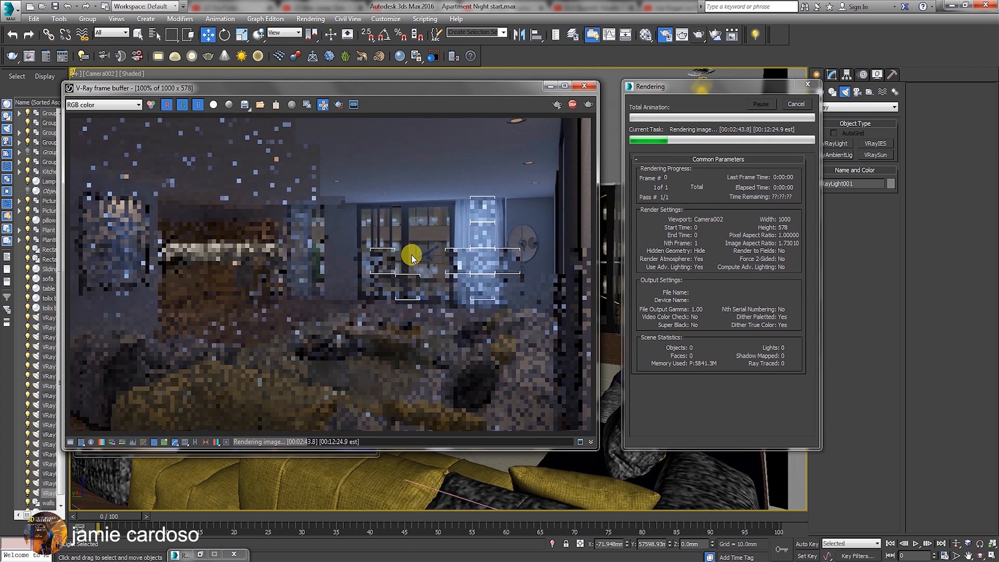
- Examine the window and curtain area in the progressing render, and cancel the rendering
{"action": "scroll", "coordinate": [413, 283], "scroll_direction": "down", "scroll_amount": 1}
{"action": "scroll", "coordinate": [508, 241], "scroll_direction": "up", "scroll_amount": 1}
{"action": "scroll", "coordinate": [431, 305], "scroll_direction": "up", "scroll_amount": 1}
{"action": "scroll", "coordinate": [432, 306], "scroll_direction": "down", "scroll_amount": 1}
{"action": "scroll", "coordinate": [429, 269], "scroll_direction": "up", "scroll_amount": 1}
{"action": "scroll", "coordinate": [427, 265], "scroll_direction": "down", "scroll_amount": 1}
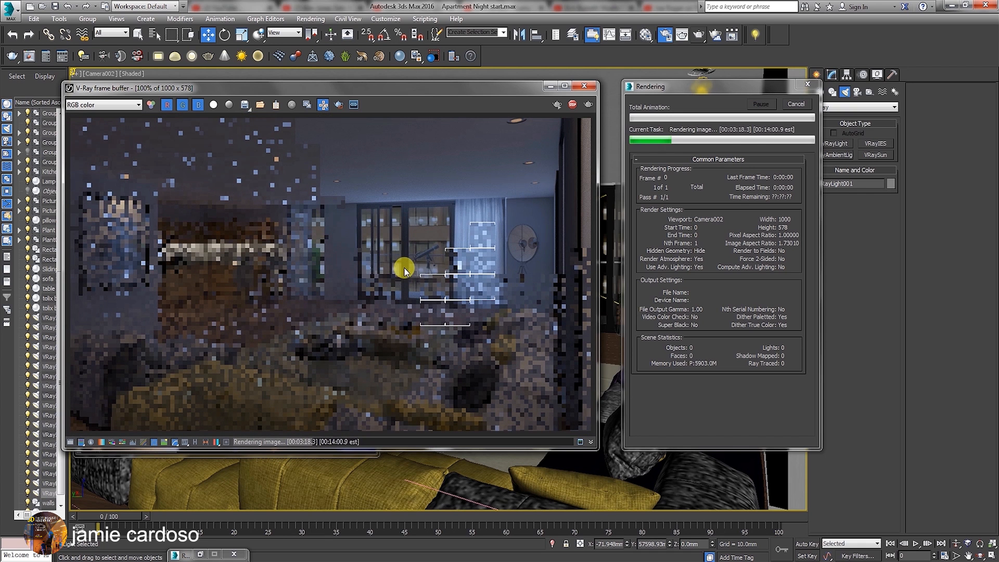
{"action": "scroll", "coordinate": [411, 274], "scroll_direction": "up", "scroll_amount": 1}
{"action": "scroll", "coordinate": [413, 277], "scroll_direction": "down", "scroll_amount": 1}
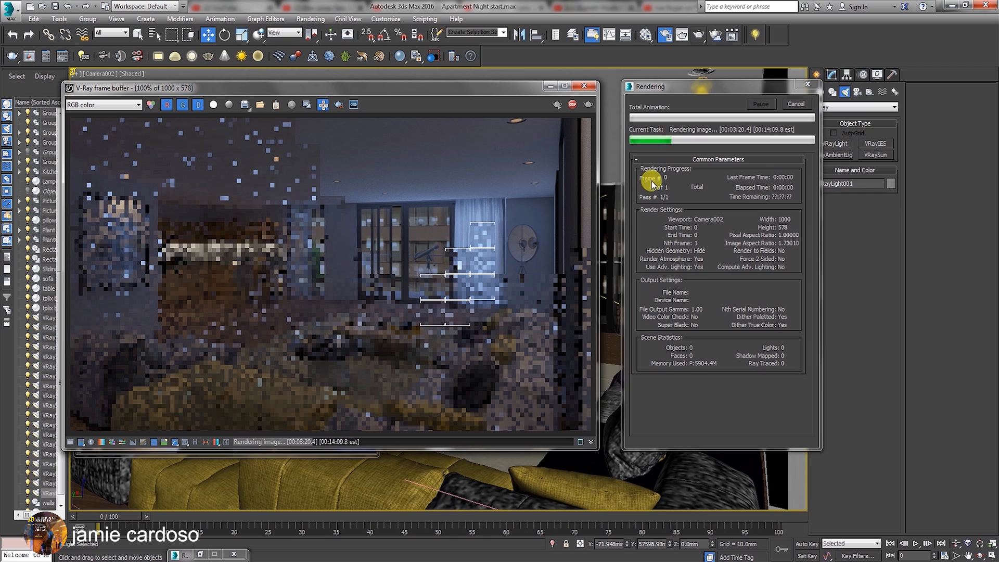
{"action": "left_click", "coordinate": [795, 104]}
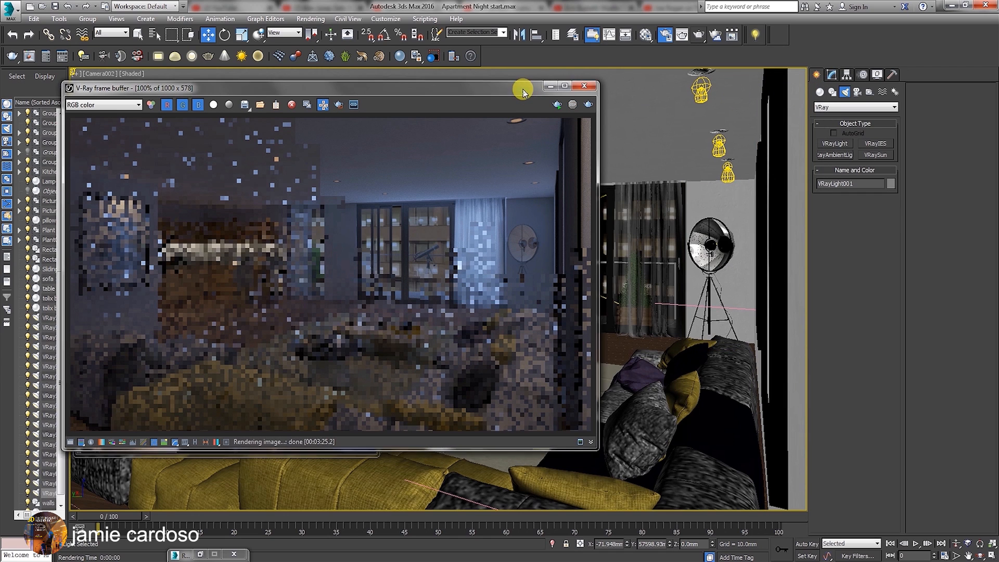
{"action": "left_click_drag", "start_coordinate": [523, 93], "coordinate": [487, 123]}
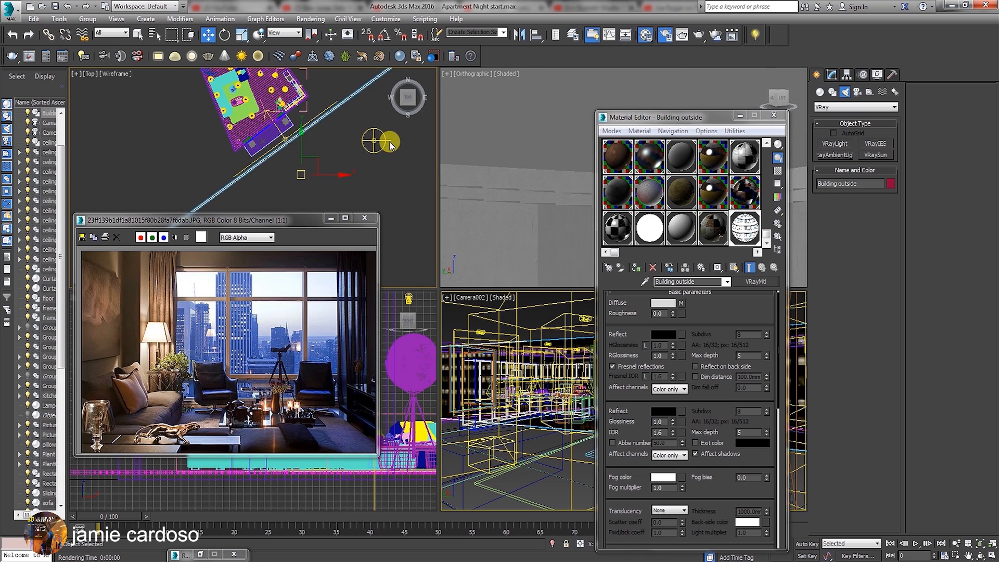
- Select the dome light in the Top view and rename it VRayLight_dome
{"action": "left_click", "coordinate": [370, 140]}
{"action": "left_click_drag", "start_coordinate": [741, 115], "coordinate": [568, 180]}
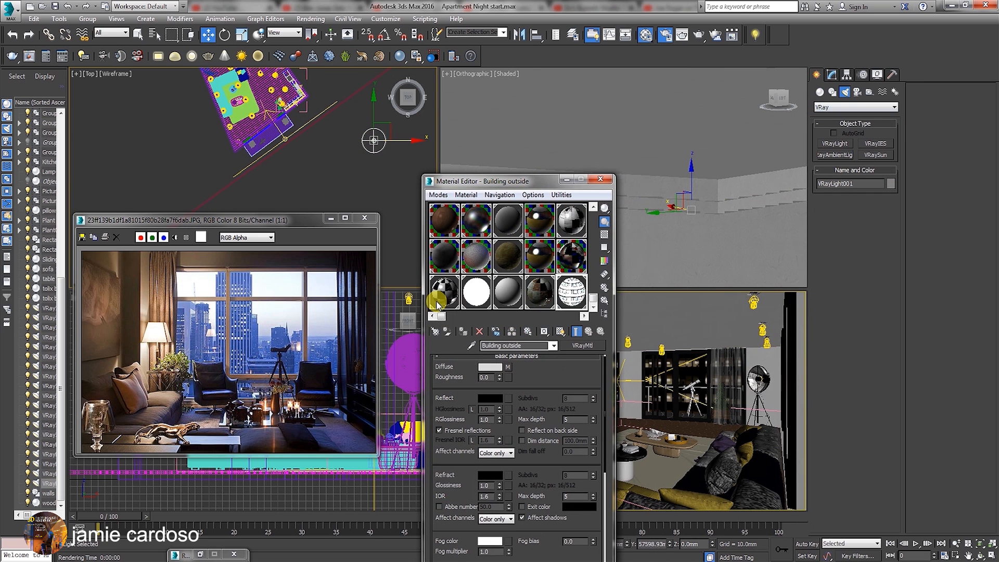
{"action": "left_click_drag", "start_coordinate": [854, 183], "coordinate": [840, 184]}
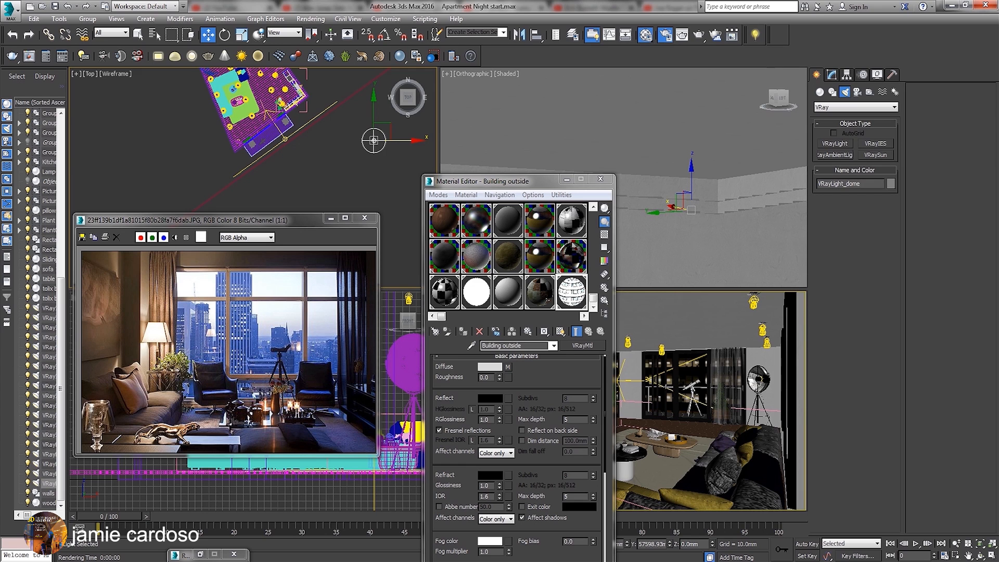
- Set VRayLight_dome's colour to a deeper, more saturated blue with red 0 and green 41
{"action": "left_click", "coordinate": [829, 75]}
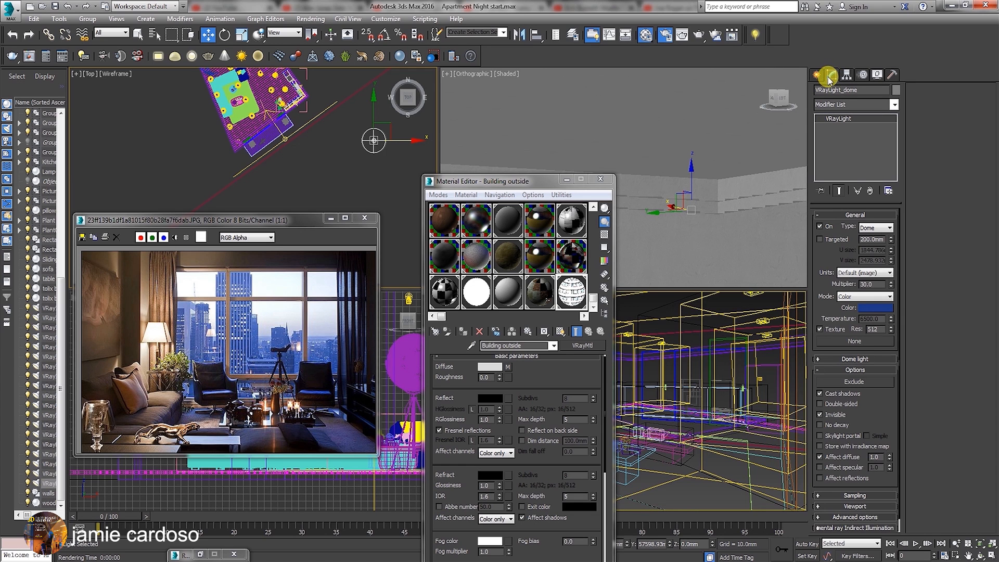
{"action": "mouse_move", "coordinate": [880, 381]}
{"action": "left_mouse_down"}
{"action": "mouse_move", "coordinate": [880, 368]}
{"action": "mouse_move", "coordinate": [880, 381]}
{"action": "left_mouse_up"}
{"action": "left_click", "coordinate": [868, 307]}
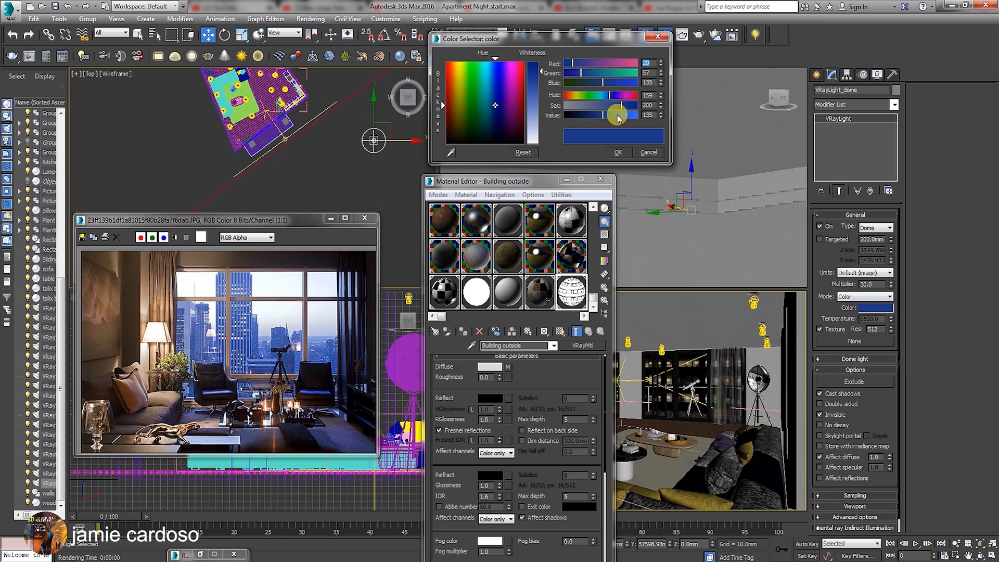
{"action": "key", "text": "Tab"}
{"action": "type", "text": "41"}
{"action": "key", "text": "Tab"}
{"action": "type", "text": "11"}
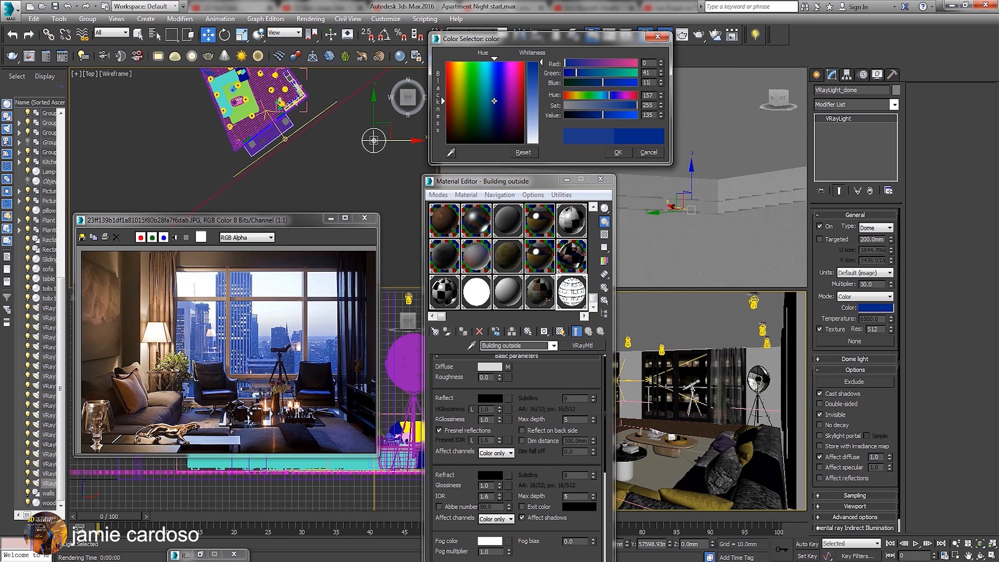
{"action": "left_click", "coordinate": [618, 152]}
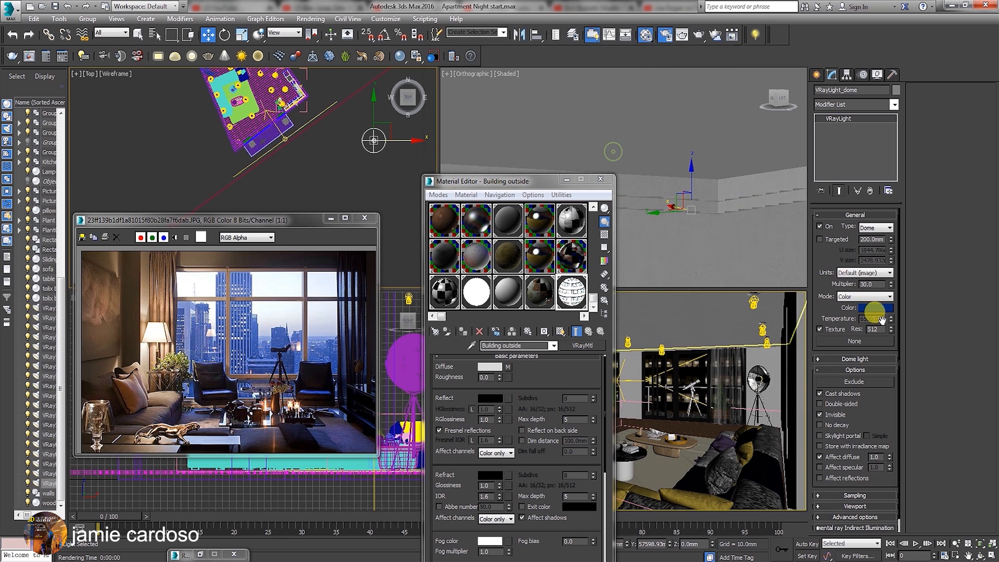
- Copy VRayLight_dome's new blue colour and paste it into the colour of VRayLight_window
{"action": "right_click", "coordinate": [878, 310]}
{"action": "left_click", "coordinate": [889, 315]}
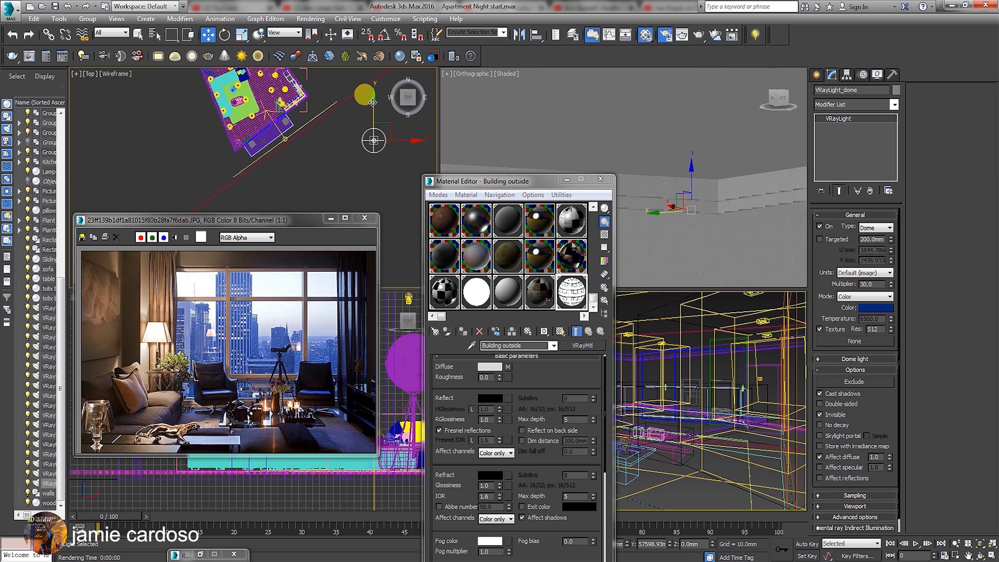
{"action": "left_click", "coordinate": [333, 105]}
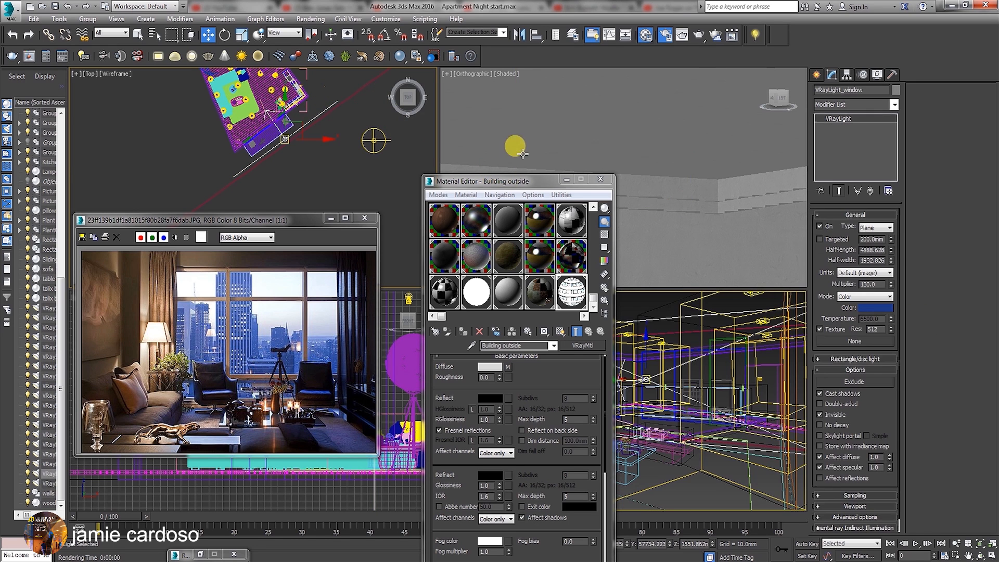
{"action": "right_click", "coordinate": [883, 311]}
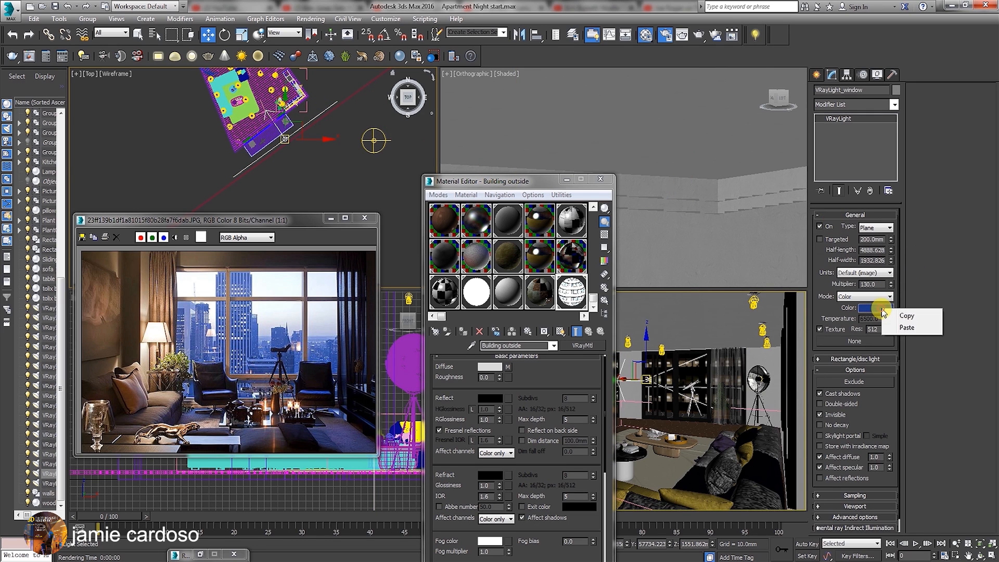
{"action": "left_click", "coordinate": [904, 328]}
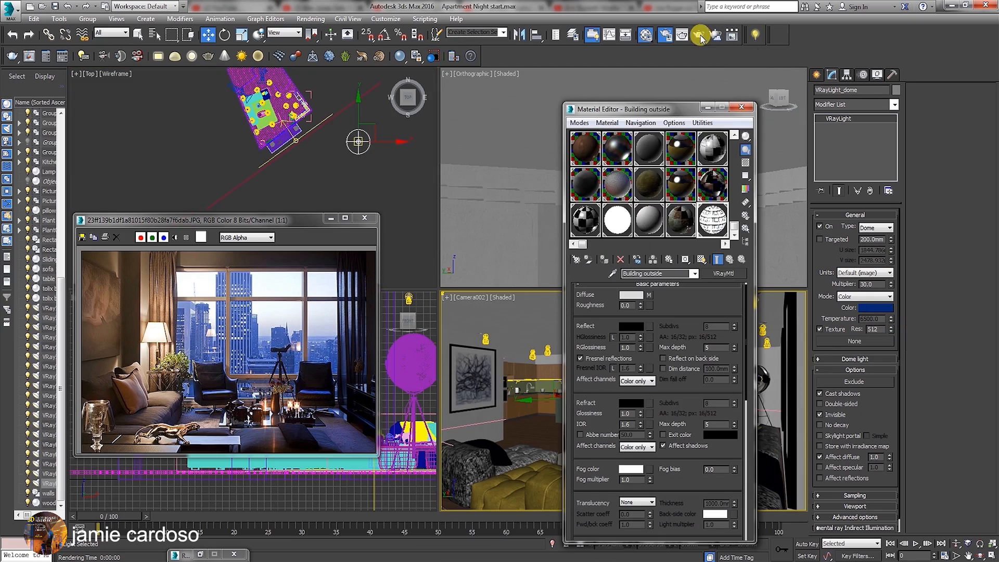
- Start another test render of the Camera002 view with the deeper blue lights
{"action": "left_click", "coordinate": [701, 35]}
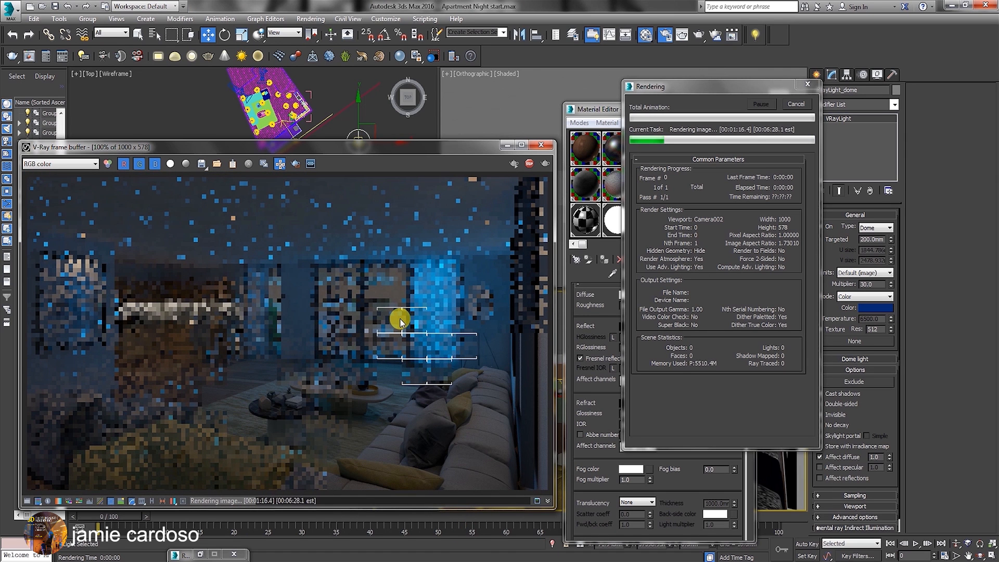
{"action": "left_click_drag", "start_coordinate": [403, 147], "coordinate": [430, 106]}
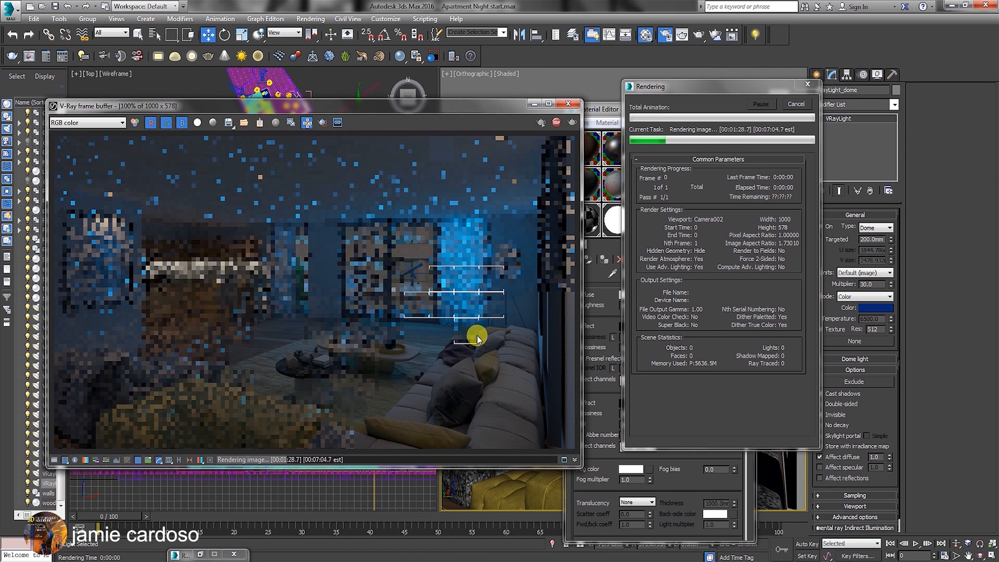
- Examine the telescope, windows and curtain closely in the V-Ray frame buffer, and cancel the rendering
{"action": "scroll", "coordinate": [424, 285], "scroll_direction": "up", "scroll_amount": 2}
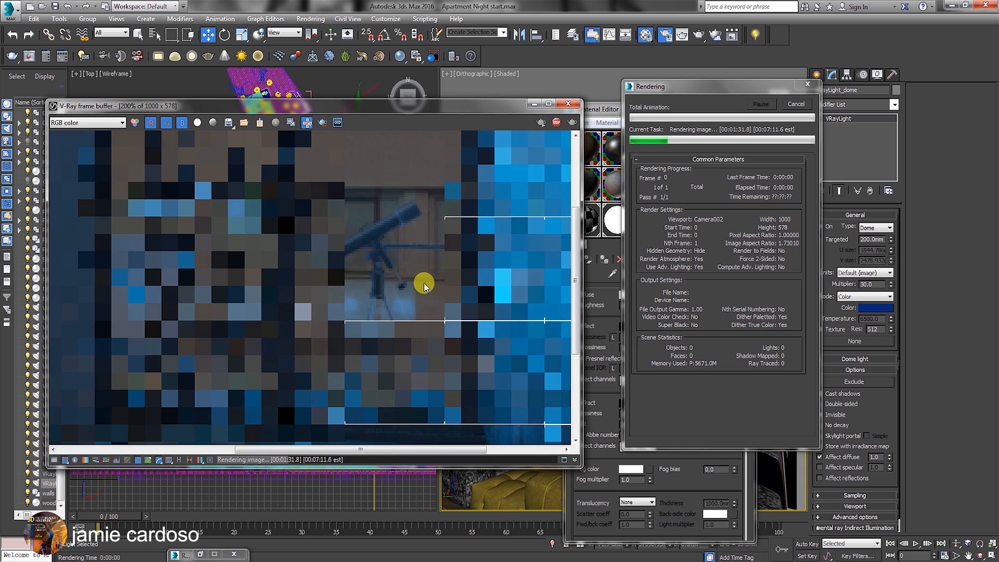
{"action": "scroll", "coordinate": [424, 285], "scroll_direction": "down", "scroll_amount": 1}
{"action": "scroll", "coordinate": [424, 285], "scroll_direction": "down", "scroll_amount": 1}
{"action": "scroll", "coordinate": [424, 285], "scroll_direction": "up", "scroll_amount": 1}
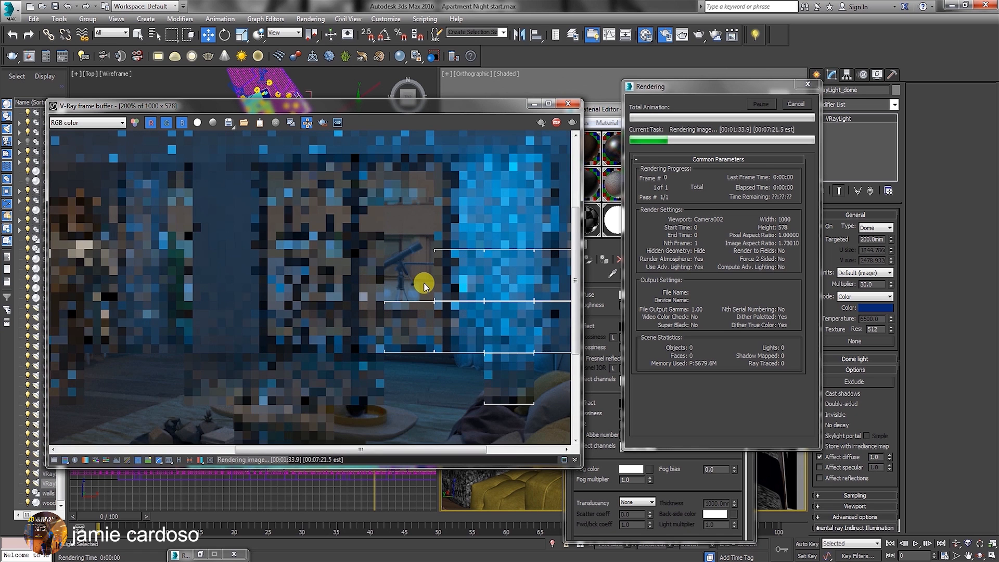
{"action": "scroll", "coordinate": [424, 285], "scroll_direction": "down", "scroll_amount": 1}
{"action": "scroll", "coordinate": [402, 272], "scroll_direction": "up", "scroll_amount": 1}
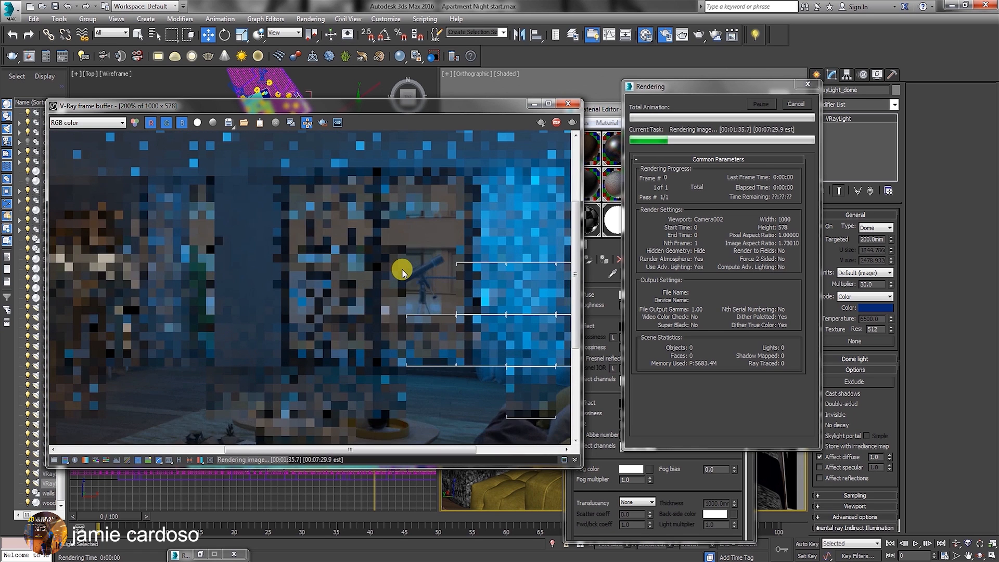
{"action": "scroll", "coordinate": [402, 272], "scroll_direction": "down", "scroll_amount": 1}
{"action": "scroll", "coordinate": [402, 273], "scroll_direction": "up", "scroll_amount": 1}
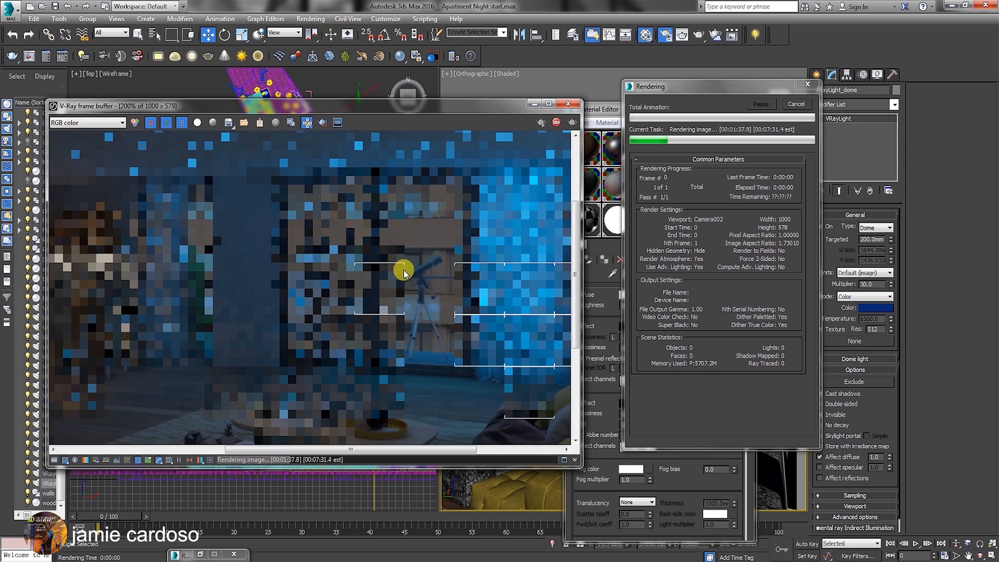
{"action": "scroll", "coordinate": [402, 271], "scroll_direction": "down", "scroll_amount": 1}
{"action": "scroll", "coordinate": [421, 298], "scroll_direction": "up", "scroll_amount": 1}
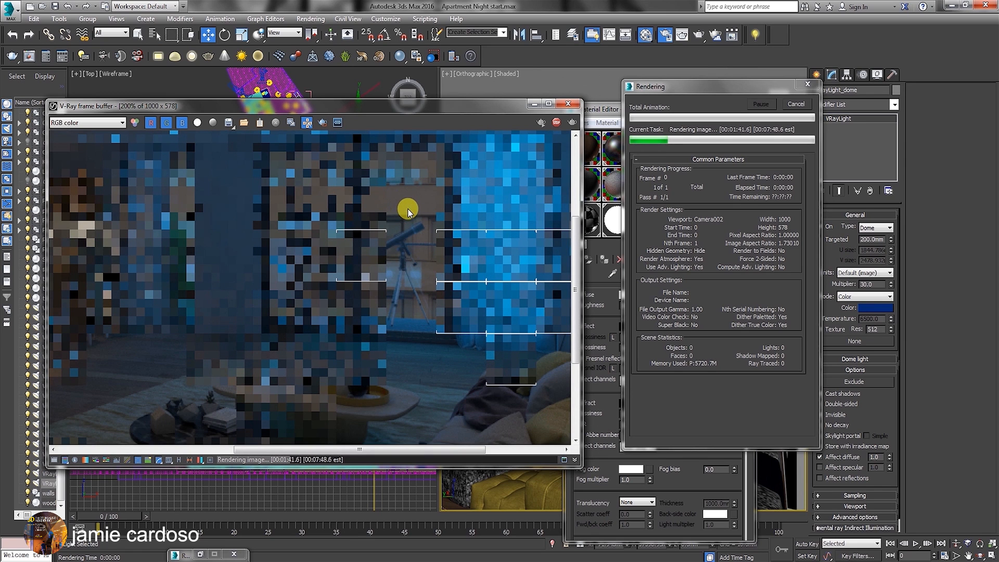
{"action": "left_click", "coordinate": [792, 104]}
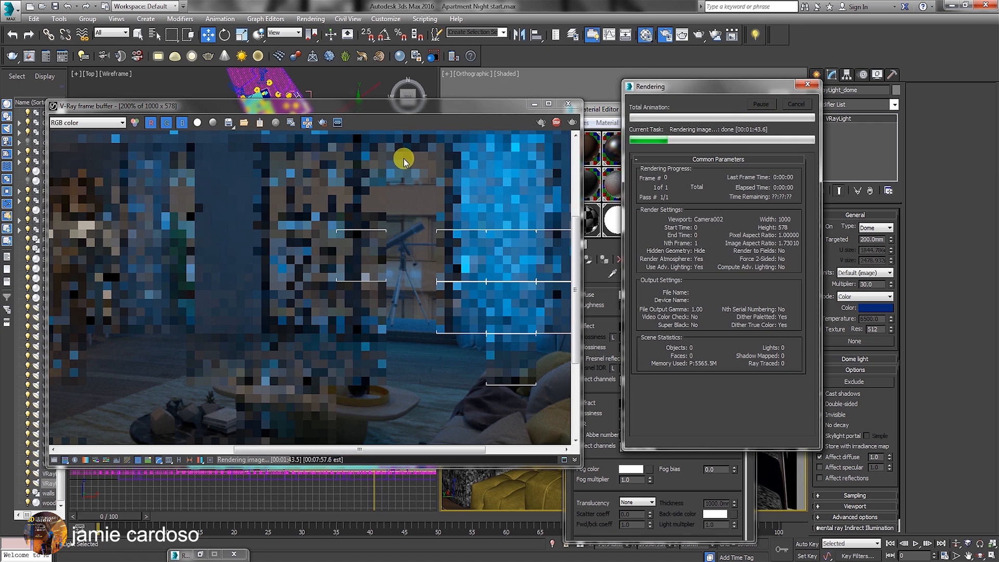
- Choose HighRiseNight0058_1_seamless_L as the diffuse bitmap of the Building outside material
{"action": "left_click_drag", "start_coordinate": [444, 109], "coordinate": [413, 141]}
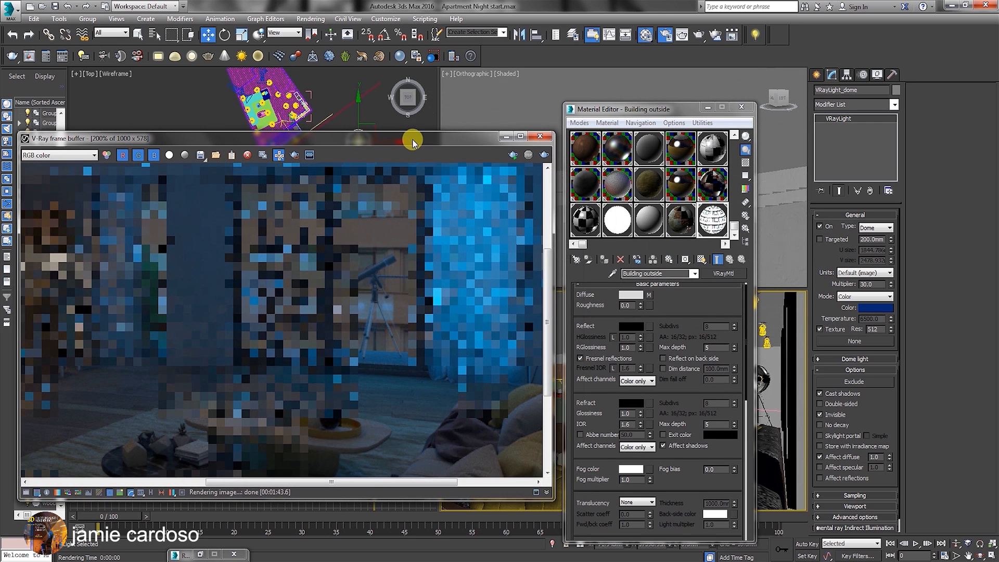
{"action": "left_click", "coordinate": [715, 221]}
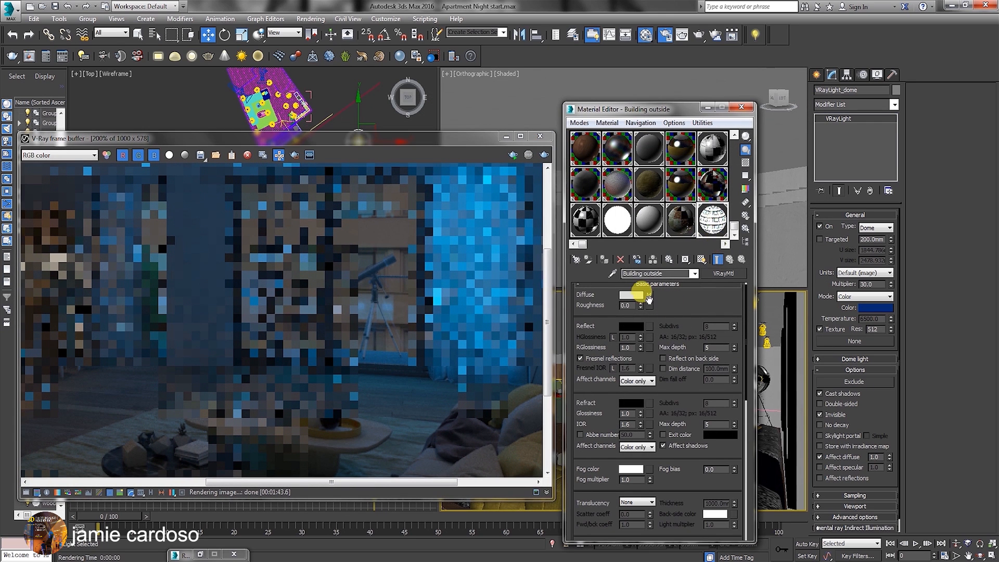
{"action": "left_click", "coordinate": [648, 297]}
{"action": "left_click", "coordinate": [684, 424]}
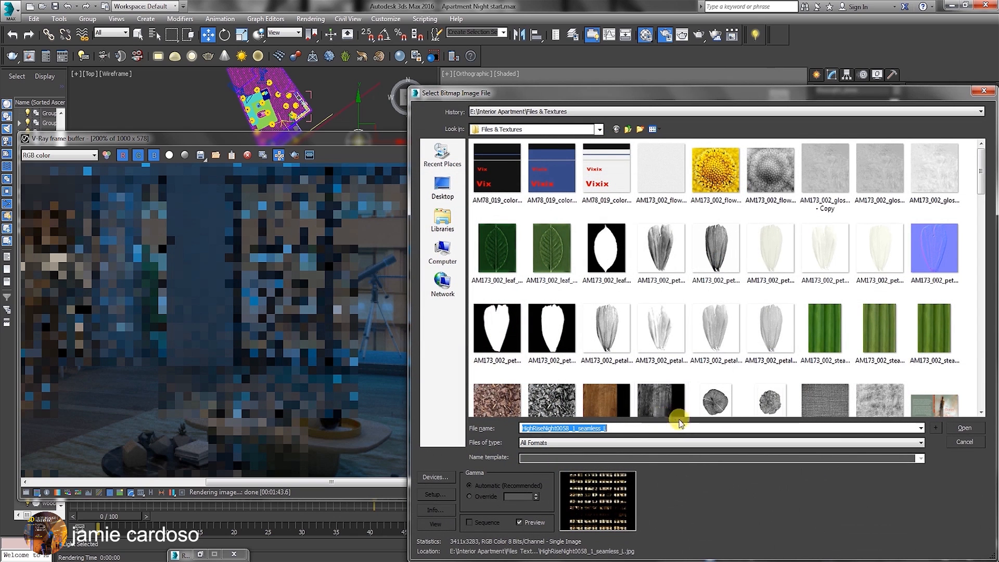
{"action": "left_click", "coordinate": [964, 430]}
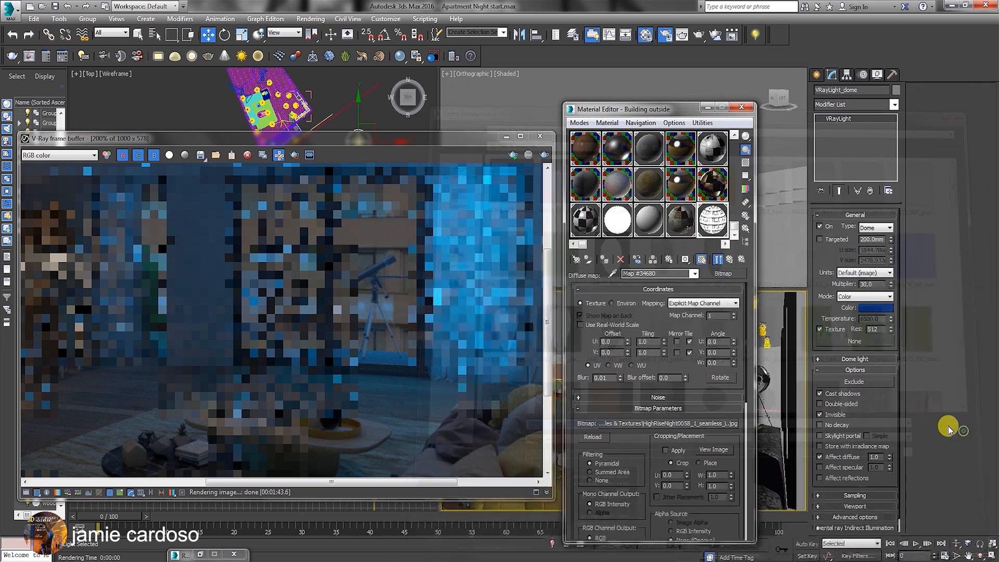
{"action": "left_click", "coordinate": [730, 258]}
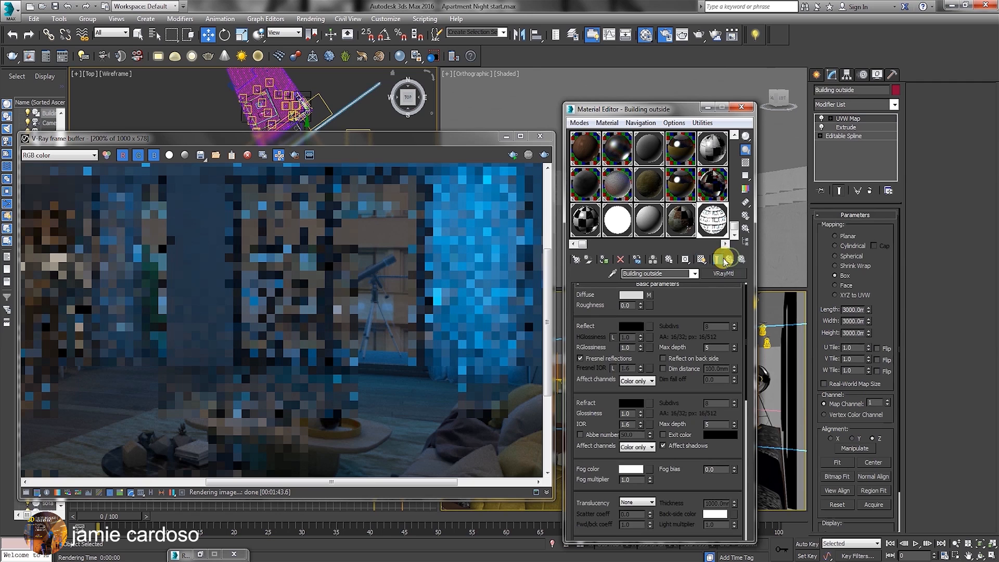
- Replace the self-illumination map of the Building outside material with an instance of its diffuse bitmap
{"action": "left_click_drag", "start_coordinate": [705, 458], "coordinate": [664, 379]}
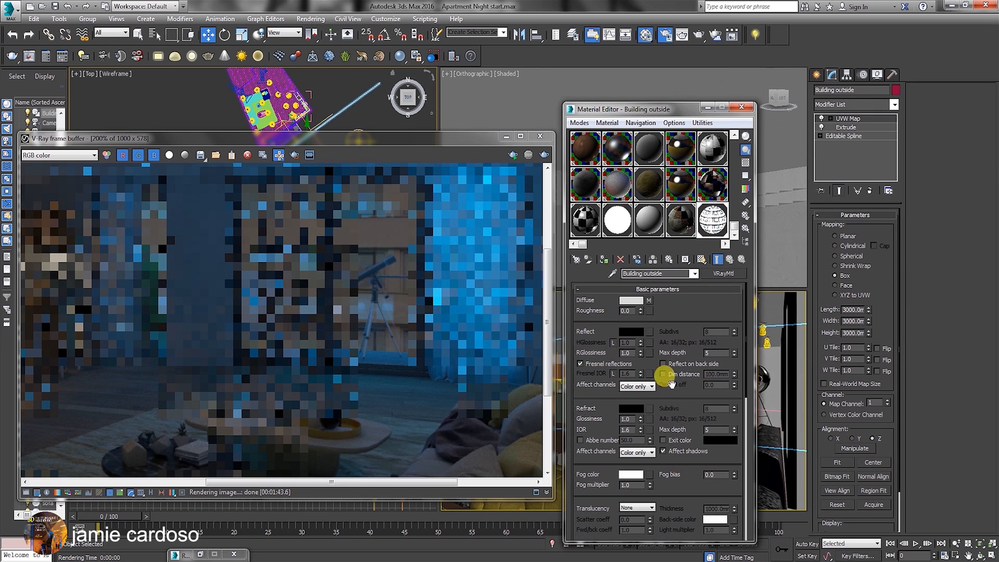
{"action": "right_click", "coordinate": [651, 304]}
{"action": "left_click", "coordinate": [666, 321]}
{"action": "left_click_drag", "start_coordinate": [689, 475], "coordinate": [675, 292]}
{"action": "right_click", "coordinate": [650, 377]}
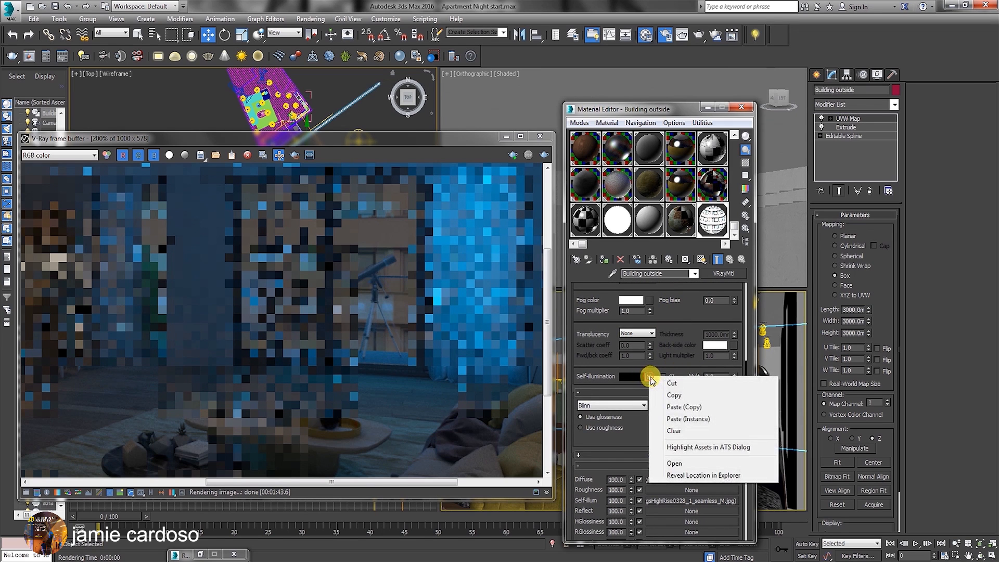
{"action": "left_click", "coordinate": [673, 431]}
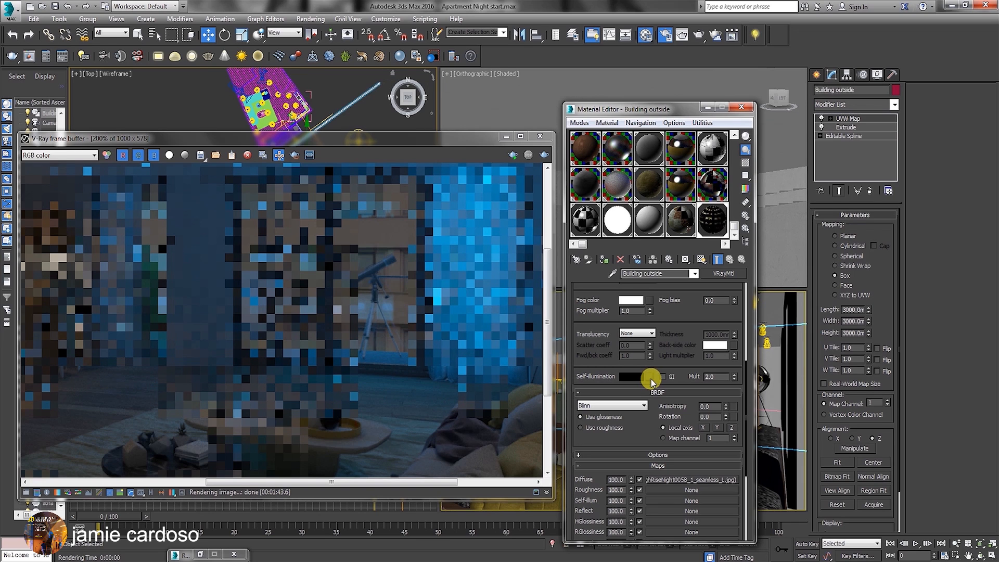
{"action": "right_click", "coordinate": [651, 378]}
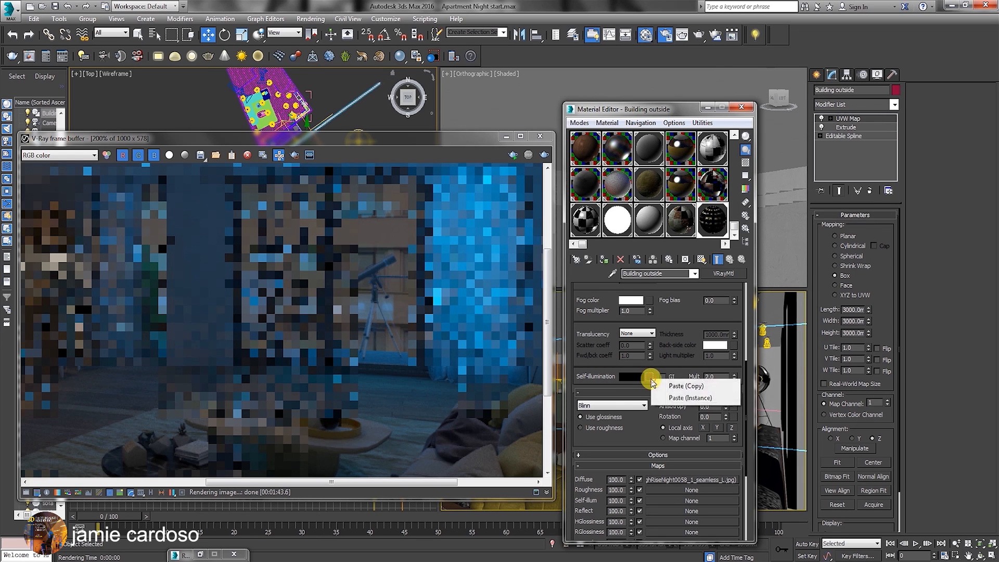
{"action": "left_click", "coordinate": [675, 398]}
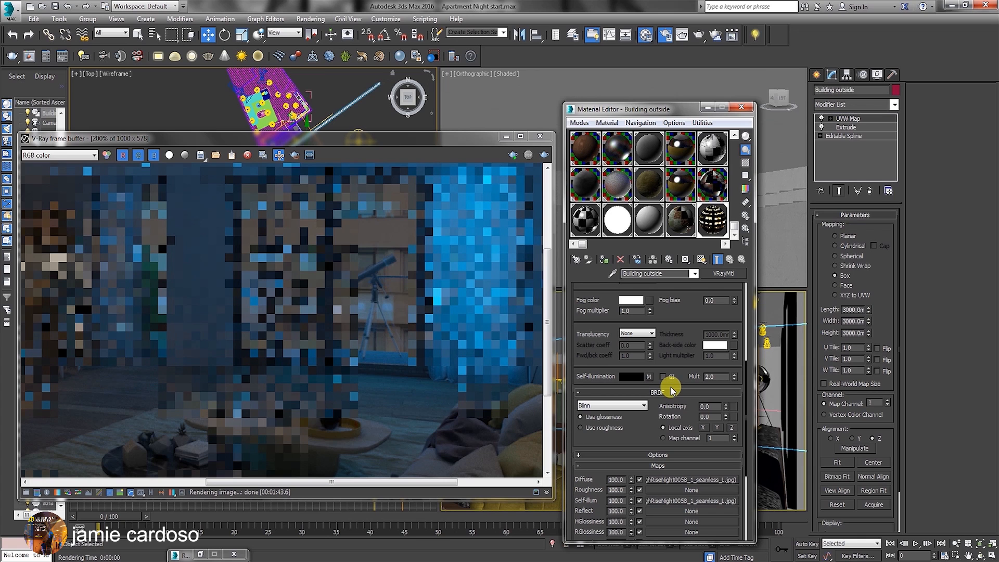
- Create a long, narrow VRayLight plane over the balcony in the top view, half-length about 3037 mm and half-width about 194 mm
{"action": "left_click", "coordinate": [441, 329]}
{"action": "scroll", "coordinate": [440, 328], "scroll_direction": "down", "scroll_amount": 1}
{"action": "left_click_drag", "start_coordinate": [289, 138], "coordinate": [453, 110]}
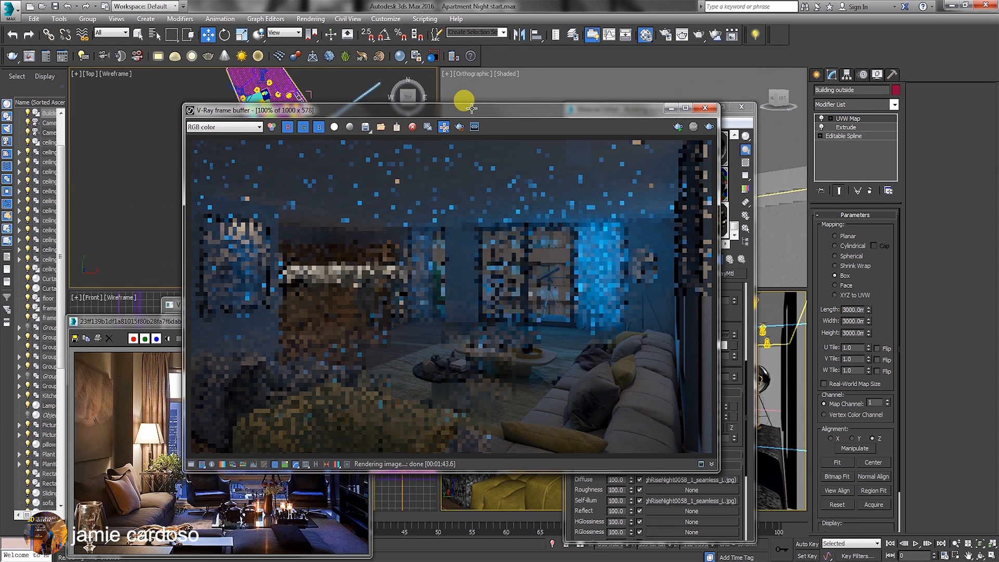
{"action": "left_click_drag", "start_coordinate": [464, 108], "coordinate": [473, 220]}
{"action": "scroll", "coordinate": [292, 140], "scroll_direction": "up", "scroll_amount": 5}
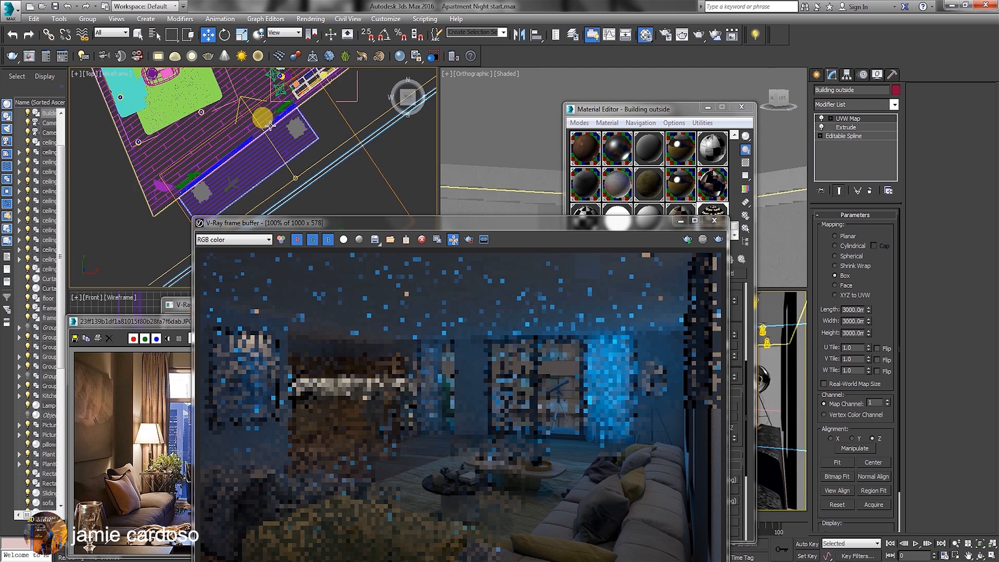
{"action": "left_click_drag", "start_coordinate": [564, 226], "coordinate": [487, 286]}
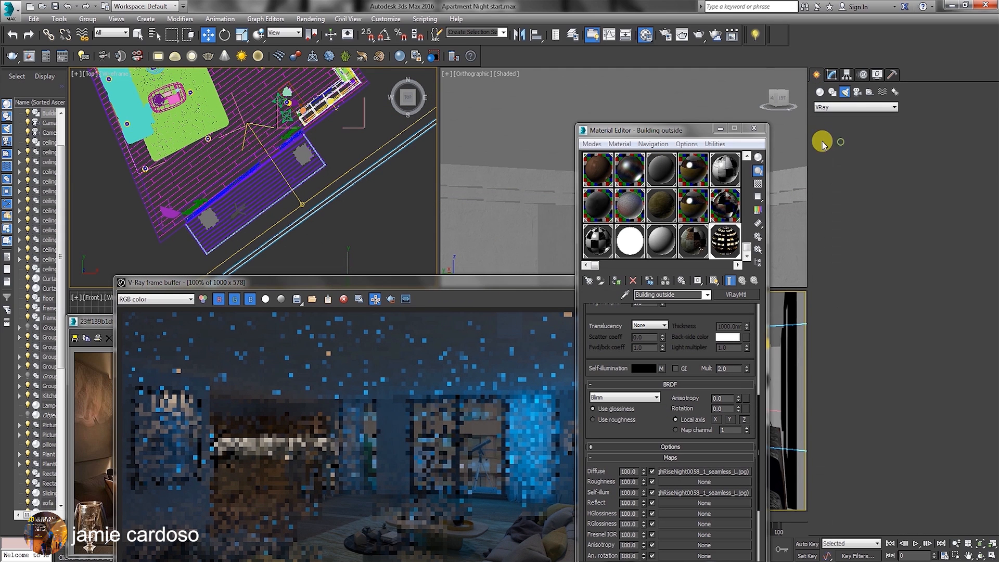
{"action": "left_click", "coordinate": [822, 145]}
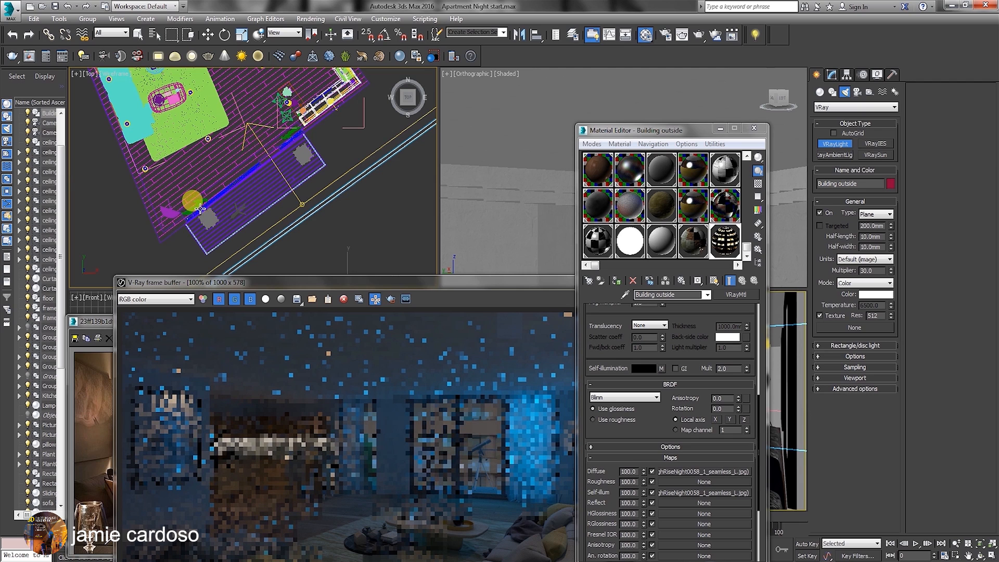
{"action": "left_click_drag", "start_coordinate": [190, 212], "coordinate": [343, 205]}
{"action": "right_click", "coordinate": [259, 210]}
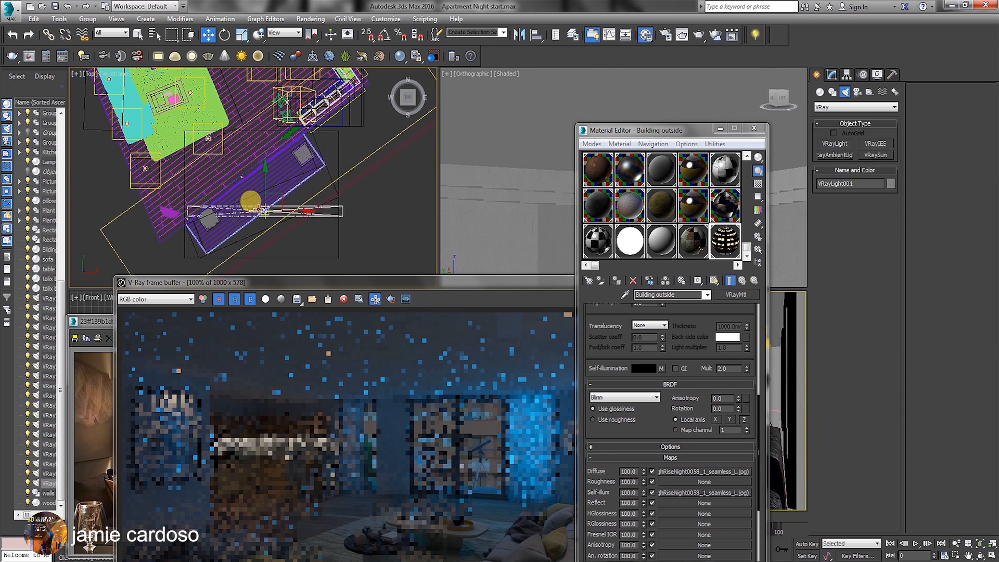
- Rotate the new plane light parallel to the balcony windows with angle snap on, and move it to the window line
{"action": "right_click", "coordinate": [266, 212]}
{"action": "left_click", "coordinate": [284, 227]}
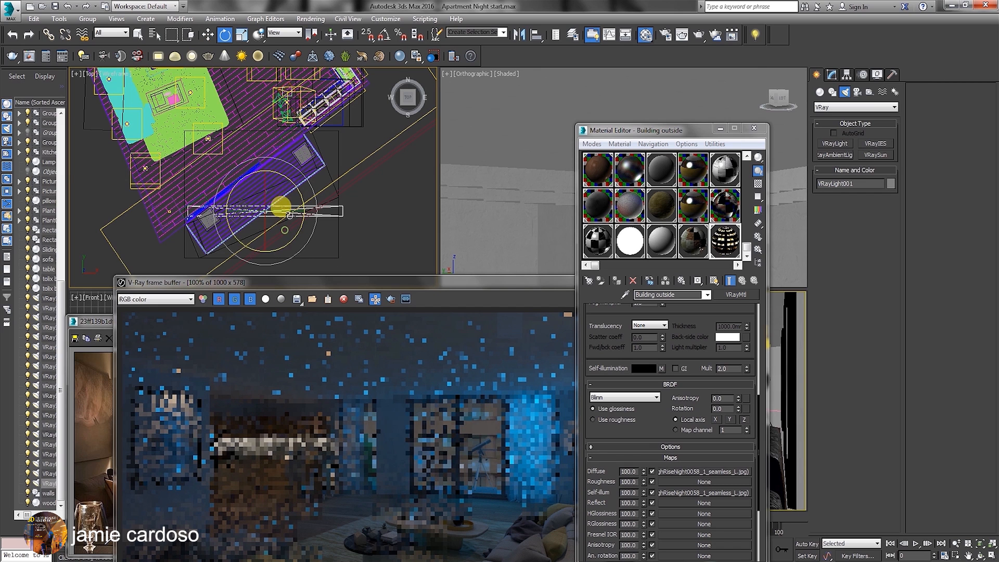
{"action": "left_click", "coordinate": [383, 35]}
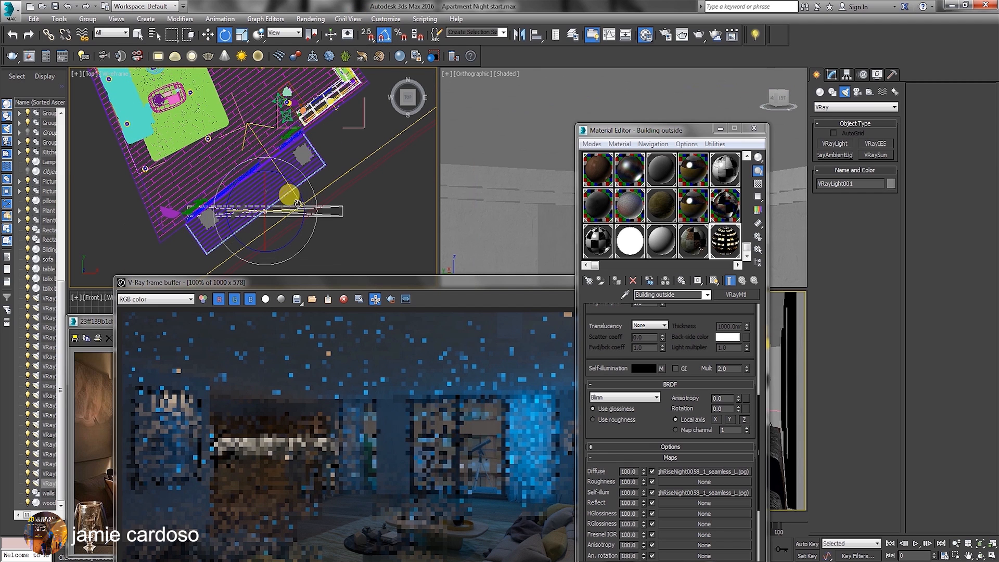
{"action": "left_click", "coordinate": [382, 34]}
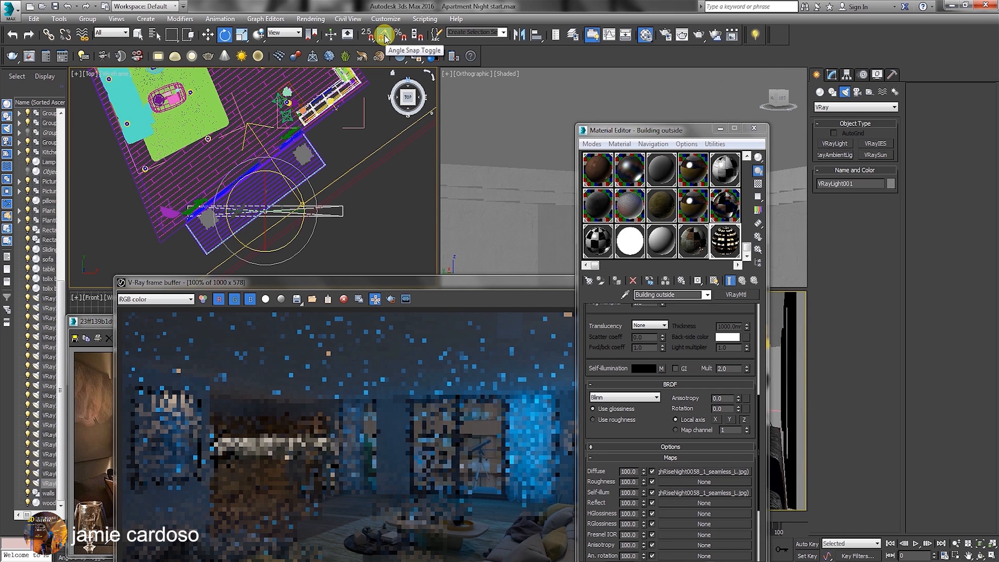
{"action": "left_click_drag", "start_coordinate": [289, 178], "coordinate": [266, 158]}
{"action": "key", "text": "w"}
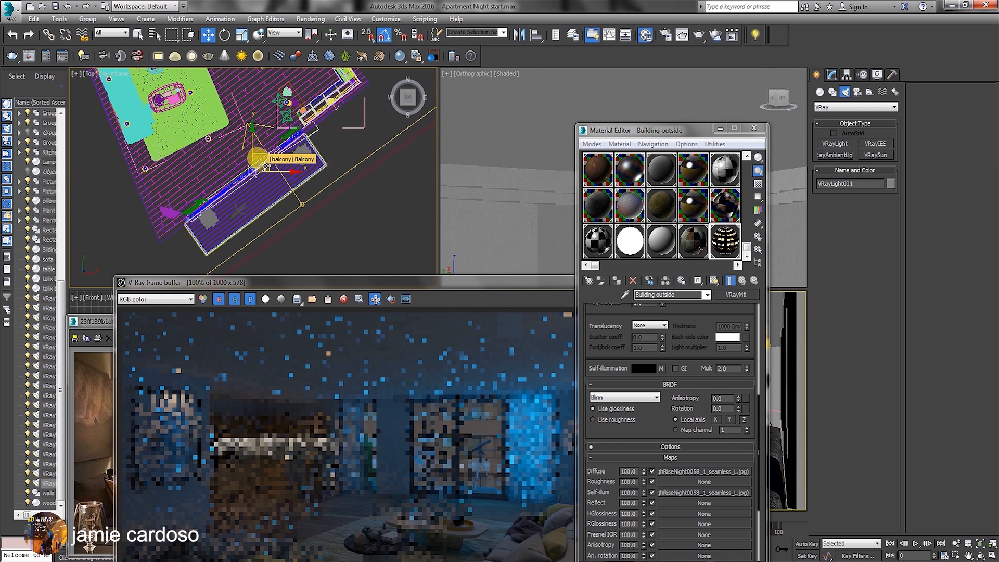
- Fine-tune the plane light's position along the inner side of the window curtains and rename it VRayLight_ceiling wash
{"action": "key", "text": "alt+w"}
{"action": "left_click_drag", "start_coordinate": [650, 131], "coordinate": [797, 187]}
{"action": "left_click", "coordinate": [602, 281]}
{"action": "scroll", "coordinate": [383, 230], "scroll_direction": "up", "scroll_amount": 3}
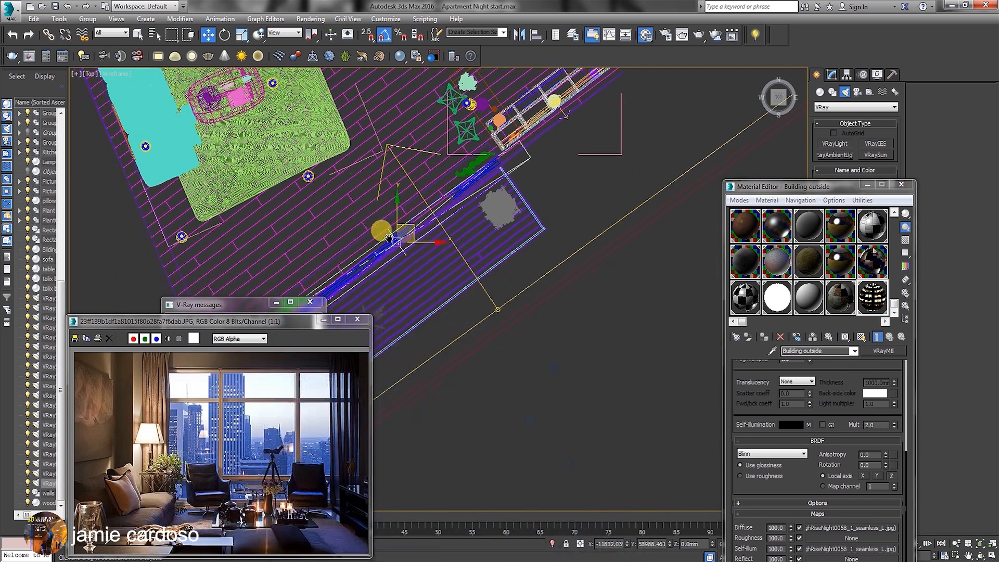
{"action": "left_click_drag", "start_coordinate": [840, 187], "coordinate": [791, 352]}
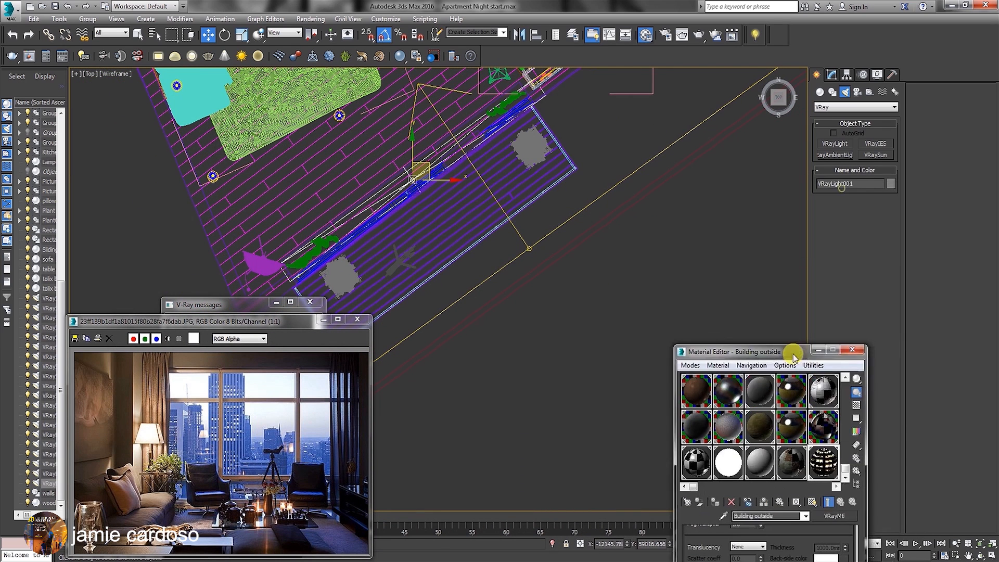
{"action": "left_click_drag", "start_coordinate": [847, 183], "coordinate": [865, 183]}
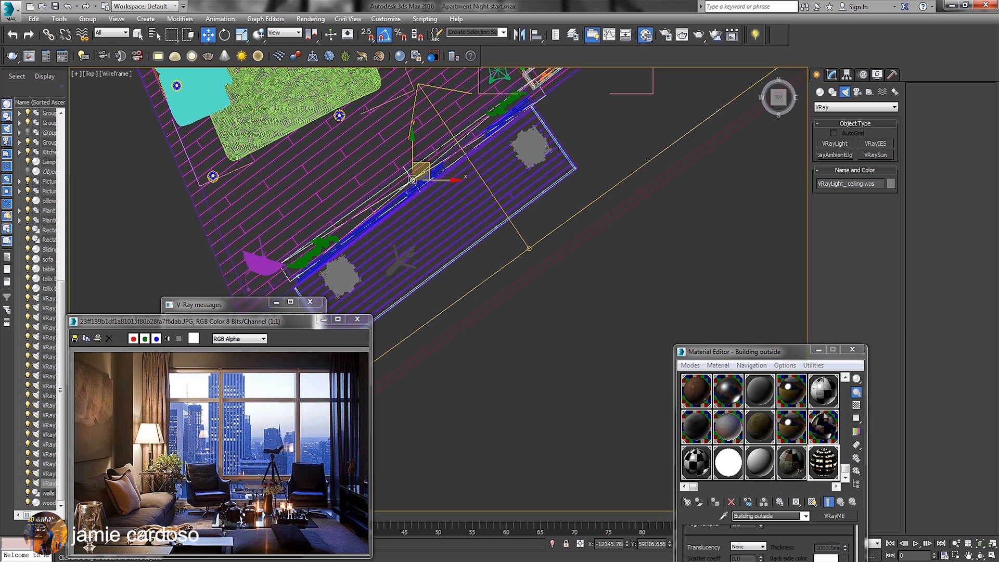
- Make VRayLight_ceiling wash invisible and turn off its effect on reflections
{"action": "left_click", "coordinate": [831, 74]}
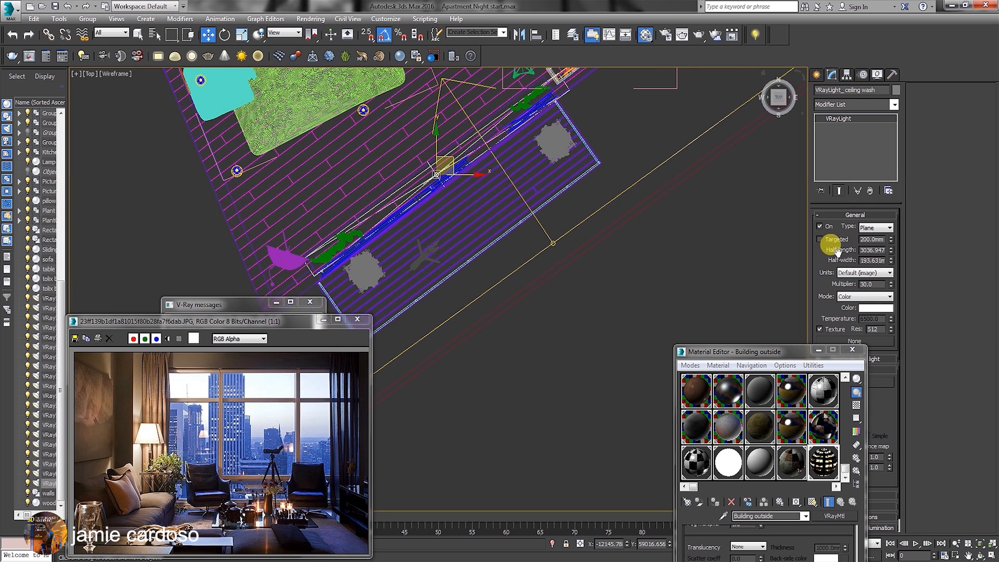
{"action": "left_click_drag", "start_coordinate": [792, 353], "coordinate": [679, 393]}
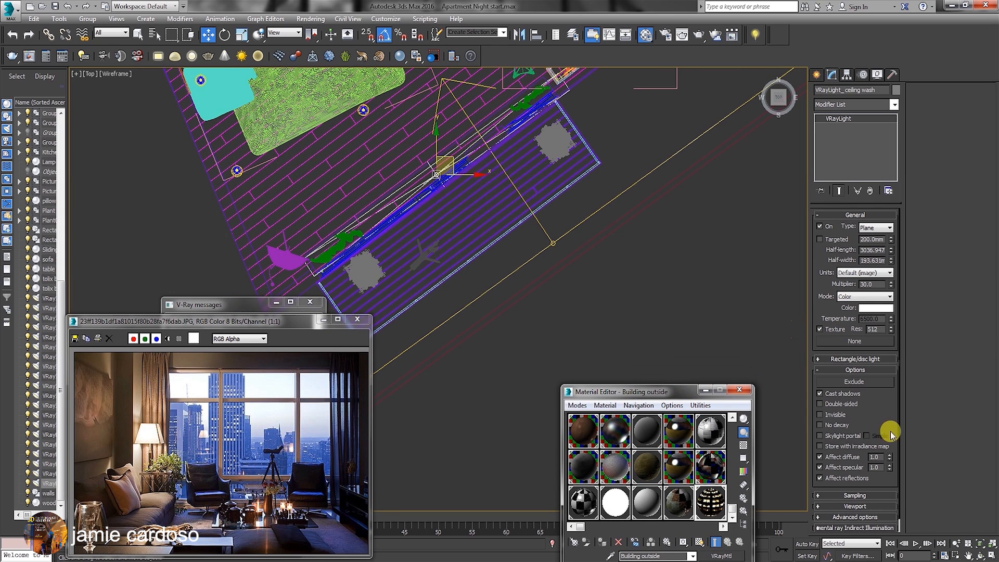
{"action": "left_click", "coordinate": [821, 415]}
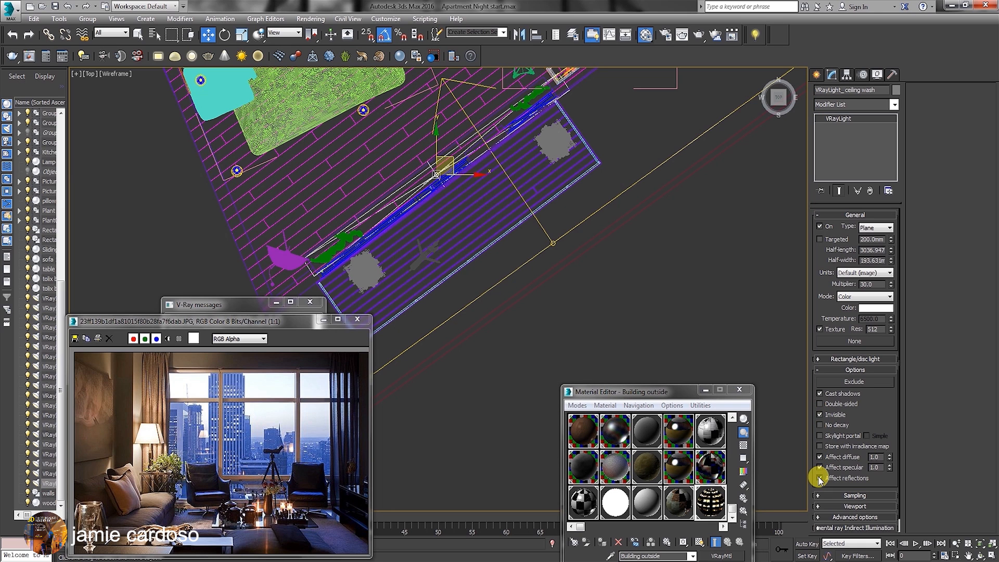
{"action": "middle_click_drag", "start_coordinate": [511, 232], "coordinate": [523, 245]}
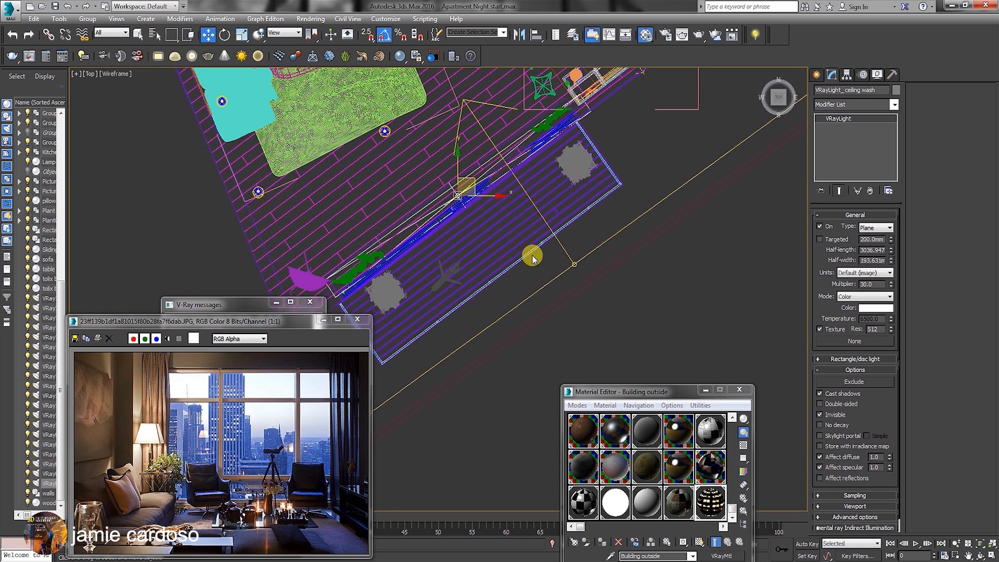
{"action": "left_click", "coordinate": [821, 478]}
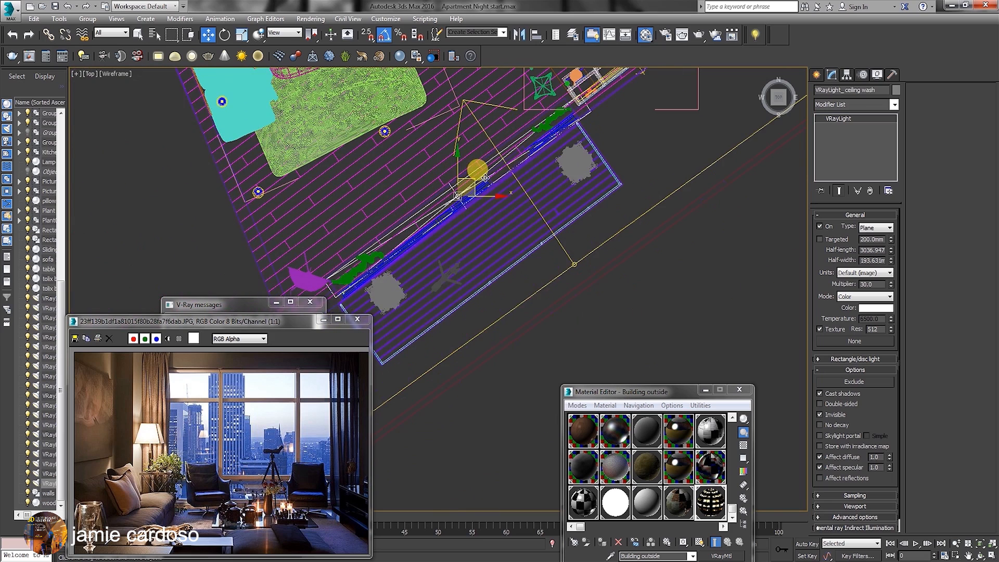
- Raise VRayLight_ceiling wash from floor level to just below the ceiling above the curtains in the front view
{"action": "scroll", "coordinate": [453, 194], "scroll_direction": "up", "scroll_amount": 3}
{"action": "key", "text": "f"}
{"action": "key", "text": "z"}
{"action": "scroll", "coordinate": [462, 198], "scroll_direction": "down", "scroll_amount": 5}
{"action": "middle_click_drag", "start_coordinate": [460, 134], "coordinate": [493, 243]}
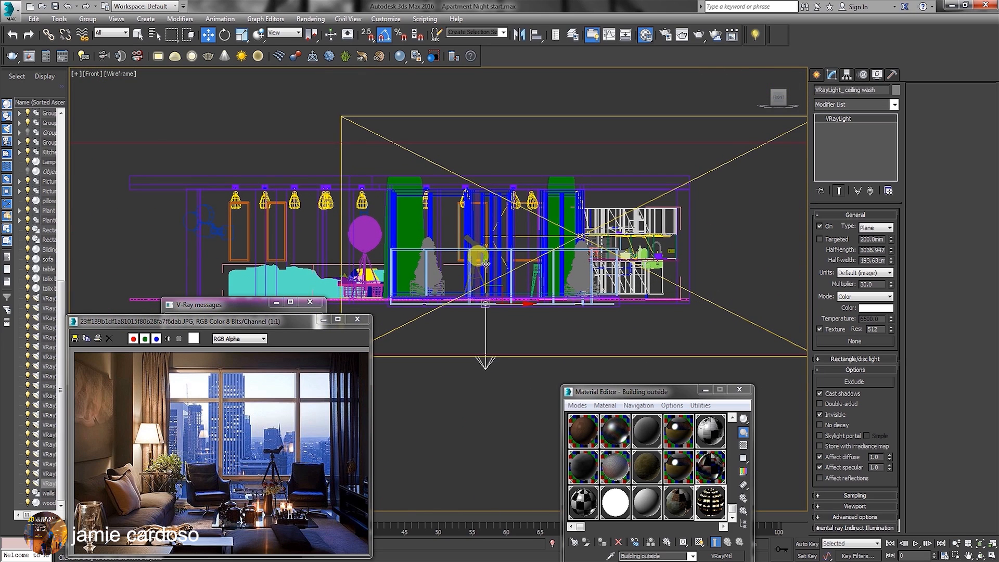
{"action": "scroll", "coordinate": [500, 178], "scroll_direction": "up", "scroll_amount": 3}
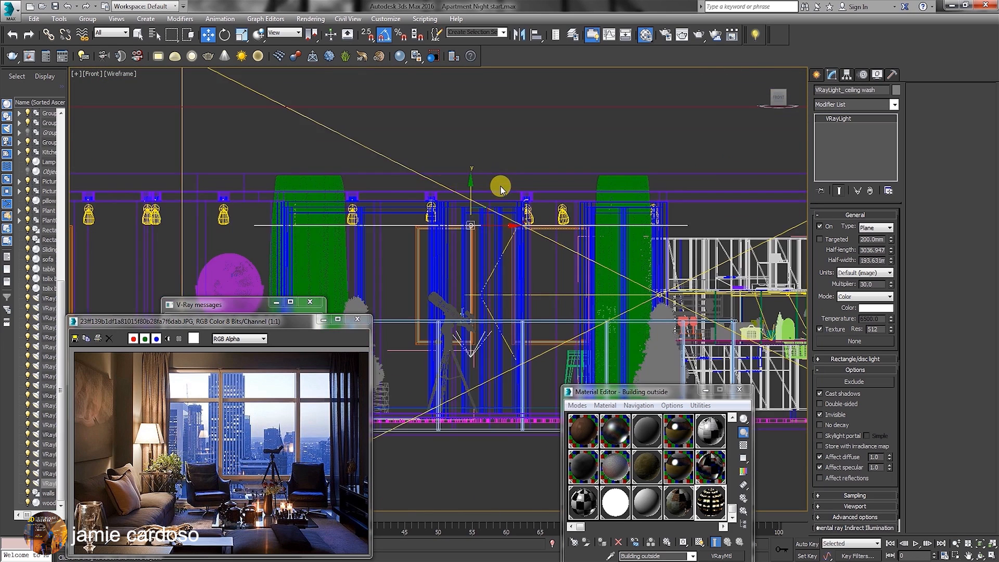
{"action": "left_click_drag", "start_coordinate": [467, 186], "coordinate": [479, 168]}
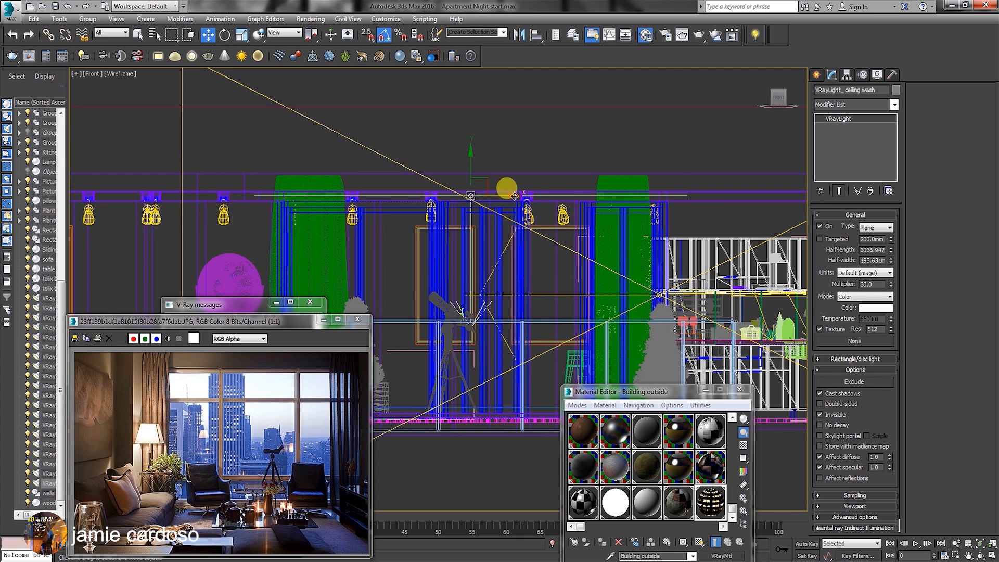
- Restore the four-viewport layout, uncover the camera view, and show the ceiling wash light from the top in the front viewport
{"action": "left_click", "coordinate": [990, 555]}
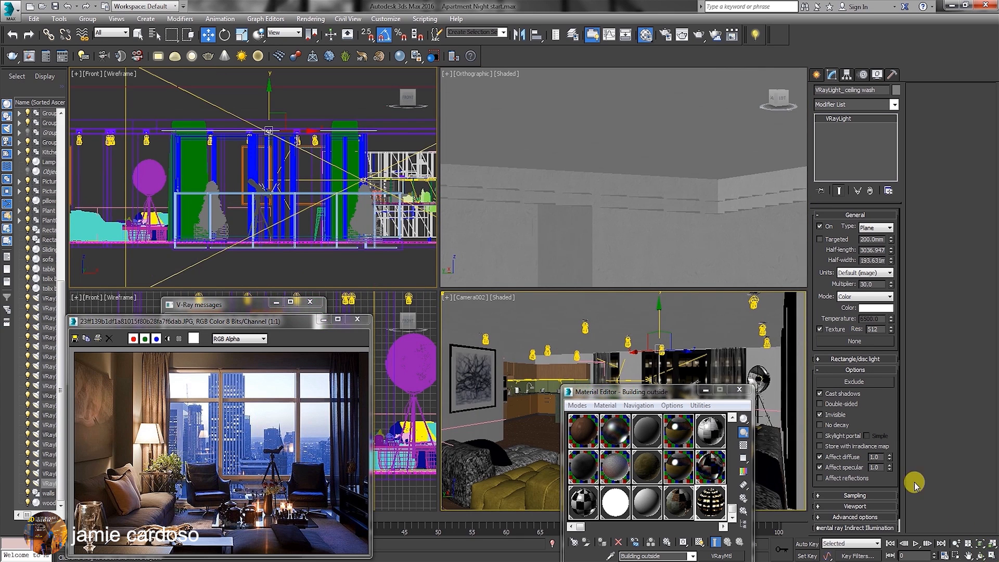
{"action": "left_click_drag", "start_coordinate": [683, 397], "coordinate": [638, 447]}
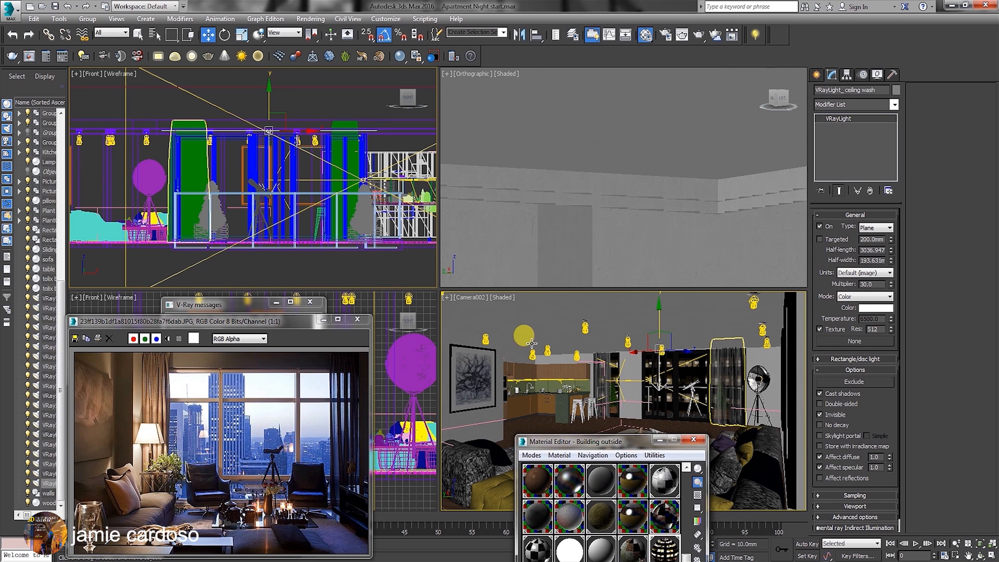
{"action": "mouse_move", "coordinate": [262, 151]}
{"action": "middle_mouse_down"}
{"action": "mouse_move", "coordinate": [255, 154]}
{"action": "mouse_move", "coordinate": [263, 134]}
{"action": "middle_mouse_up"}
{"action": "key", "text": "t"}
{"action": "scroll", "coordinate": [252, 153], "scroll_direction": "up", "scroll_amount": 1}
{"action": "scroll", "coordinate": [275, 149], "scroll_direction": "up", "scroll_amount": 2}
- Activate the Rotate tool for the ceiling wash light and set its reference coordinate system to Local
{"action": "left_click", "coordinate": [225, 35]}
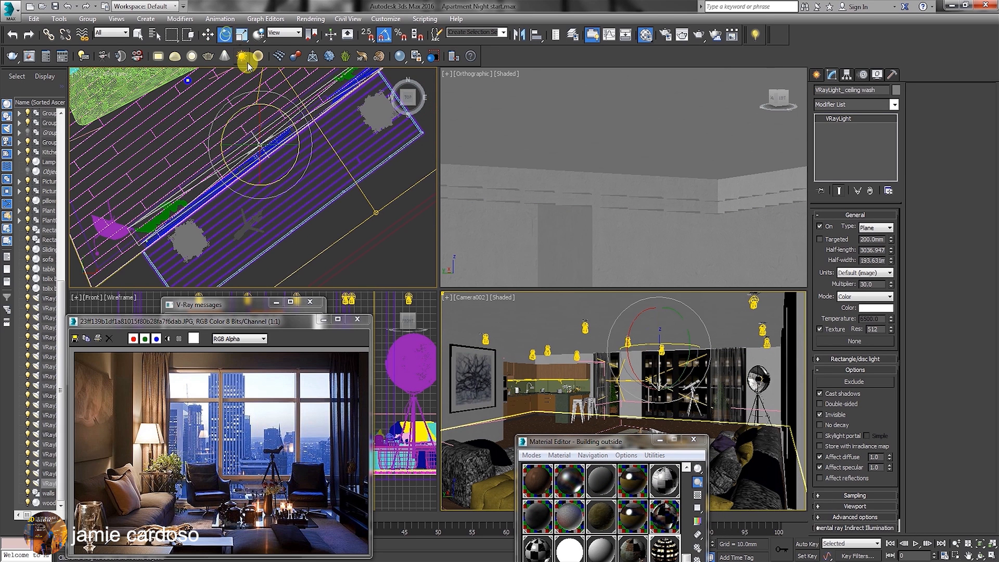
{"action": "left_click", "coordinate": [285, 33]}
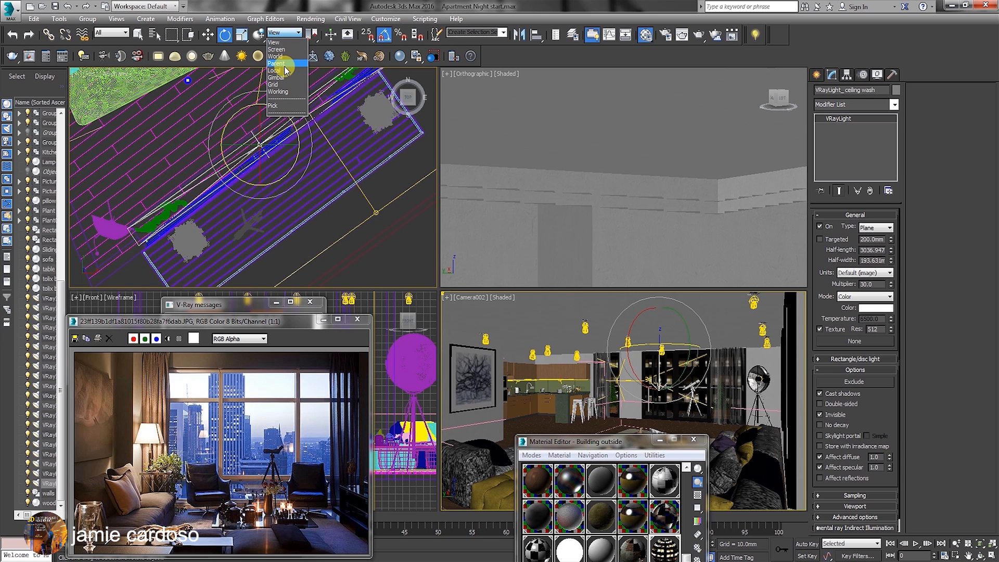
{"action": "left_click", "coordinate": [276, 51]}
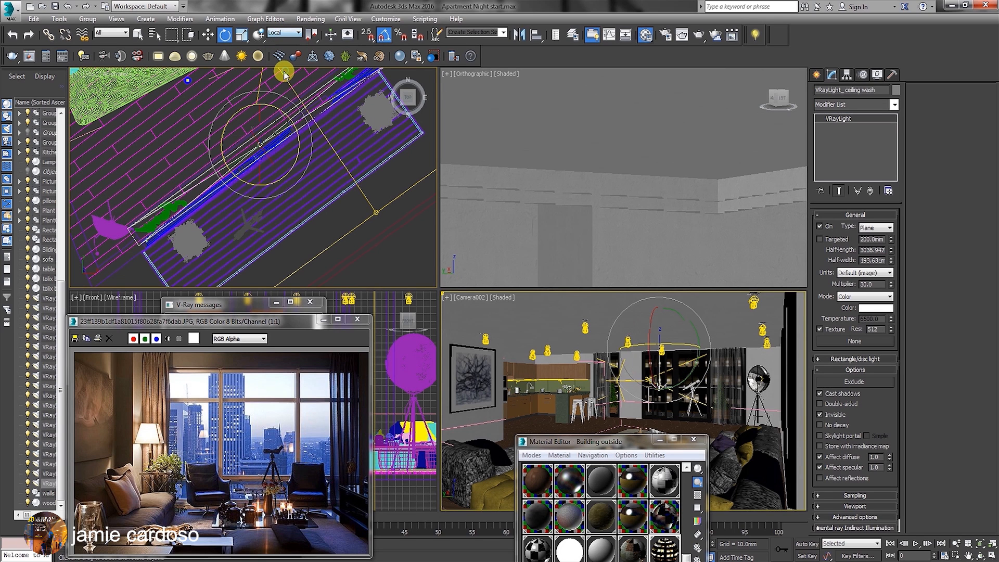
{"action": "left_click_drag", "start_coordinate": [283, 80], "coordinate": [258, 145]}
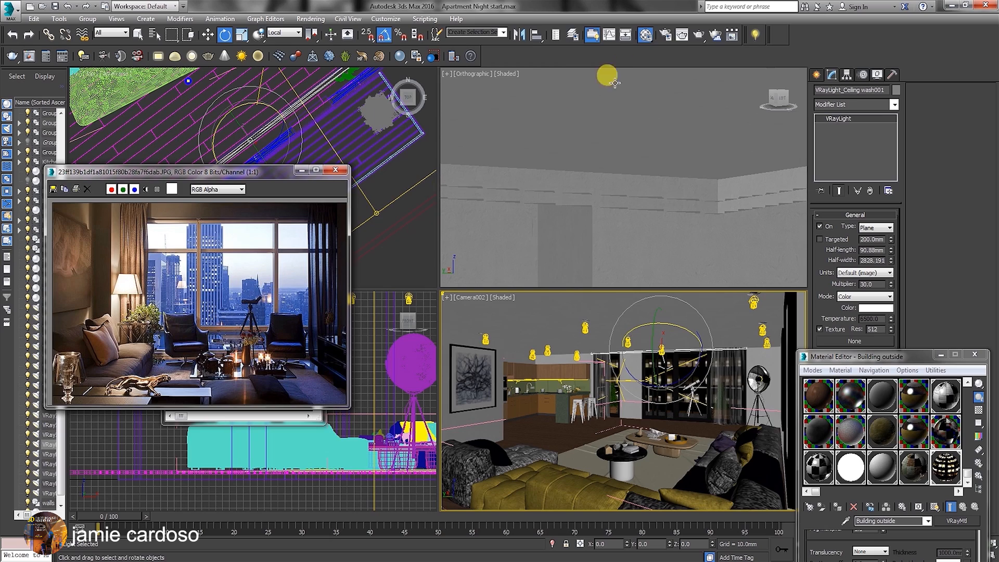
- Render the Camera002 view beside the reference photo and display the VRayLight_window #29 channel in the frame buffer
{"action": "left_click", "coordinate": [698, 35]}
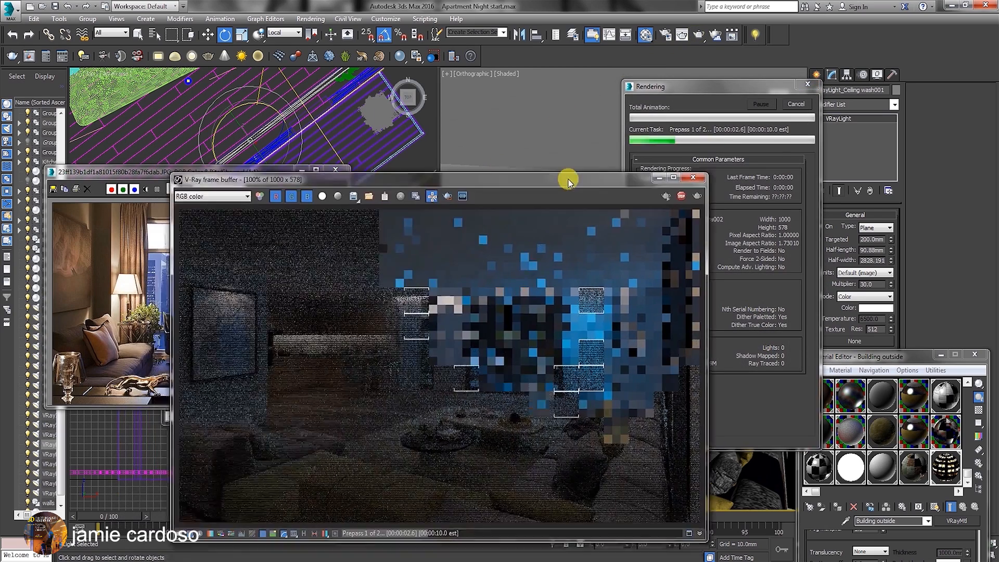
{"action": "left_click_drag", "start_coordinate": [569, 179], "coordinate": [738, 169]}
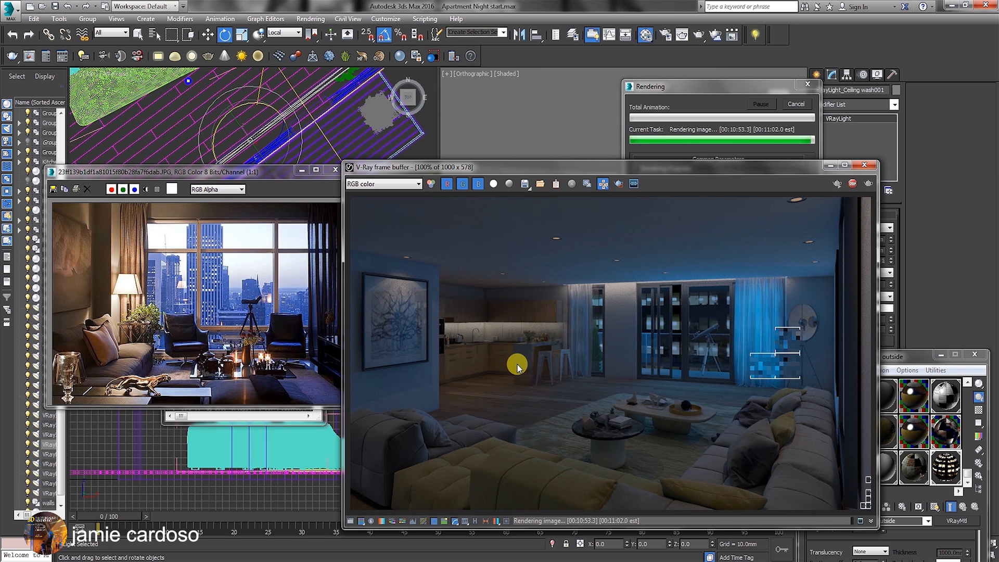
{"action": "left_click", "coordinate": [399, 186]}
{"action": "scroll", "coordinate": [390, 364], "scroll_direction": "down", "scroll_amount": 5}
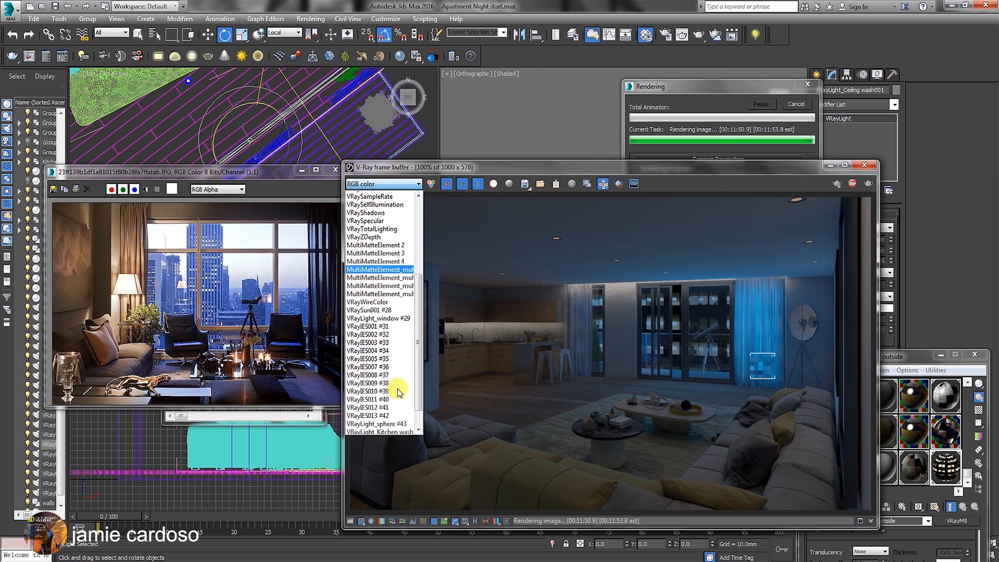
{"action": "left_click", "coordinate": [391, 383]}
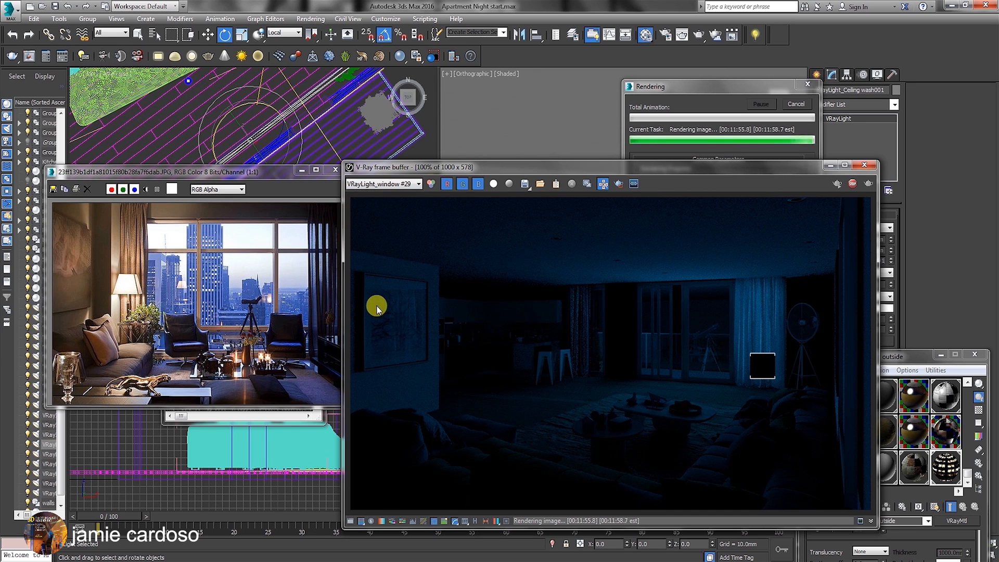
- Look through the individual VRayIES light channels in the frame buffer, including VRayIES008 #37, and return to the RGB color channel
{"action": "key", "text": "Down"}
{"action": "key", "text": "Down"}
{"action": "key", "text": "Down"}
{"action": "key", "text": "Down"}
{"action": "key", "text": "Down"}
{"action": "key", "text": "Down"}
{"action": "key", "text": "Down"}
{"action": "key", "text": "Down"}
{"action": "key", "text": "Down"}
{"action": "key", "text": "Down"}
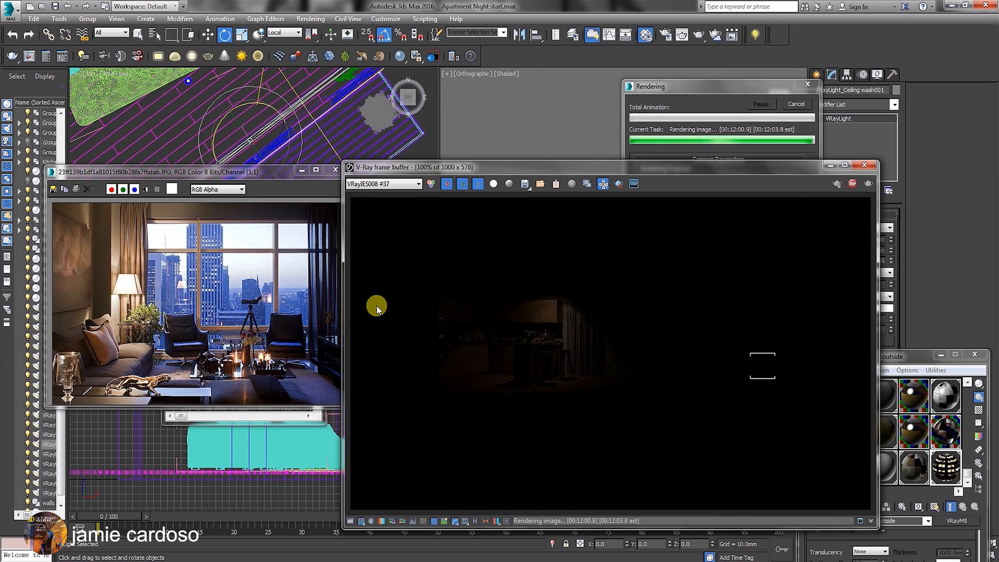
{"action": "key", "text": "alt+Down"}
{"action": "left_click", "coordinate": [375, 357]}
{"action": "left_click", "coordinate": [384, 184]}
{"action": "left_click", "coordinate": [376, 295]}
{"action": "left_click", "coordinate": [383, 184]}
{"action": "scroll", "coordinate": [380, 260], "scroll_direction": "up", "scroll_amount": 5}
{"action": "left_click", "coordinate": [364, 195]}
- Inspect the VRayLight_window #29 and VRaySpecular channels of the render, and switch the frame buffer back to RGB color
{"action": "left_click", "coordinate": [375, 184]}
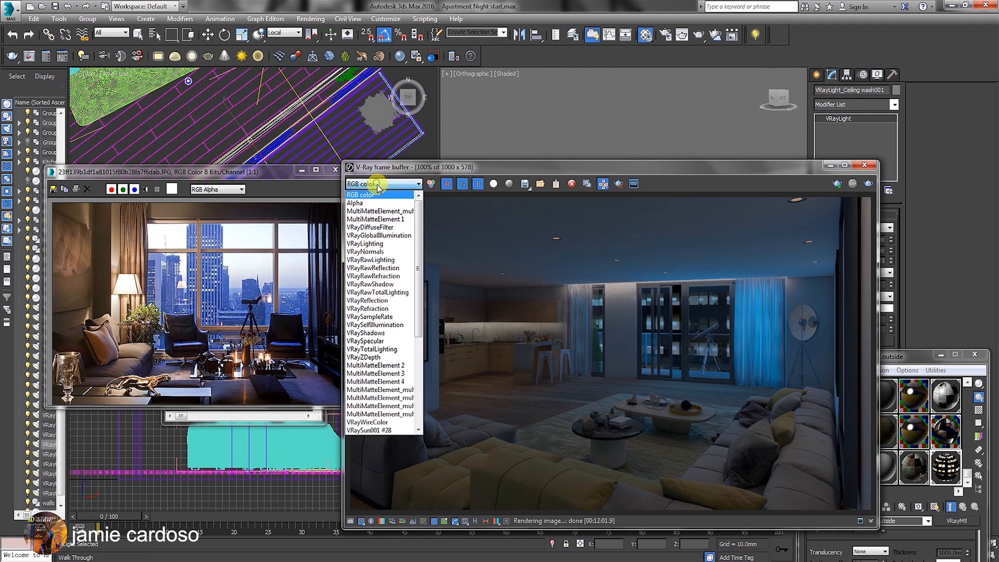
{"action": "scroll", "coordinate": [380, 271], "scroll_direction": "down", "scroll_amount": 6}
{"action": "left_click", "coordinate": [382, 284]}
{"action": "left_click", "coordinate": [376, 186]}
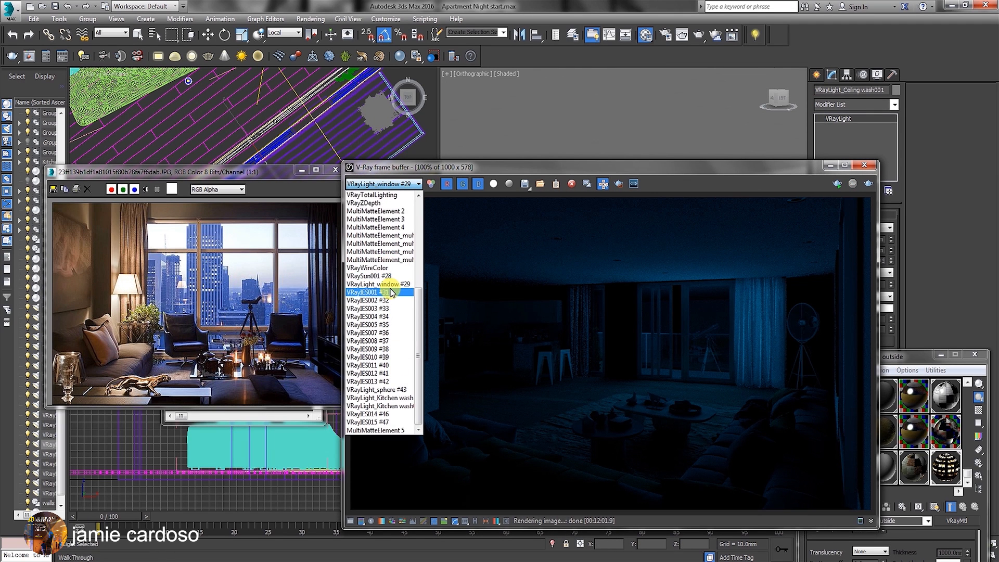
{"action": "scroll", "coordinate": [391, 359], "scroll_direction": "up", "scroll_amount": 3}
{"action": "scroll", "coordinate": [388, 333], "scroll_direction": "up", "scroll_amount": 1}
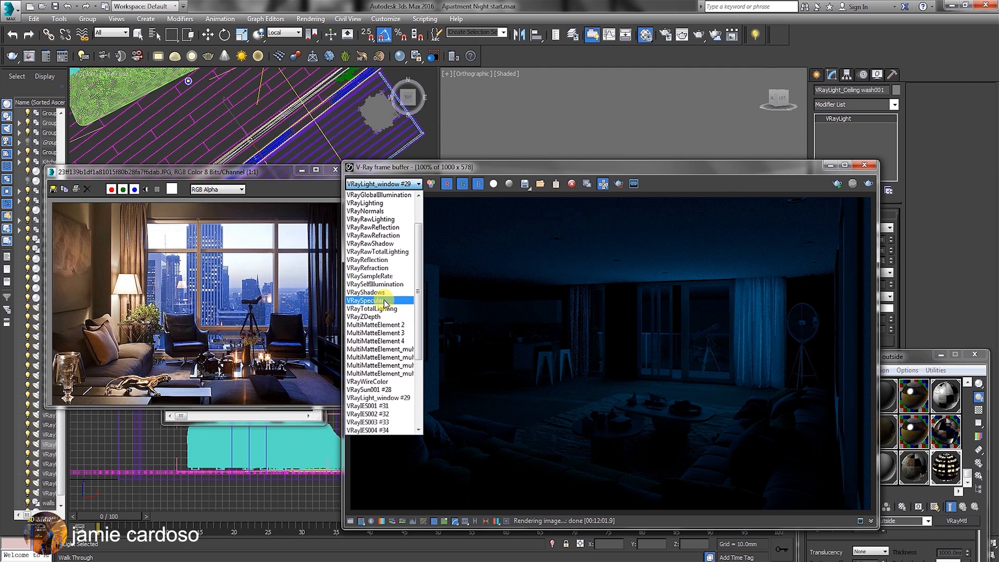
{"action": "left_click", "coordinate": [385, 301]}
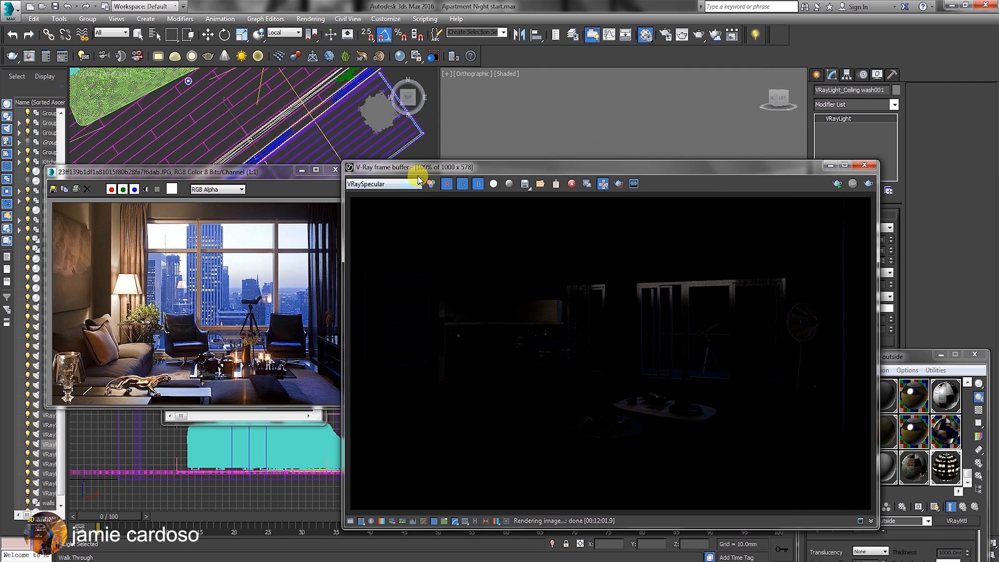
{"action": "left_click", "coordinate": [399, 189]}
{"action": "scroll", "coordinate": [391, 224], "scroll_direction": "up", "scroll_amount": 5}
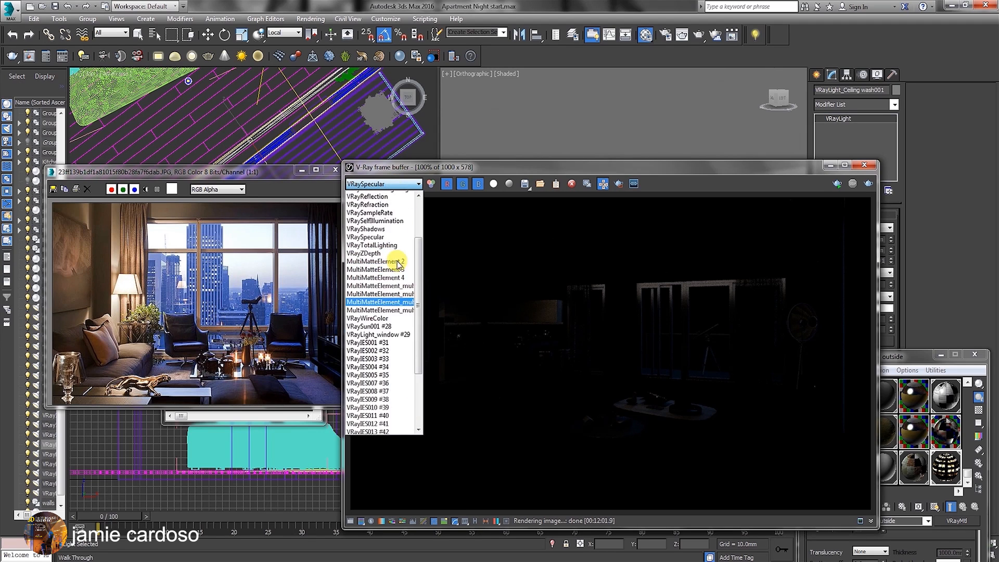
{"action": "left_click", "coordinate": [381, 195]}
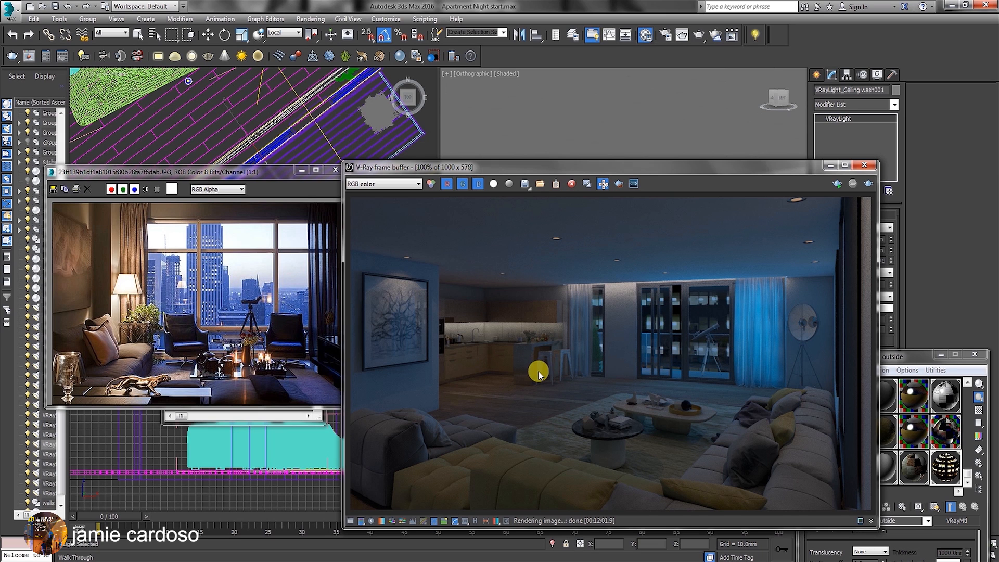
- Delete the old light select render elements from VRaySun001 #28 through VRayIES015 #47 in Render Setup
{"action": "left_click", "coordinate": [662, 33]}
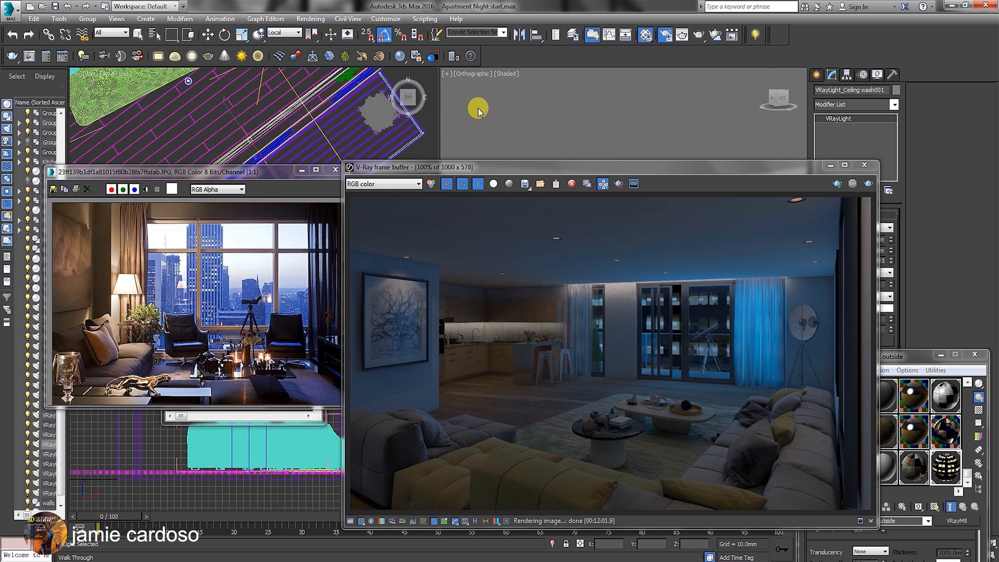
{"action": "key", "text": "F10"}
{"action": "left_click", "coordinate": [316, 181]}
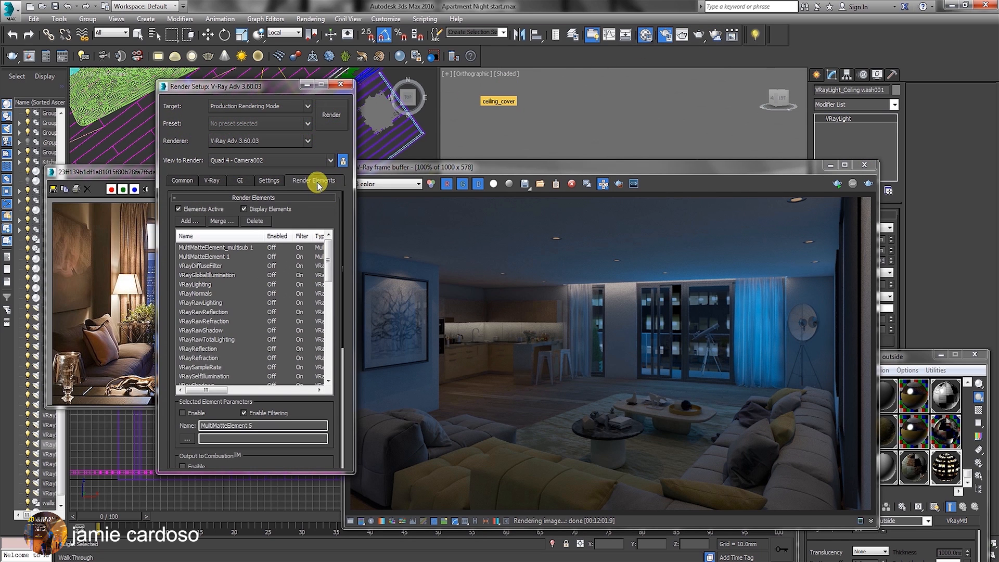
{"action": "left_click_drag", "start_coordinate": [328, 287], "coordinate": [335, 335]}
{"action": "left_click", "coordinate": [204, 286]}
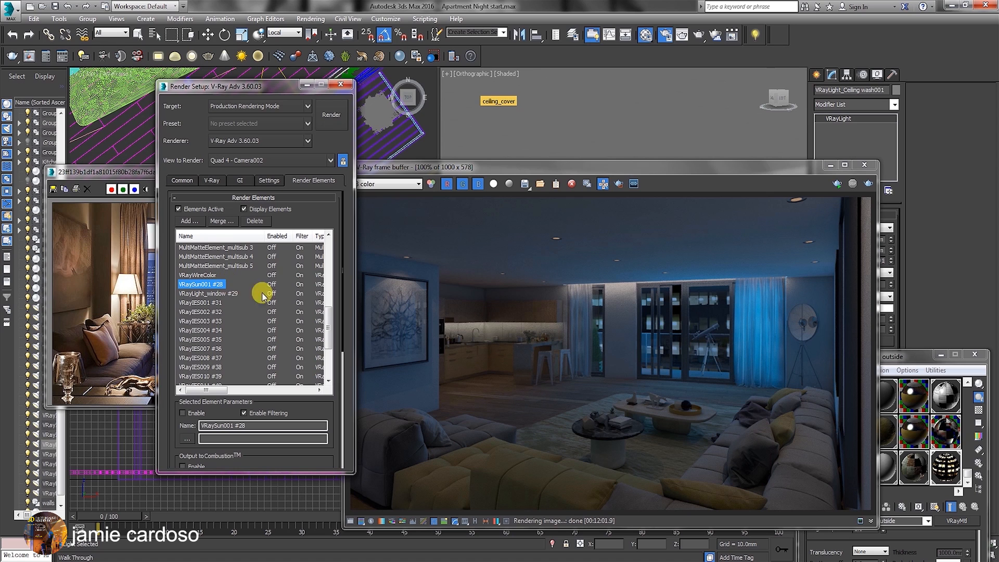
{"action": "left_click_drag", "start_coordinate": [331, 316], "coordinate": [330, 368]}
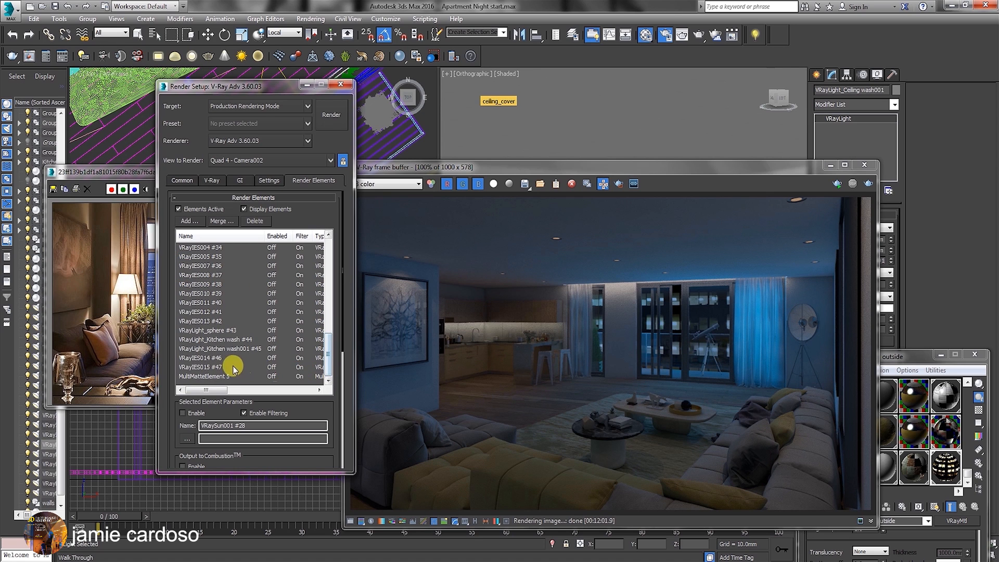
{"action": "left_click", "coordinate": [219, 377], "text": "shift"}
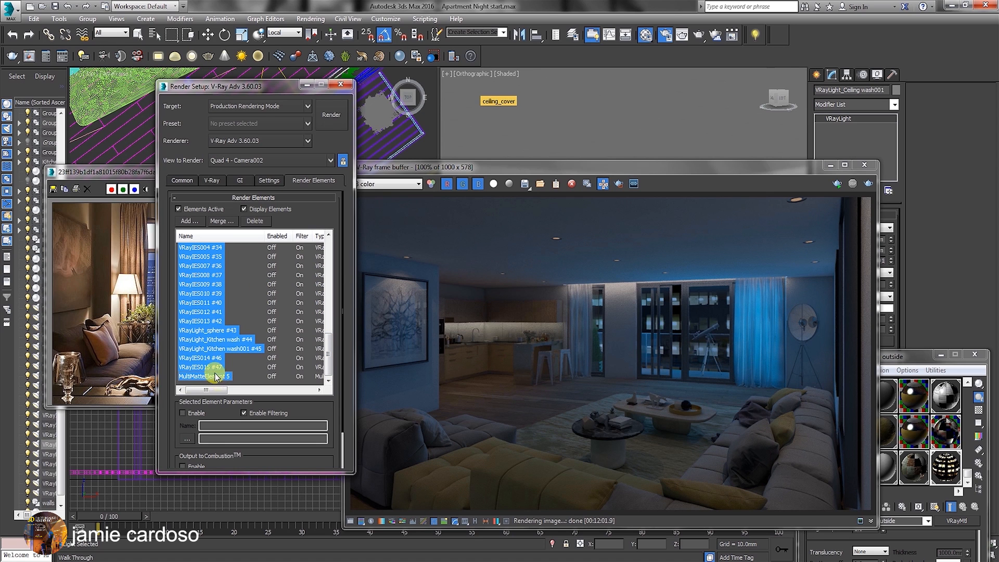
{"action": "scroll", "coordinate": [218, 330], "scroll_direction": "up", "scroll_amount": 2}
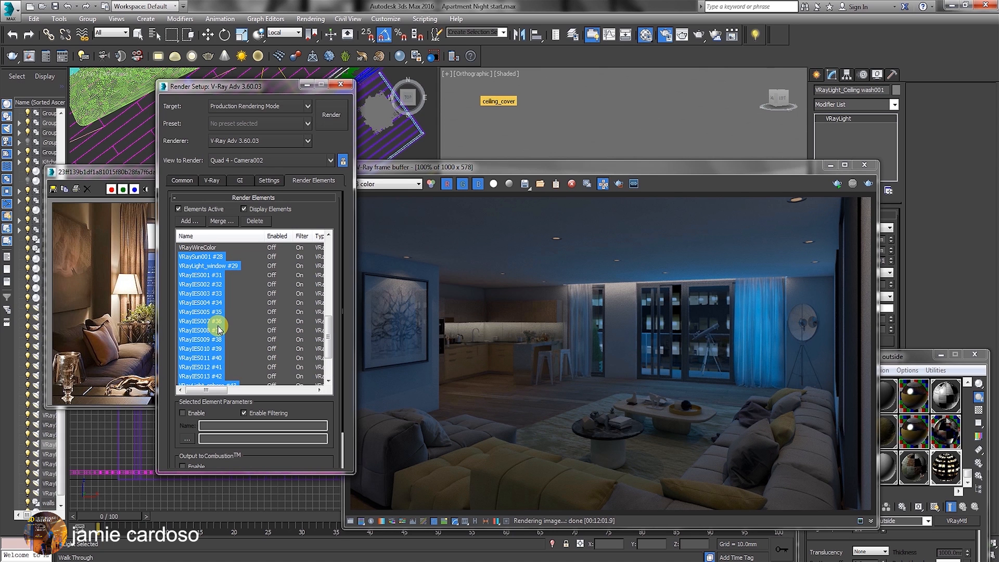
{"action": "left_click", "coordinate": [254, 221]}
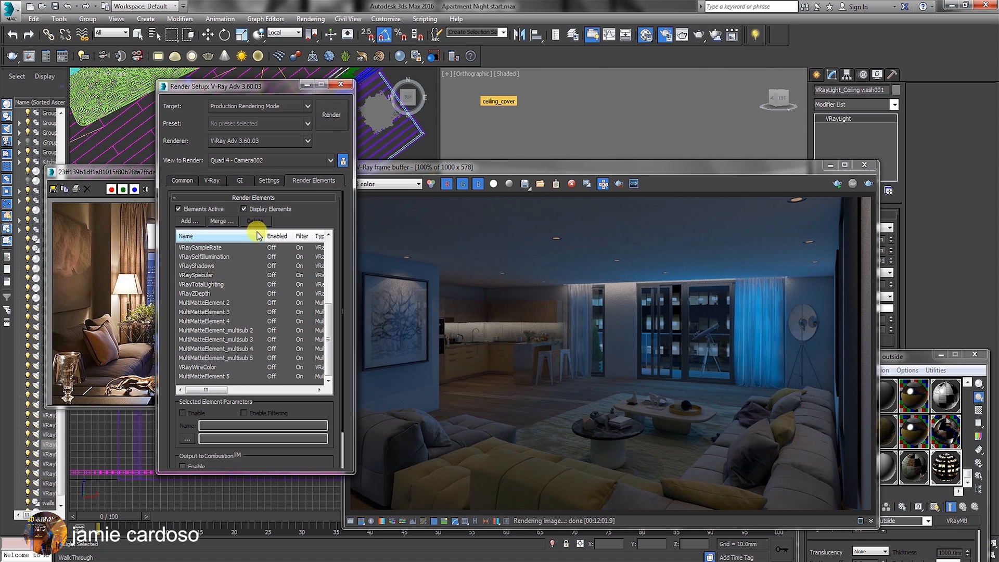
- Generate numbered VRayLightSelect render elements for all lights in the scene with the auto RE VrayLightSelect script, and close it
{"action": "mouse_move", "coordinate": [596, 165]}
{"action": "left_mouse_down"}
{"action": "mouse_move", "coordinate": [582, 213]}
{"action": "mouse_move", "coordinate": [606, 177]}
{"action": "left_mouse_up"}
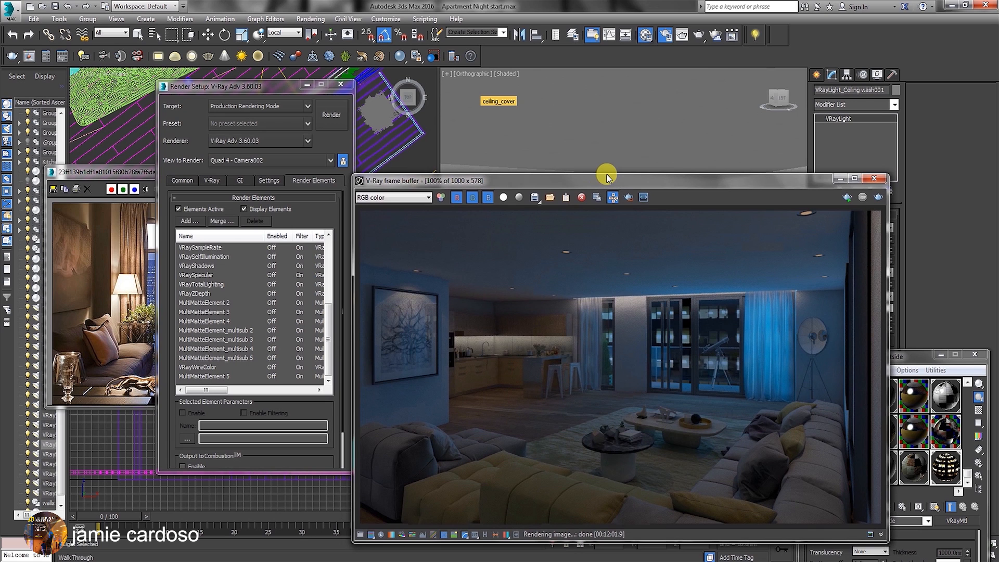
{"action": "left_click", "coordinate": [756, 35]}
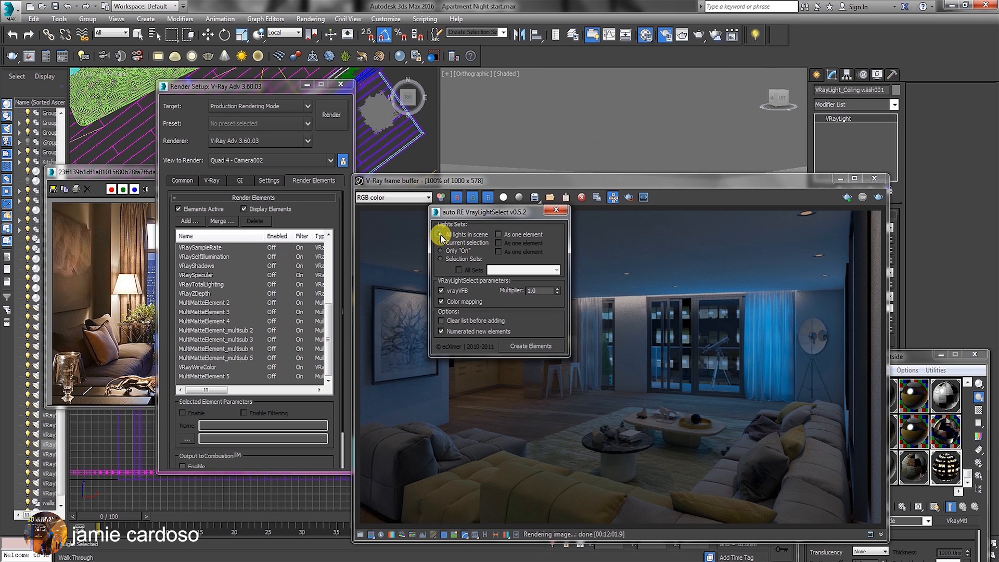
{"action": "left_click", "coordinate": [531, 347]}
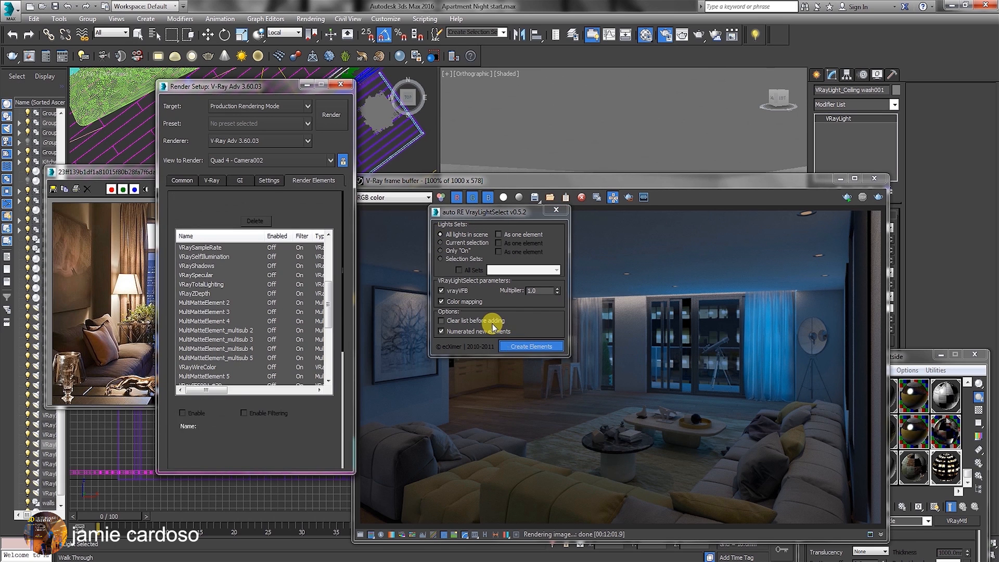
{"action": "left_click", "coordinate": [408, 197]}
{"action": "left_click", "coordinate": [559, 340]}
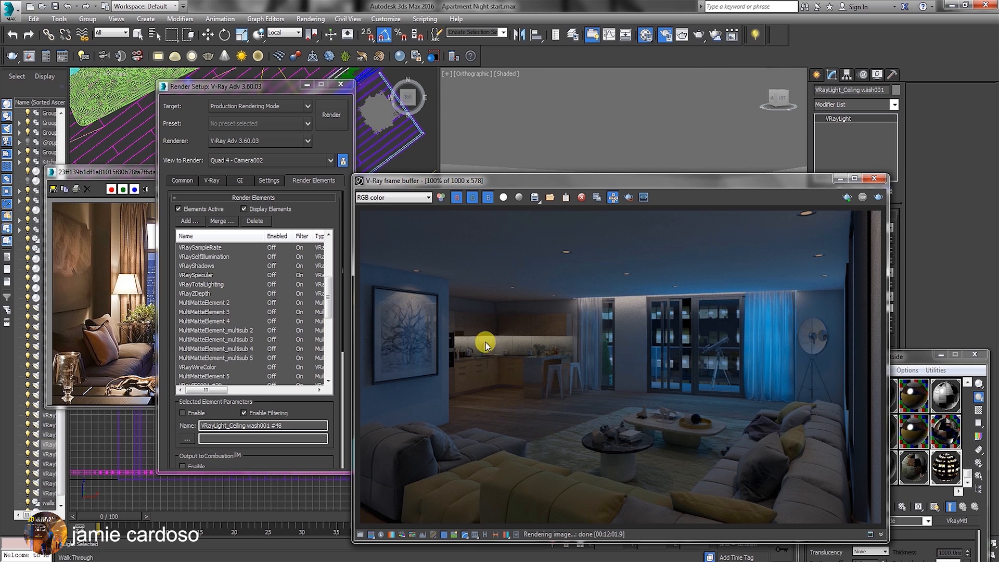
- Review the updated render elements list, select VRayRawRefraction, minimize Render Setup and activate the Move tool
{"action": "left_click_drag", "start_coordinate": [444, 180], "coordinate": [473, 136]}
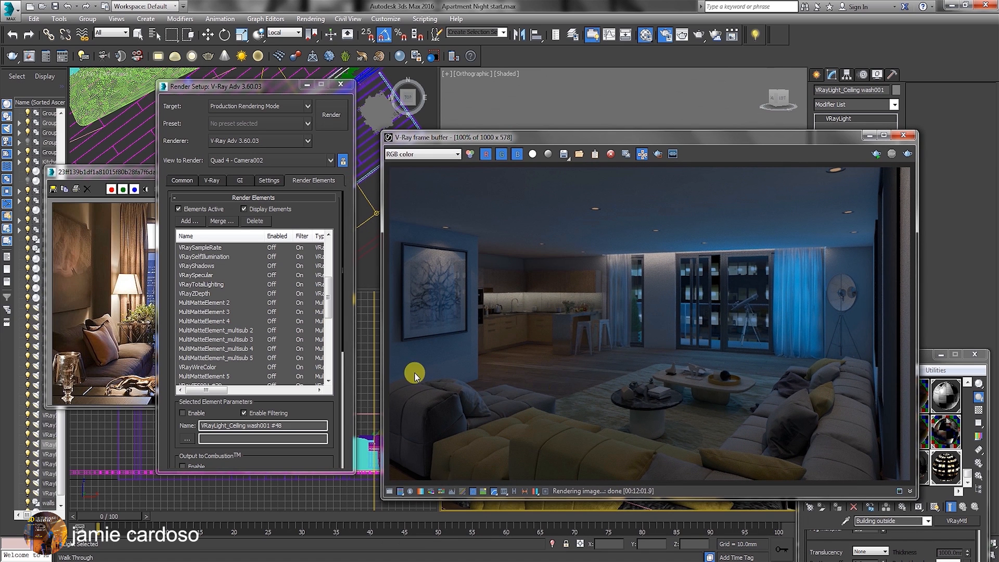
{"action": "left_click_drag", "start_coordinate": [330, 290], "coordinate": [330, 261]}
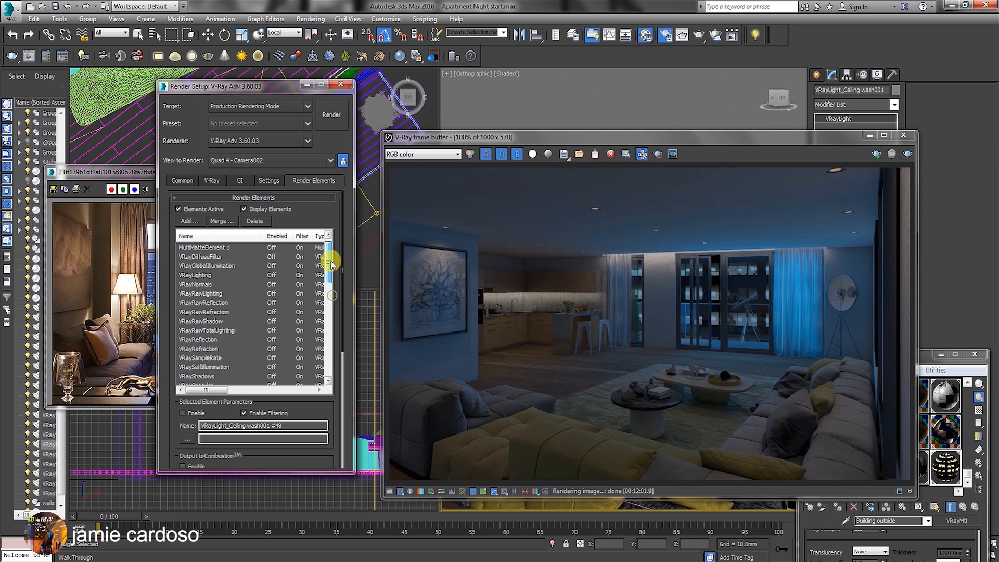
{"action": "left_click", "coordinate": [192, 312]}
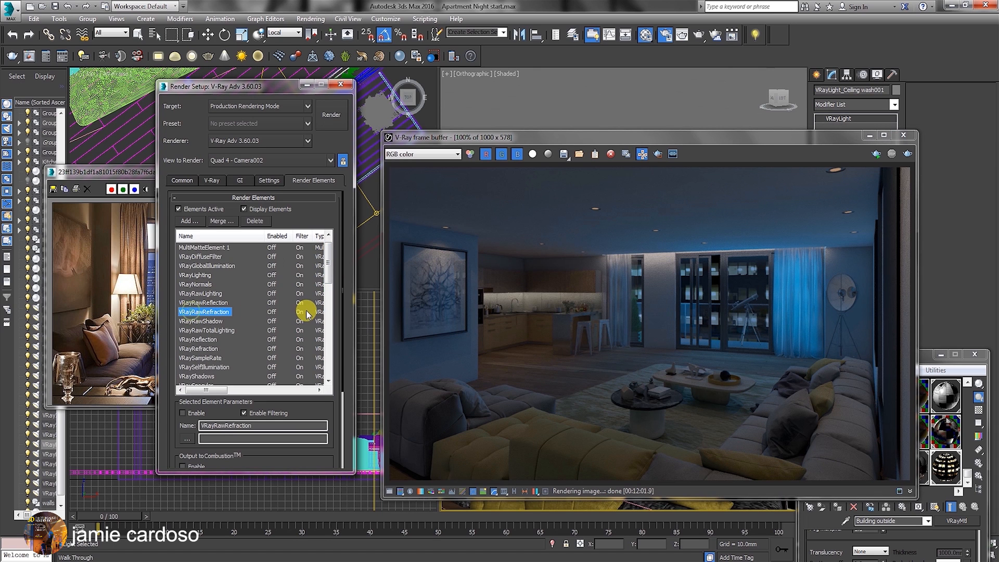
{"action": "left_click", "coordinate": [306, 85]}
{"action": "left_click", "coordinate": [208, 35]}
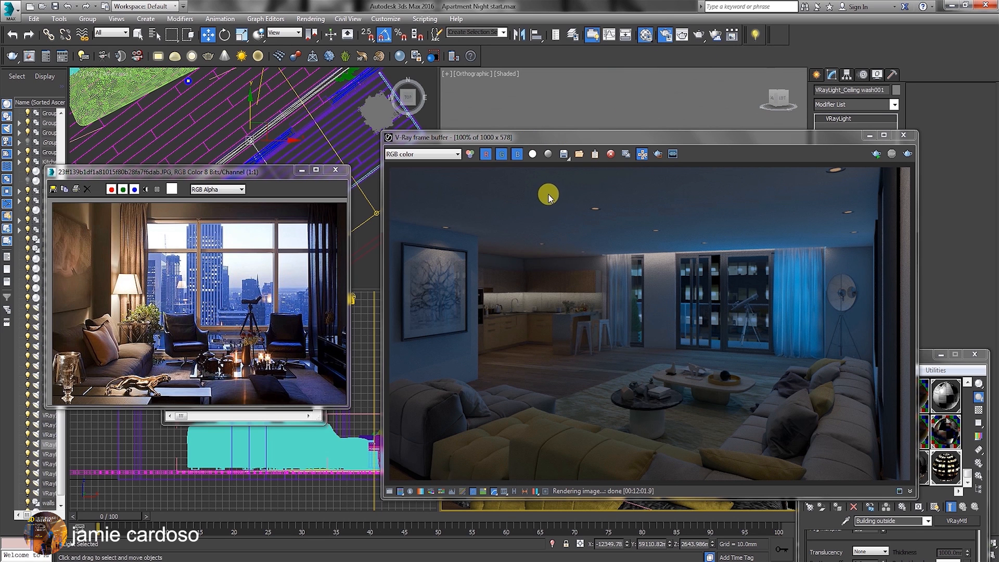
- Set the render output size to 4500 x 2600 in Render Setup with the image aspect unlocked, and lock the aspect again
{"action": "key", "text": "F10"}
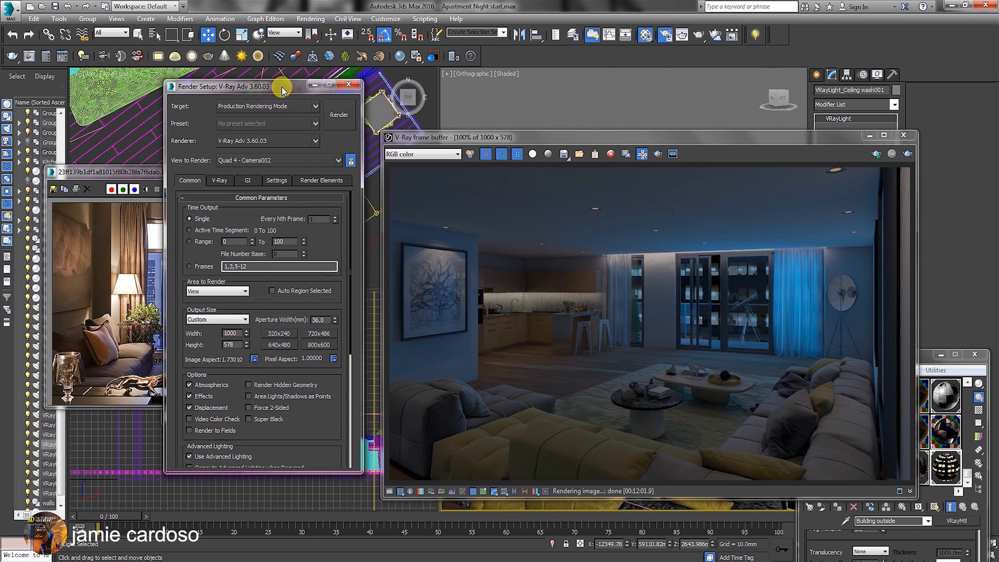
{"action": "left_click_drag", "start_coordinate": [230, 87], "coordinate": [573, 73]}
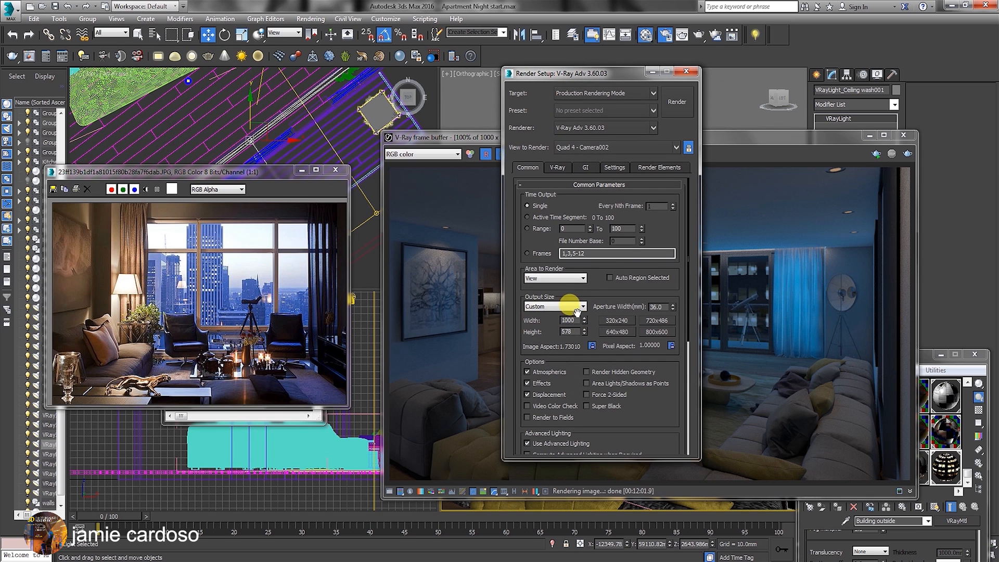
{"action": "double_click", "coordinate": [569, 320]}
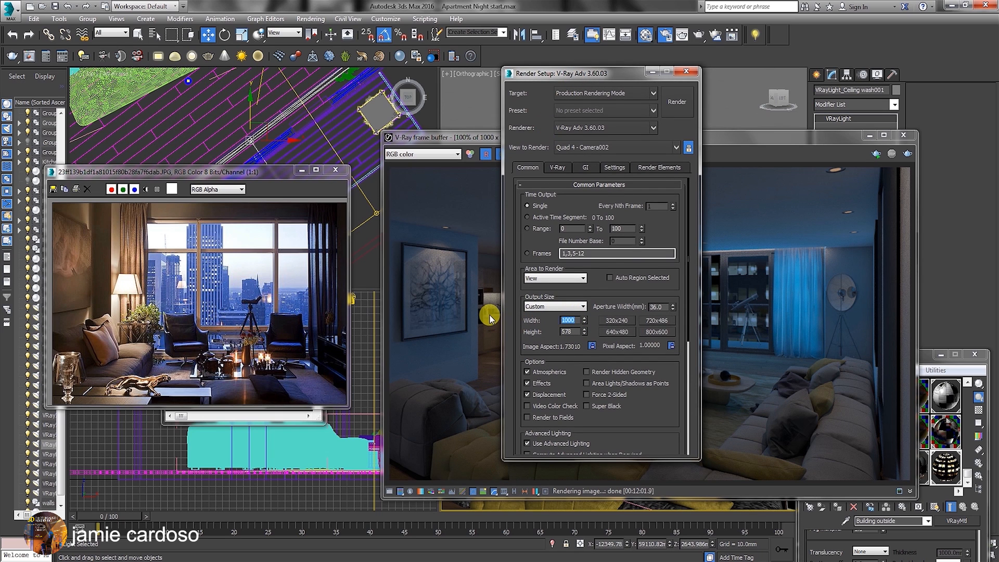
{"action": "type", "text": "45"}
{"action": "double_click", "coordinate": [567, 320]}
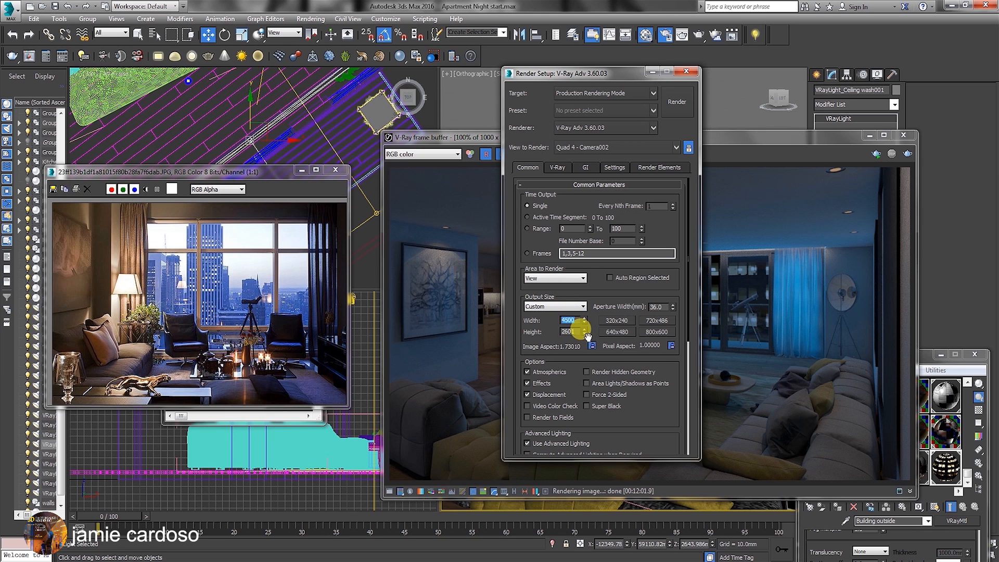
{"action": "left_click", "coordinate": [591, 346]}
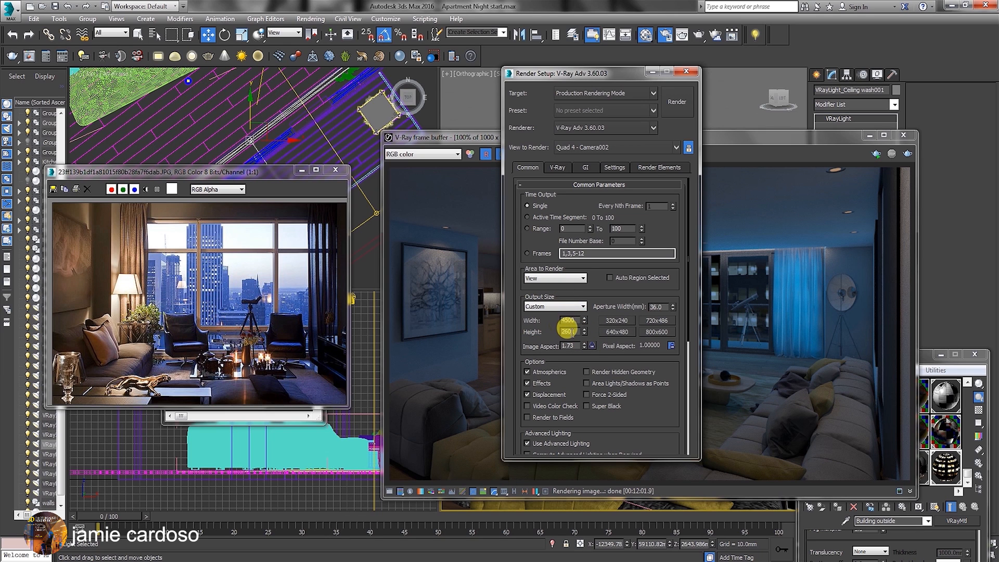
{"action": "type", "text": "0"}
{"action": "key", "text": "Return"}
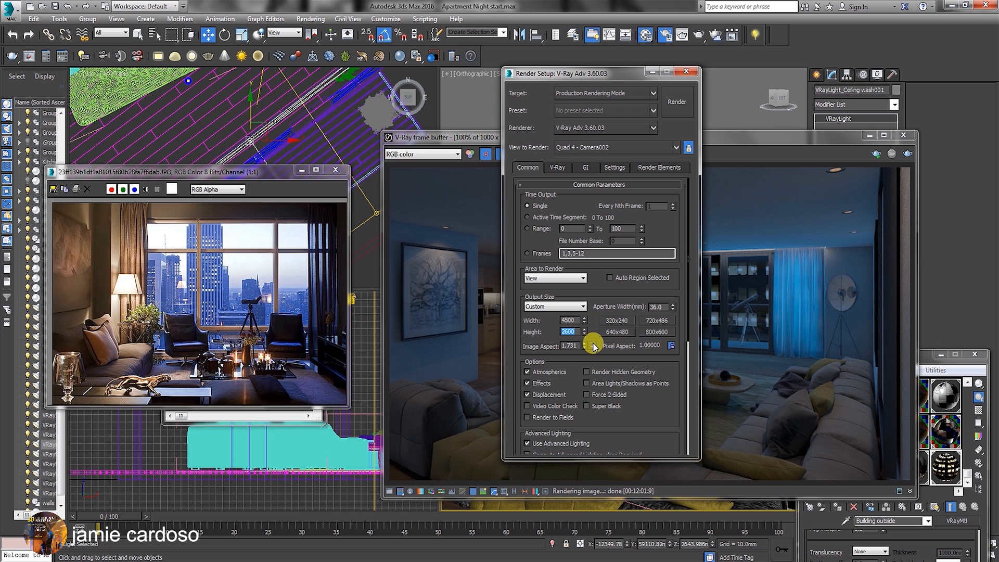
{"action": "left_click", "coordinate": [592, 346]}
- Set the bucket image sampler to min subdivs 4, max subdivs 100 and noise threshold 0.003
{"action": "left_click", "coordinate": [557, 167]}
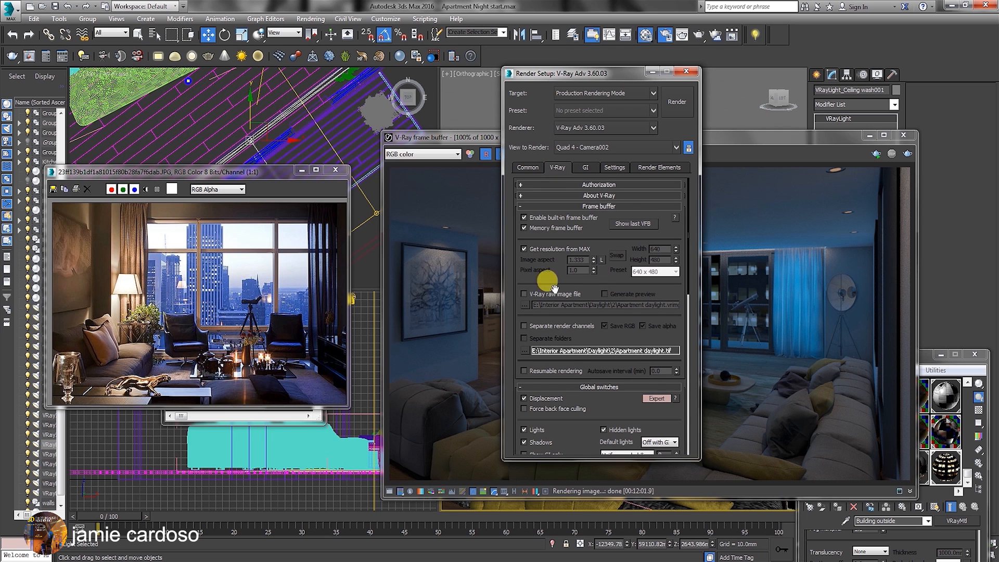
{"action": "left_click_drag", "start_coordinate": [626, 415], "coordinate": [608, 100]}
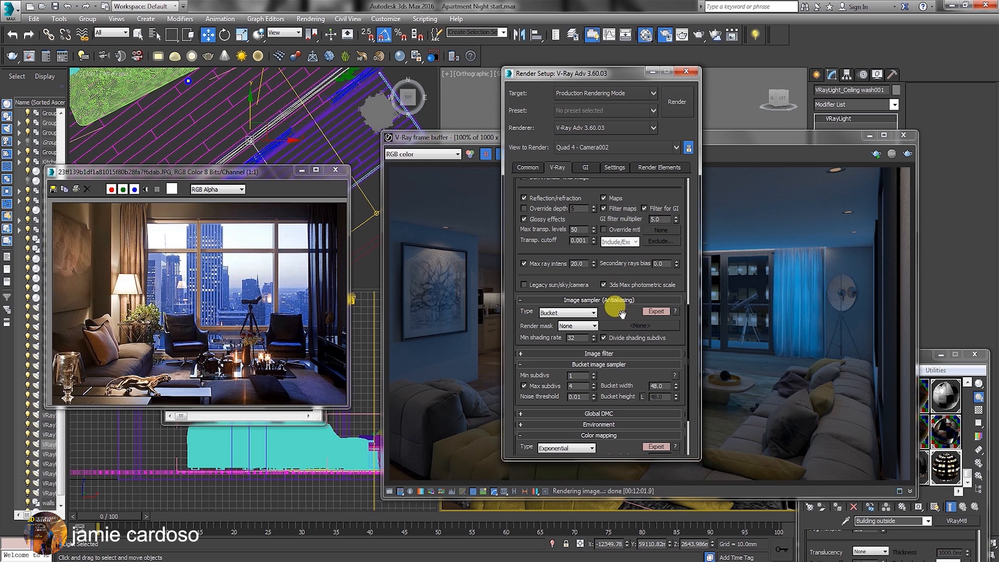
{"action": "left_click_drag", "start_coordinate": [620, 308], "coordinate": [606, 229]}
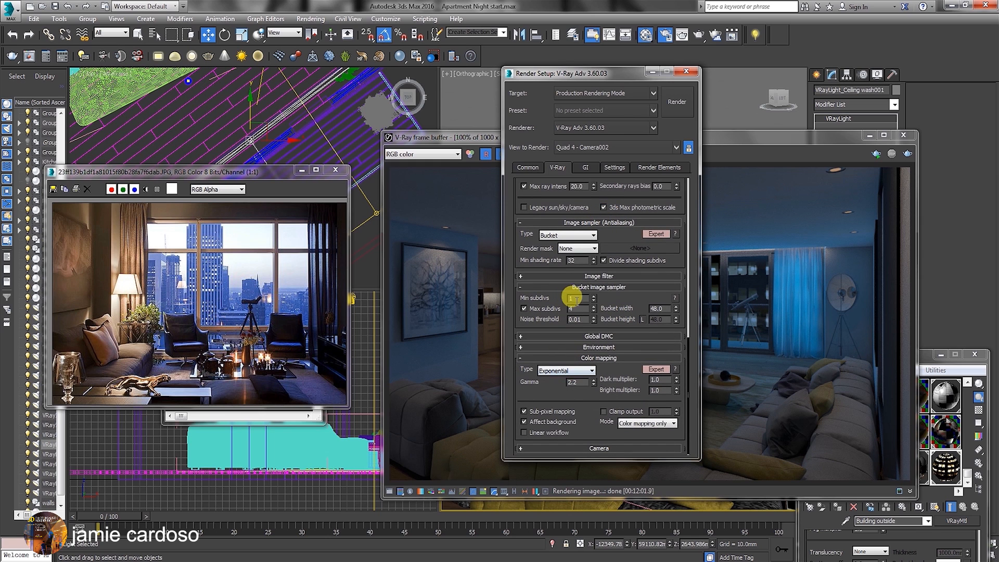
{"action": "double_click", "coordinate": [575, 298]}
{"action": "key", "text": "Tab"}
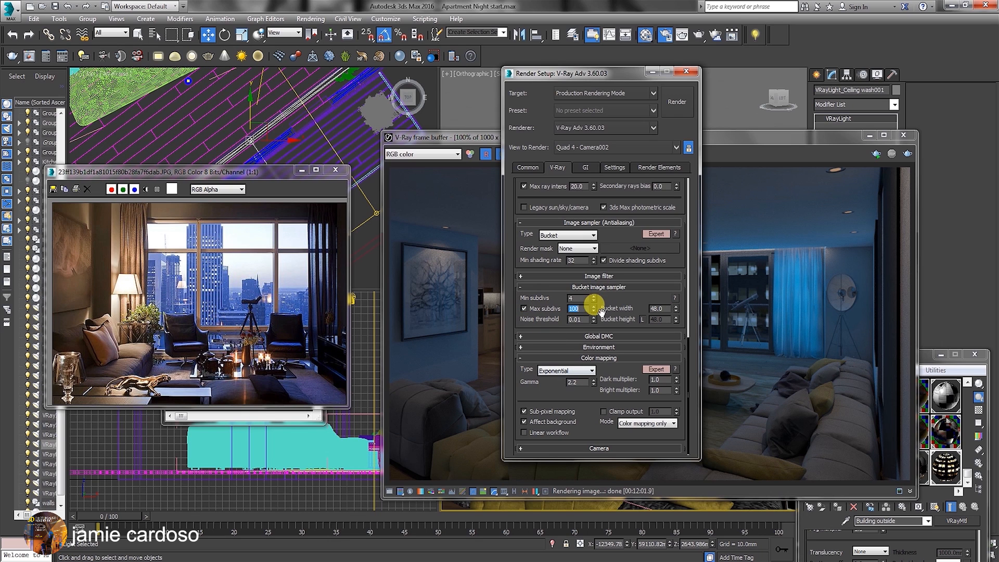
{"action": "left_click", "coordinate": [577, 319]}
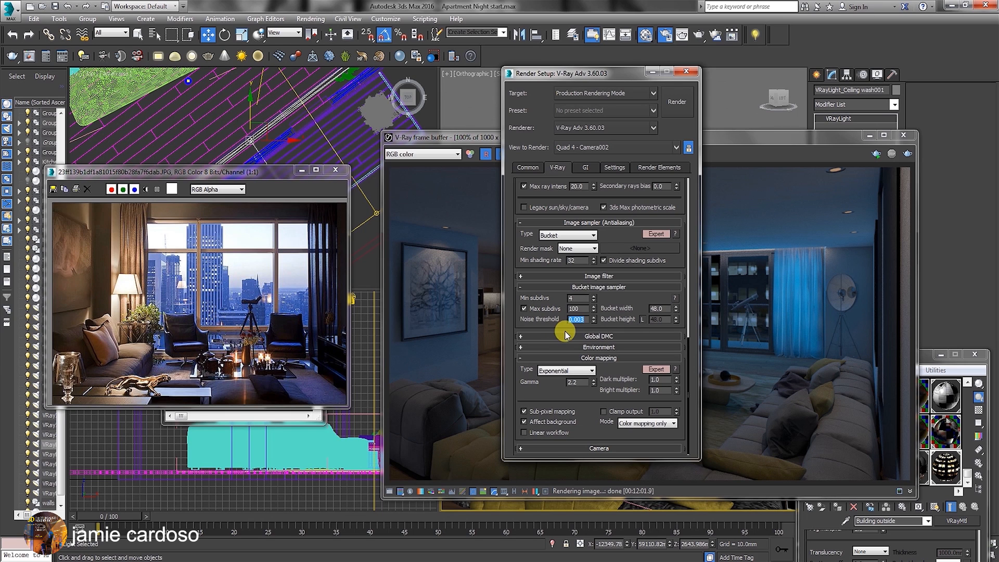
{"action": "left_click", "coordinate": [563, 391]}
- Keep the light evaluation in the global switches on Uniform probabilistic and set its number of lights to 32
{"action": "left_click_drag", "start_coordinate": [563, 391], "coordinate": [576, 469]}
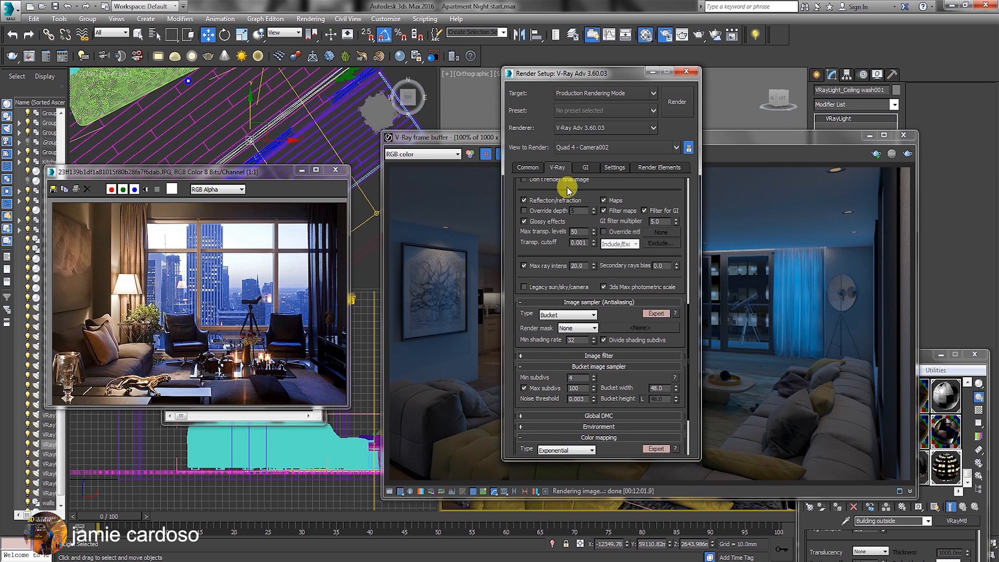
{"action": "left_click_drag", "start_coordinate": [605, 189], "coordinate": [606, 358]}
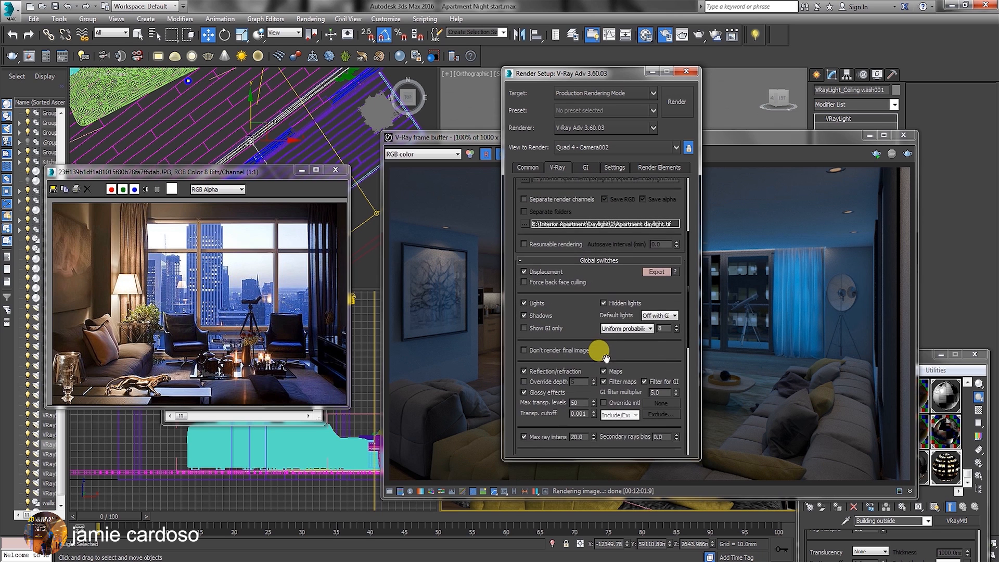
{"action": "left_click", "coordinate": [627, 329]}
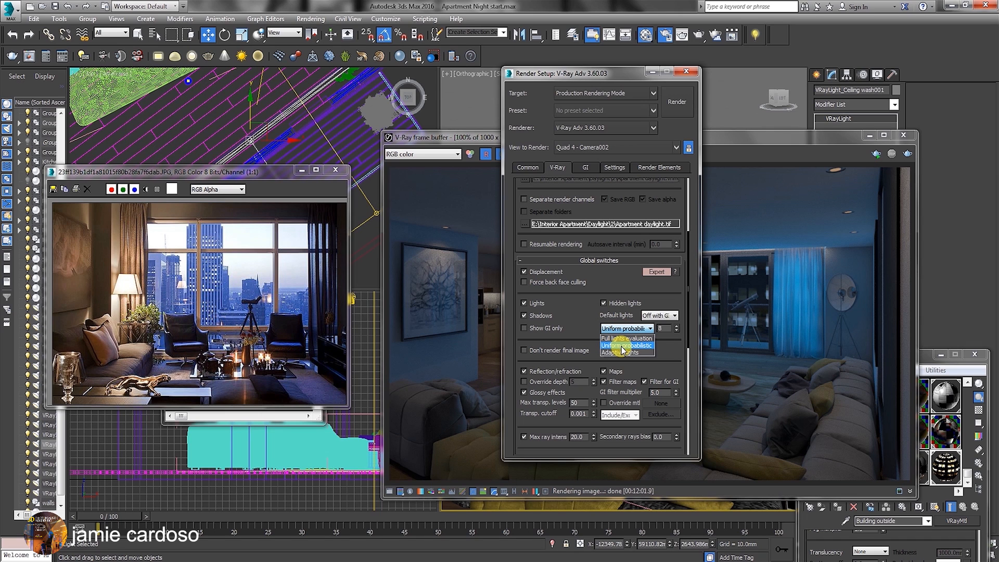
{"action": "left_click", "coordinate": [622, 345]}
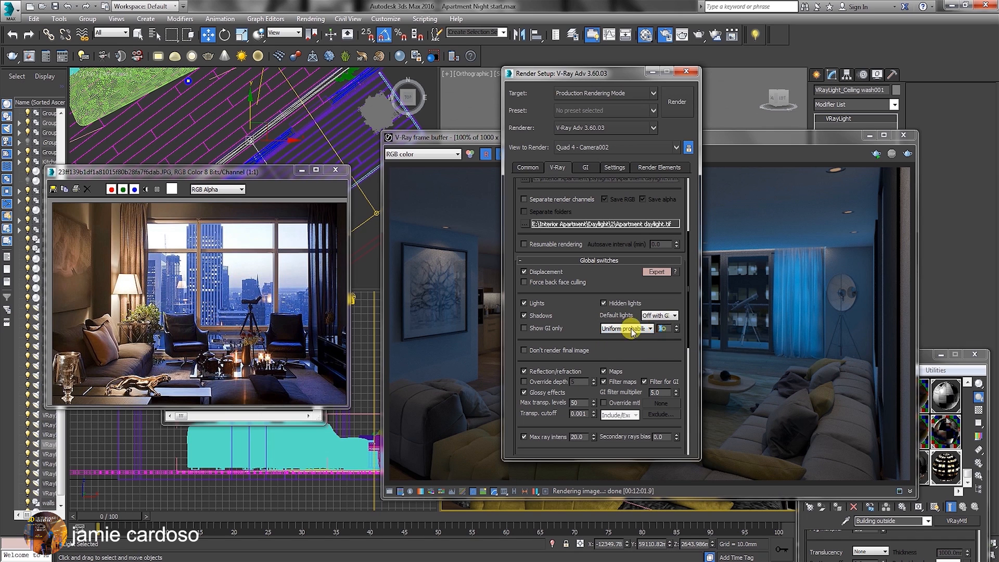
{"action": "type", "text": "32"}
{"action": "key", "text": "Return"}
{"action": "scroll", "coordinate": [668, 307], "scroll_direction": "down", "scroll_amount": 2}
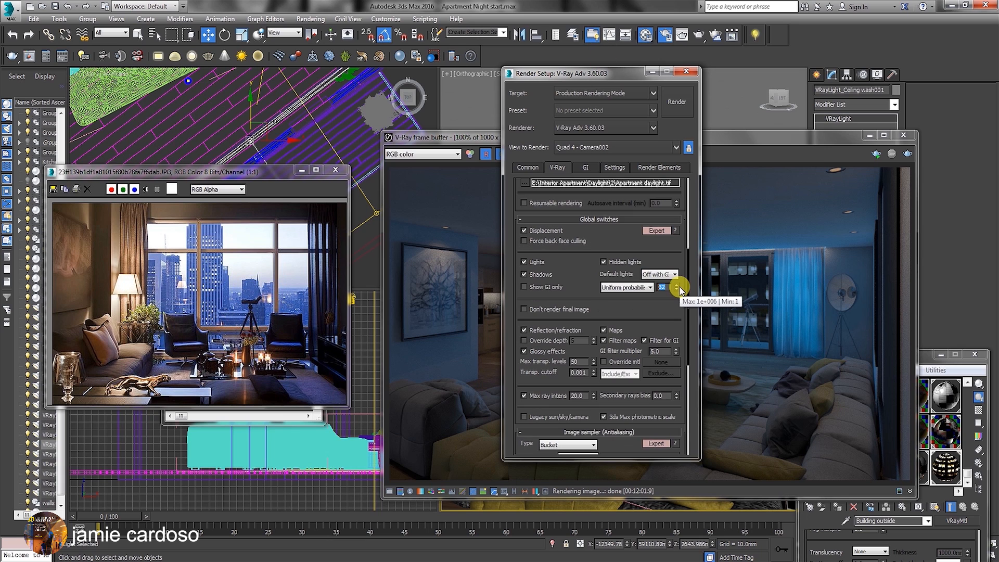
- Set the GI ambient occlusion subdivs to 24 and the irradiance map preset to Medium
{"action": "left_click", "coordinate": [585, 167]}
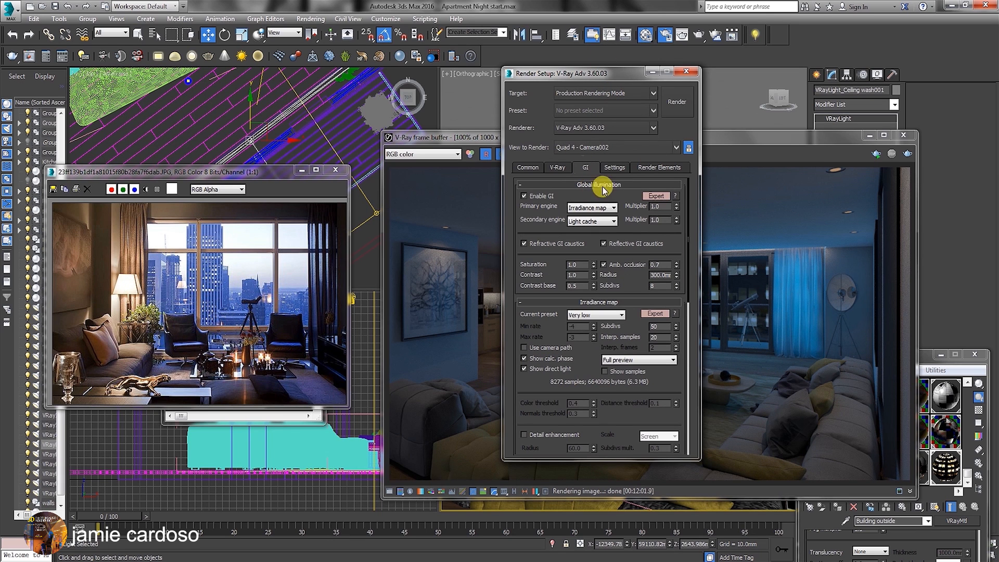
{"action": "double_click", "coordinate": [657, 285]}
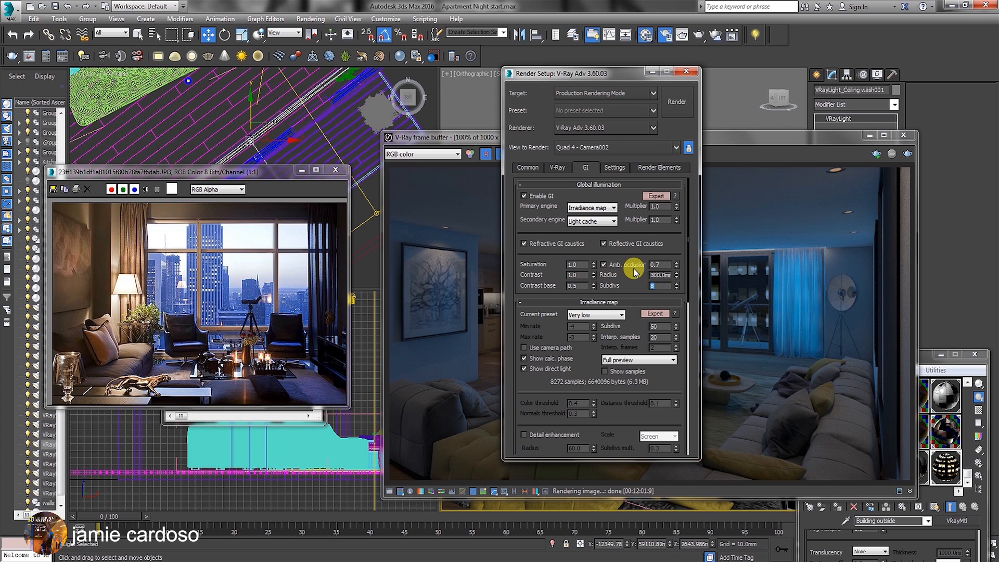
{"action": "type", "text": "24"}
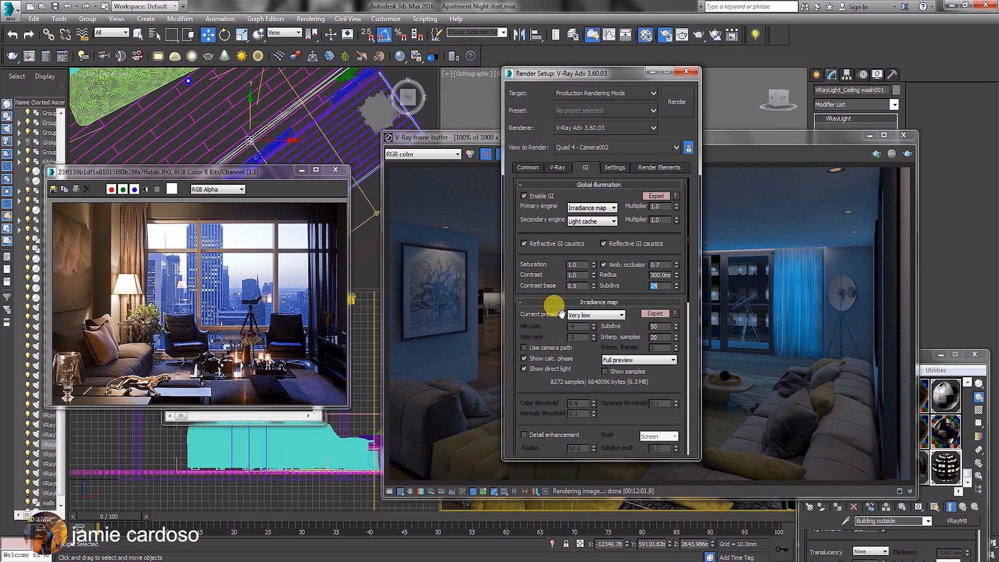
{"action": "left_click", "coordinate": [582, 317]}
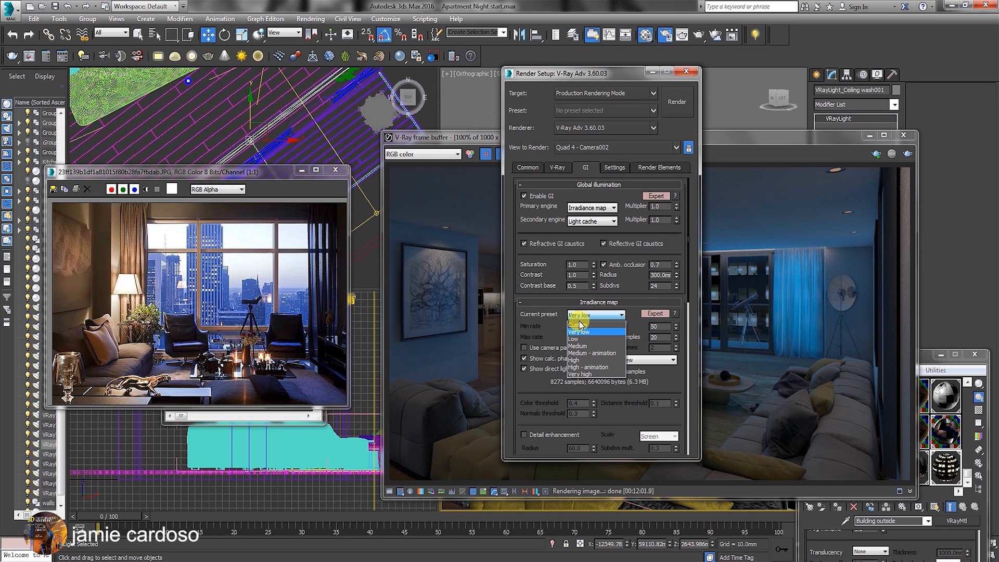
{"action": "left_click", "coordinate": [577, 346]}
- Set the light cache subdivs to 1500
{"action": "left_click_drag", "start_coordinate": [622, 408], "coordinate": [597, 225]}
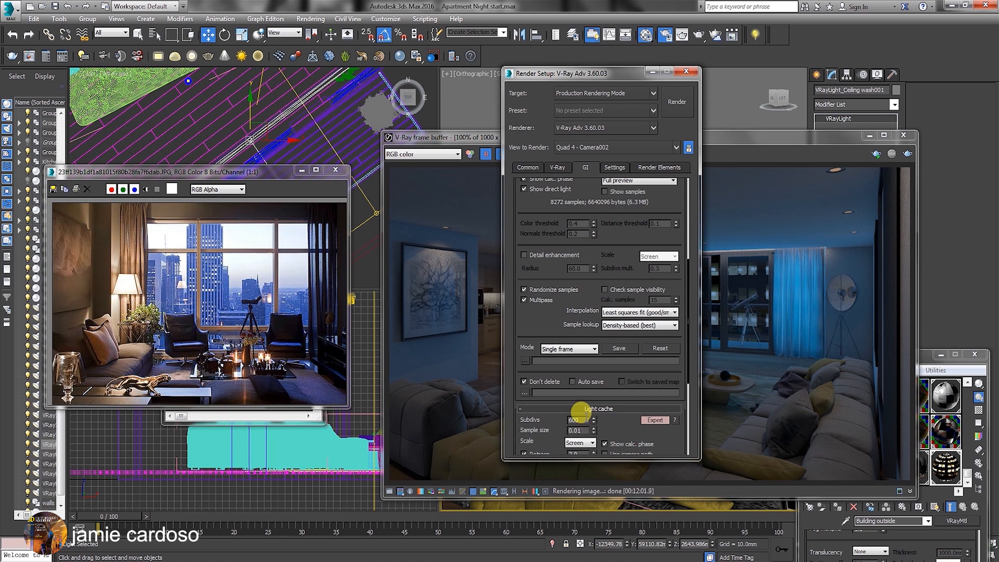
{"action": "left_click_drag", "start_coordinate": [570, 300], "coordinate": [560, 147]}
{"action": "left_click_drag", "start_coordinate": [584, 266], "coordinate": [547, 259]}
{"action": "type", "text": "100"}
{"action": "key", "text": "BackSpace"}
{"action": "key", "text": "BackSpace"}
{"action": "type", "text": "500"}
{"action": "key", "text": "Return"}
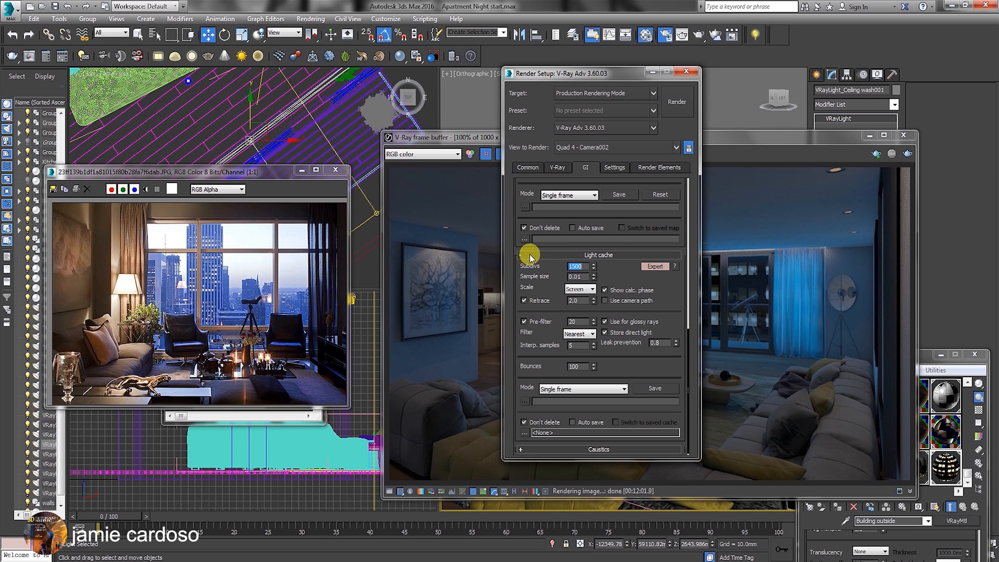
- Review the light cache, system, global illumination, output size and image sampler settings before the final render
{"action": "left_click_drag", "start_coordinate": [629, 260], "coordinate": [627, 259]}
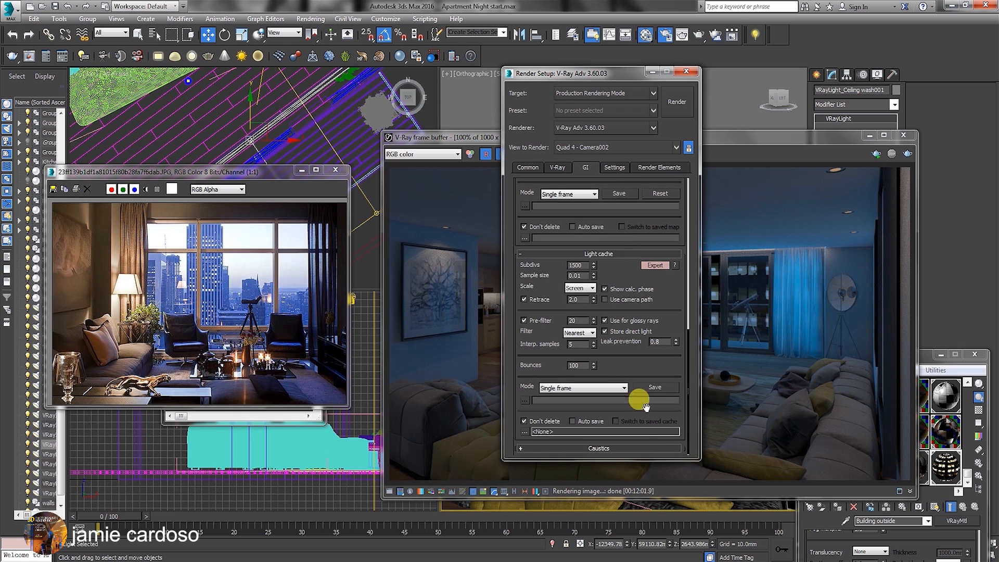
{"action": "left_click_drag", "start_coordinate": [617, 208], "coordinate": [600, 437]}
{"action": "left_click_drag", "start_coordinate": [606, 285], "coordinate": [613, 350]}
{"action": "left_click", "coordinate": [610, 167]}
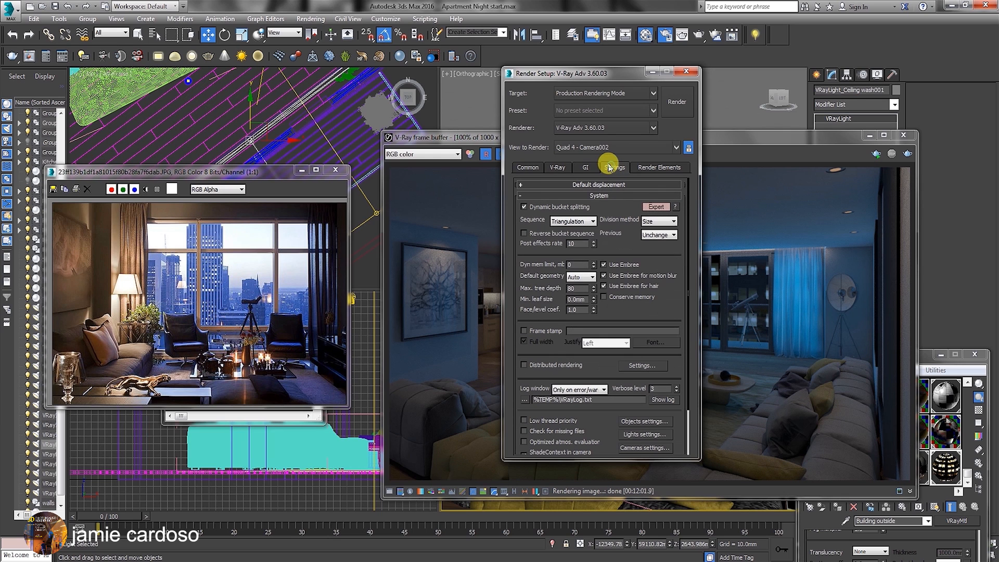
{"action": "left_click", "coordinate": [583, 165]}
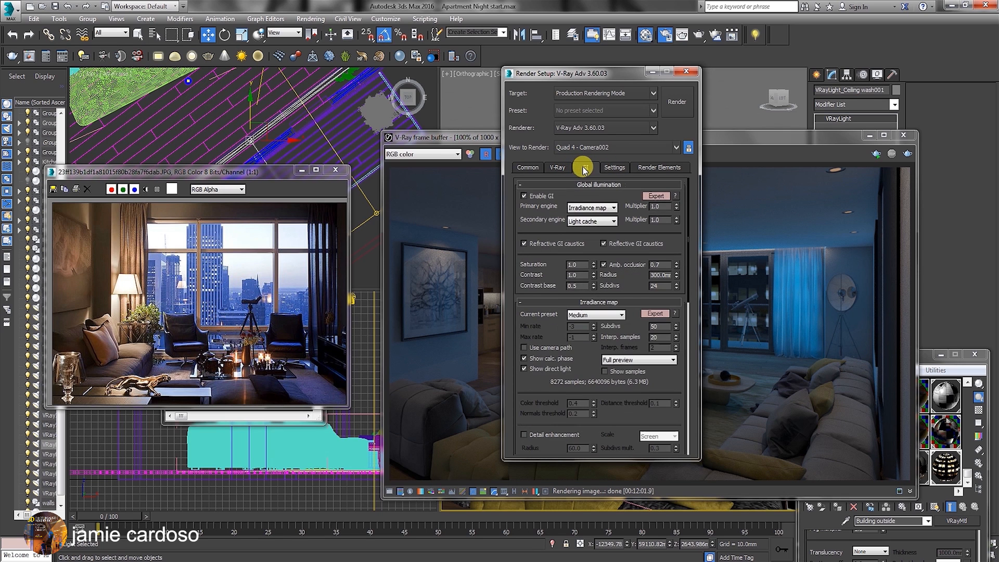
{"action": "left_click", "coordinate": [519, 165]}
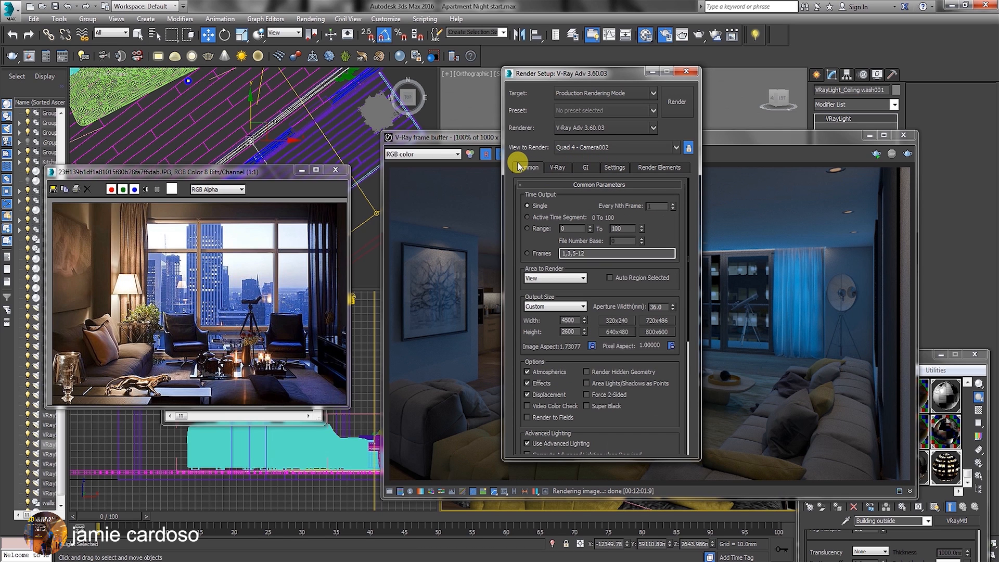
{"action": "left_click", "coordinate": [558, 167]}
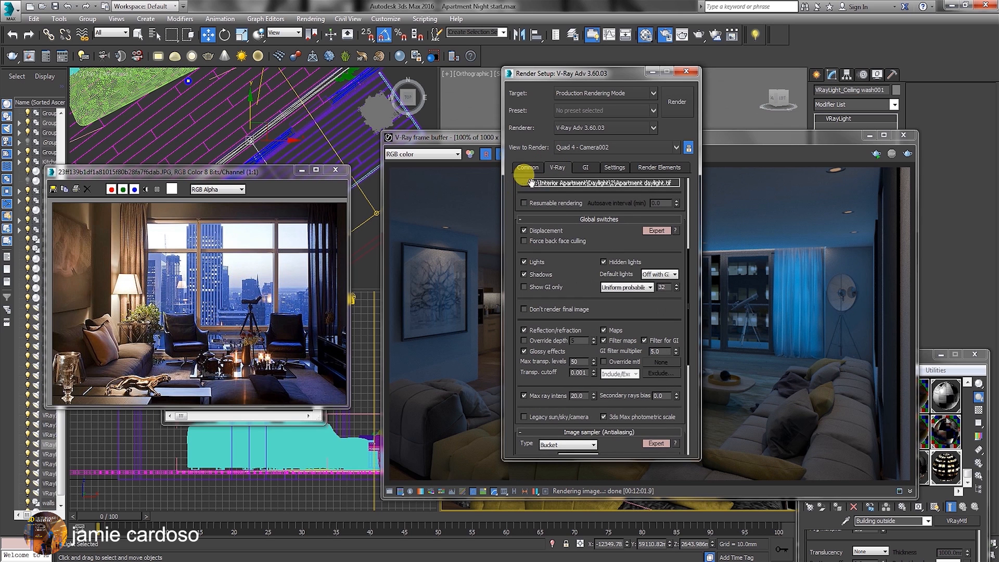
{"action": "scroll", "coordinate": [603, 230], "scroll_direction": "down", "scroll_amount": 5}
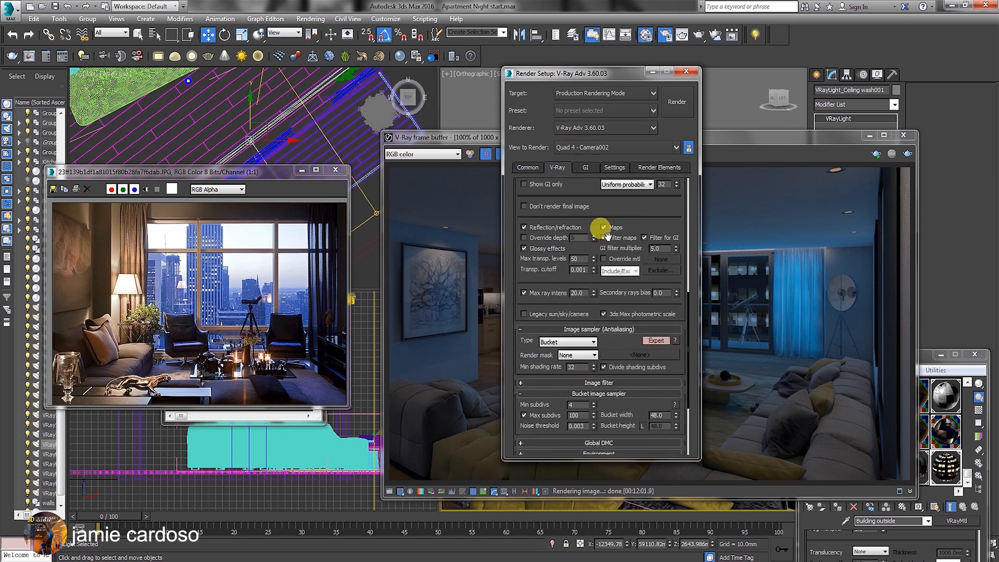
- Enable the V-Ray raw image file output and save it as Apartment night.vrimg in the Night\1 folder
{"action": "scroll", "coordinate": [602, 230], "scroll_direction": "up", "scroll_amount": 7}
{"action": "left_click_drag", "start_coordinate": [620, 80], "coordinate": [497, 66]}
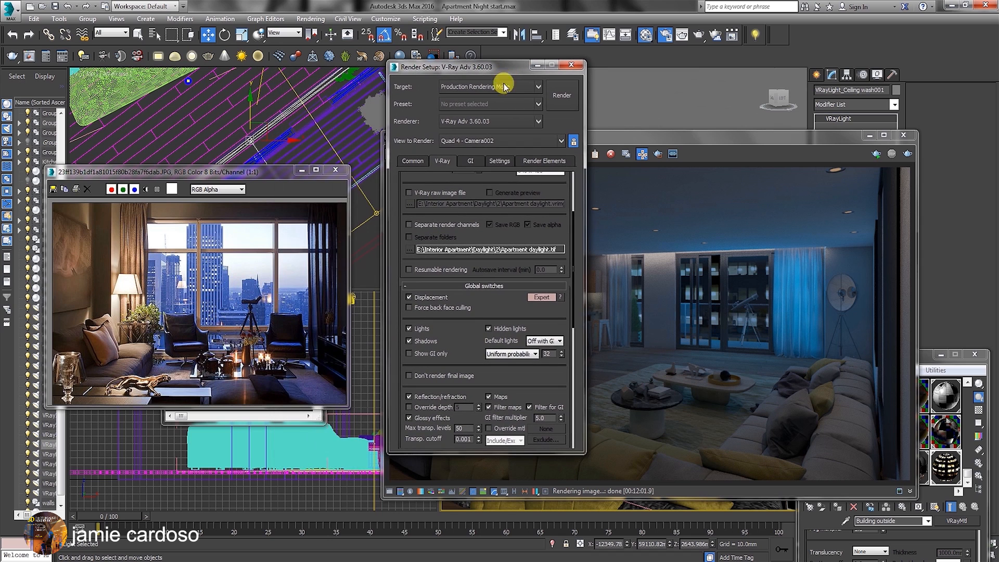
{"action": "left_click", "coordinate": [407, 193]}
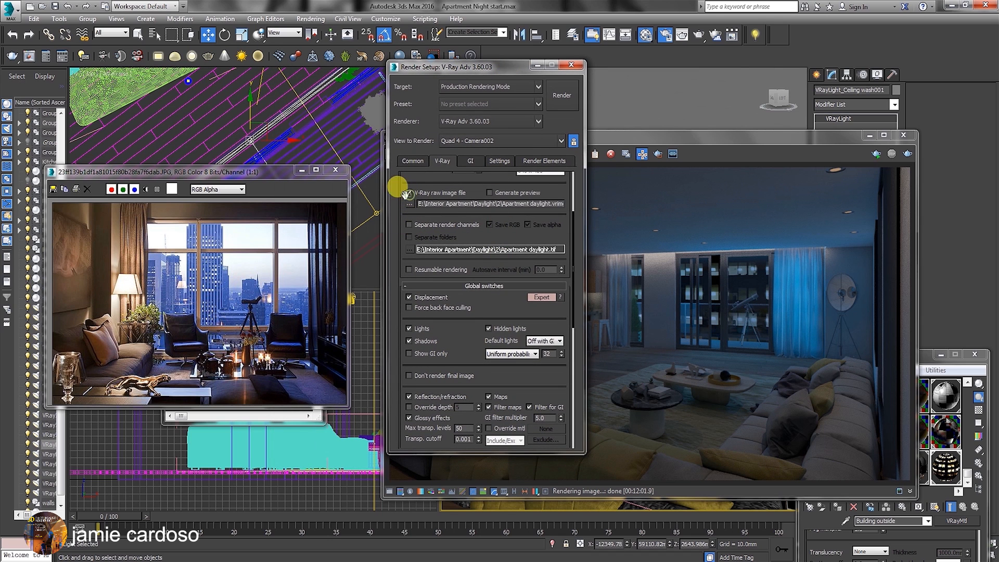
{"action": "left_click", "coordinate": [410, 203]}
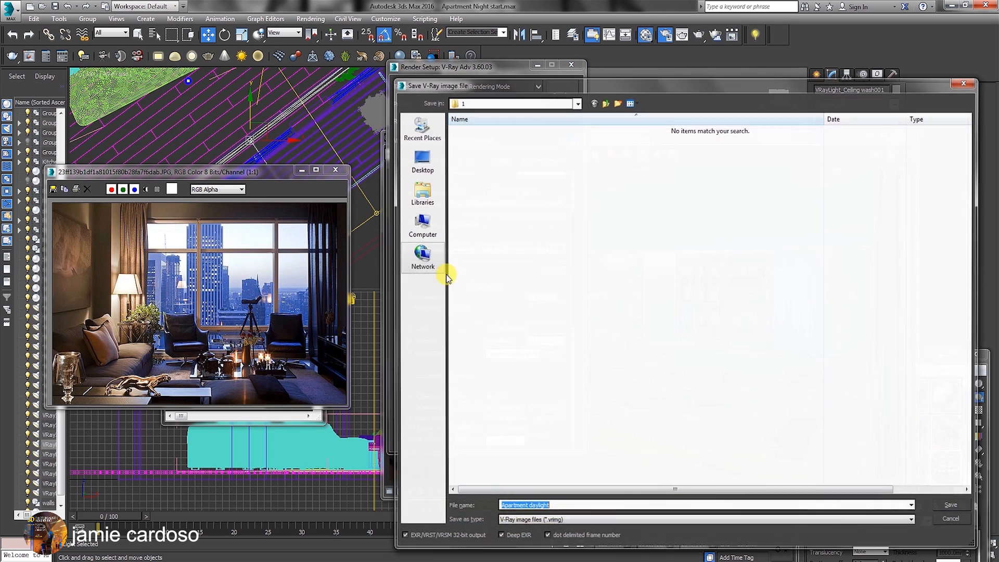
{"action": "double_click", "coordinate": [535, 507]}
{"action": "type", "text": "night"}
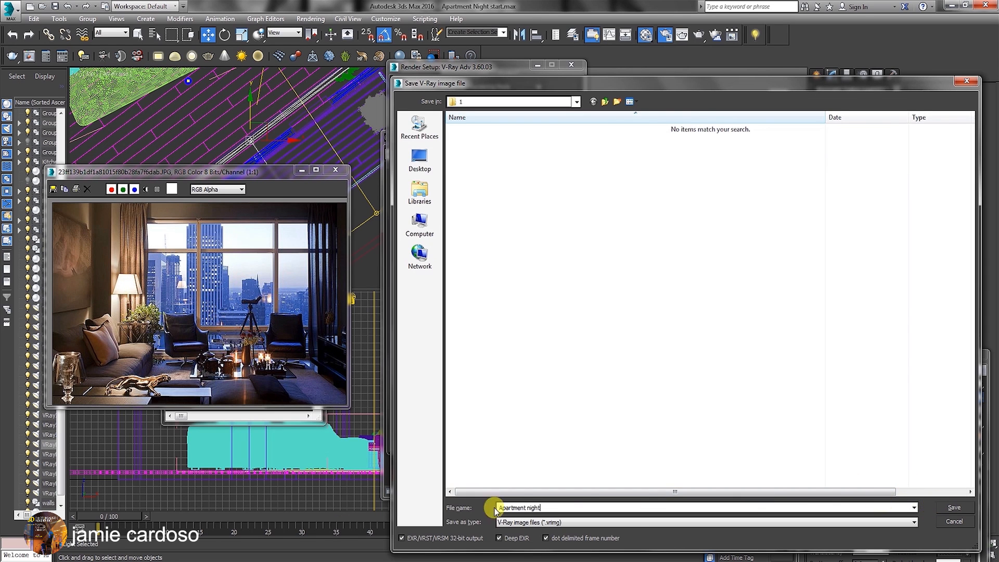
{"action": "left_click", "coordinate": [953, 508]}
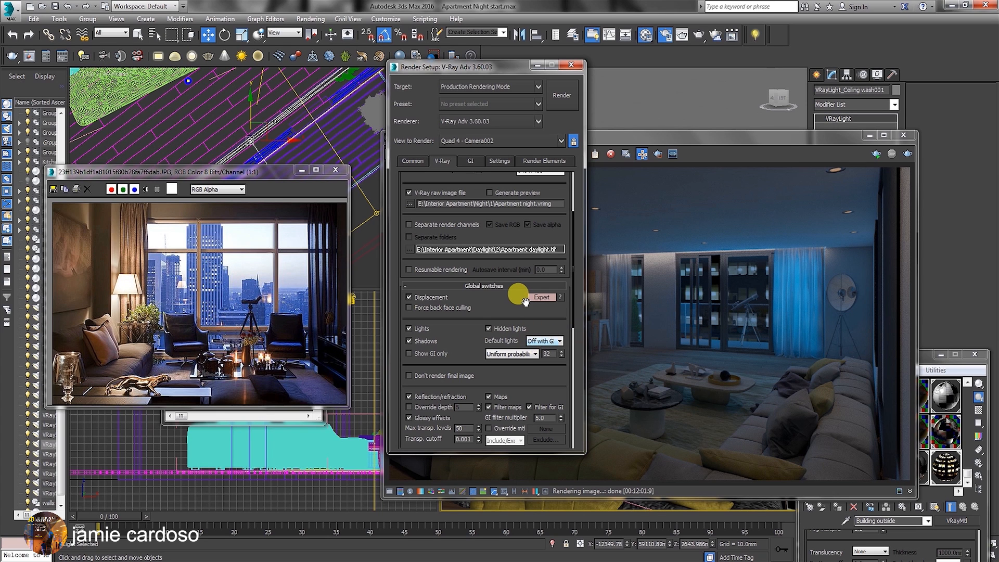
- Enable separate render channels and save them as Apartment night in TIF format in the Night\2 folder
{"action": "left_click_drag", "start_coordinate": [525, 302], "coordinate": [527, 374]}
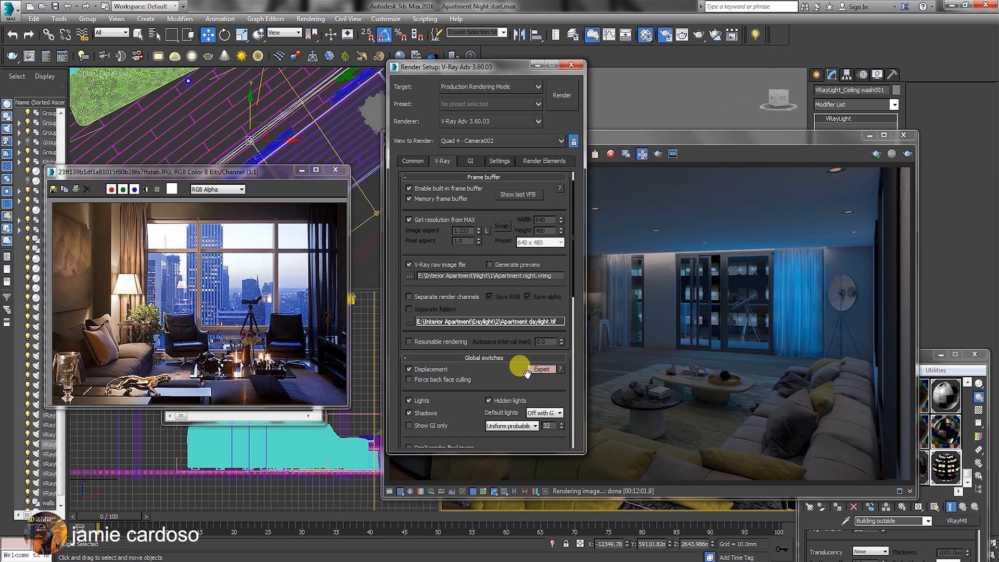
{"action": "left_click", "coordinate": [409, 296]}
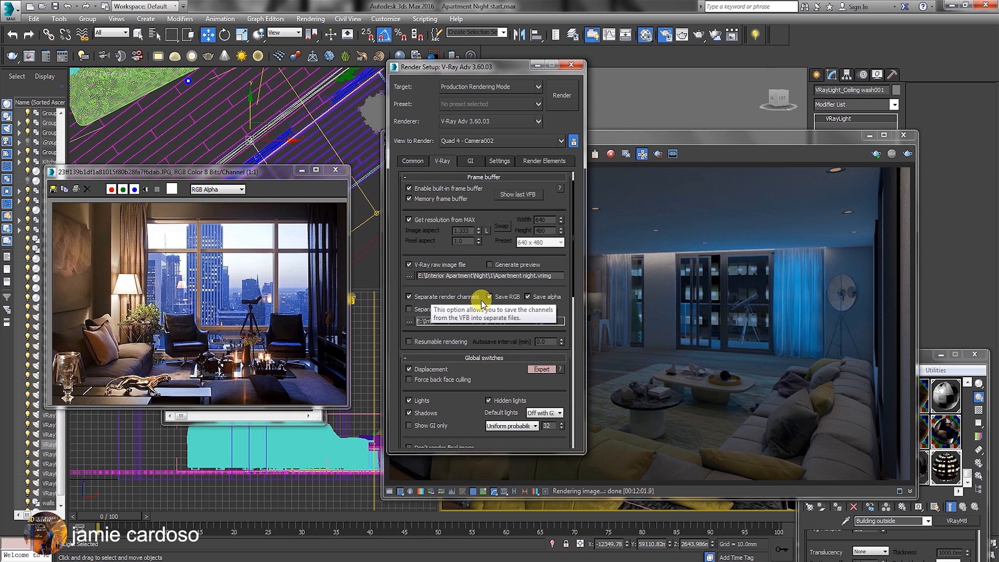
{"action": "left_click", "coordinate": [410, 320]}
{"action": "double_click", "coordinate": [141, 343]}
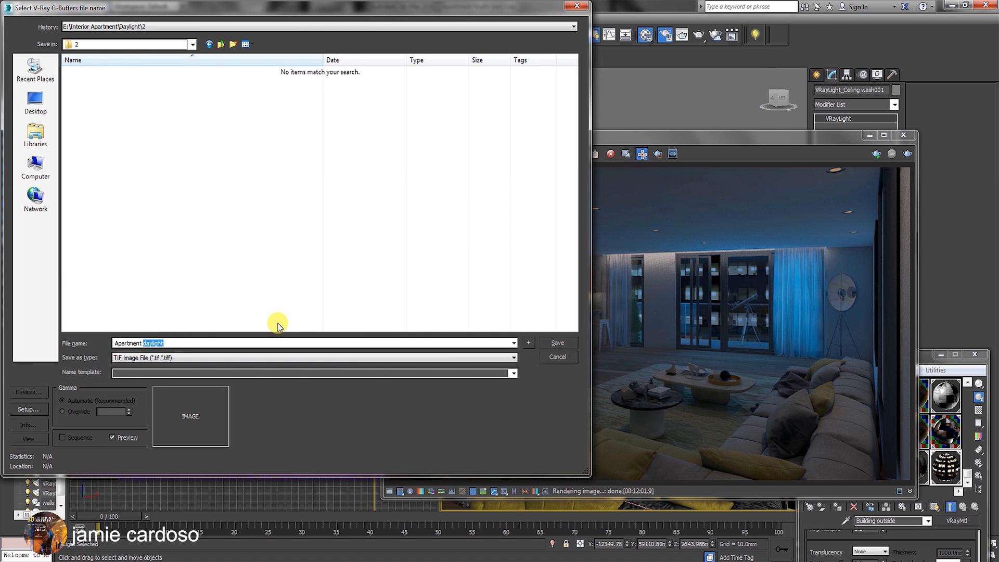
{"action": "type", "text": "night"}
{"action": "left_click", "coordinate": [558, 343]}
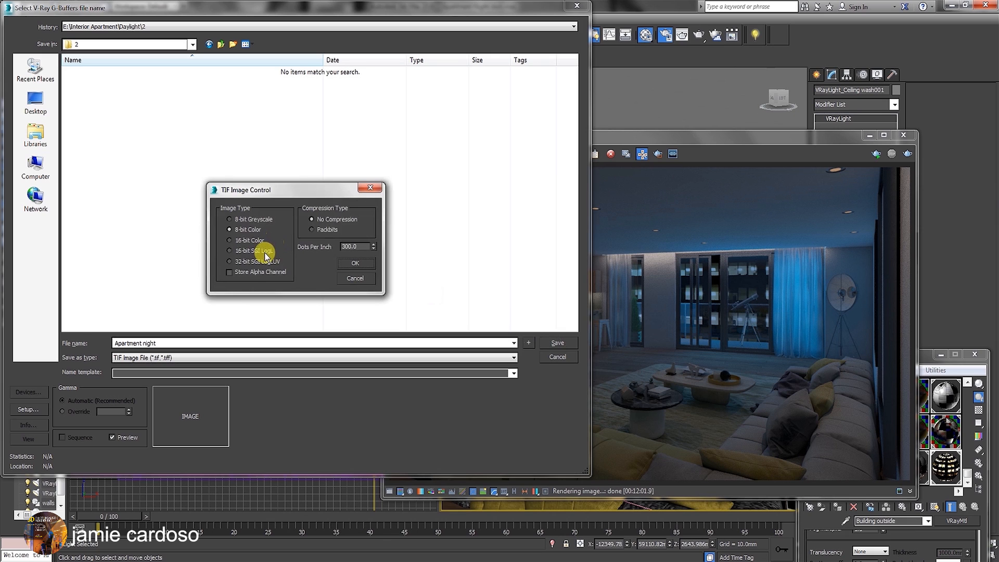
- Set the TIF output to 16-bit Color at 300 dots per inch and enable resumable rendering
{"action": "left_click", "coordinate": [230, 241]}
{"action": "double_click", "coordinate": [359, 247]}
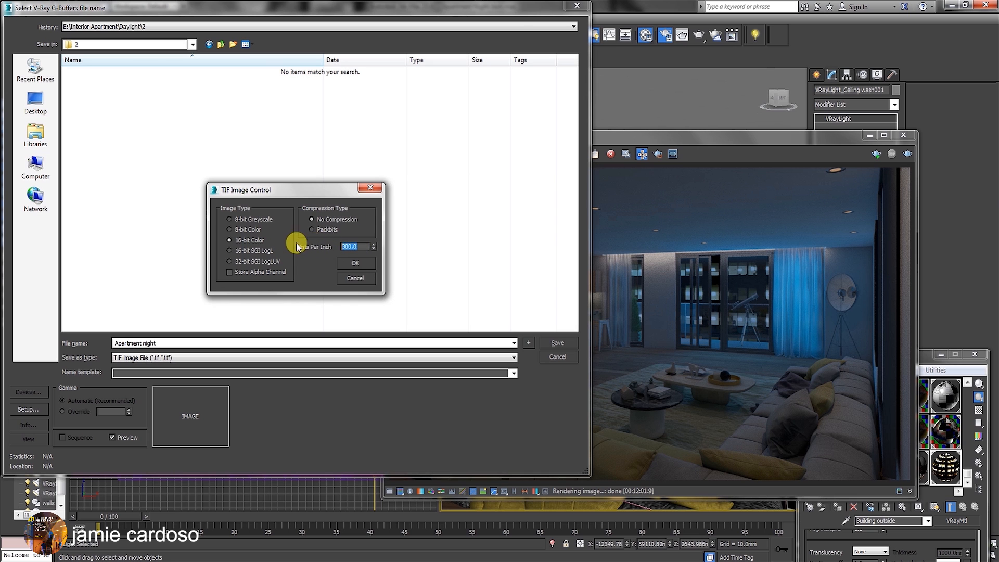
{"action": "left_click", "coordinate": [366, 265]}
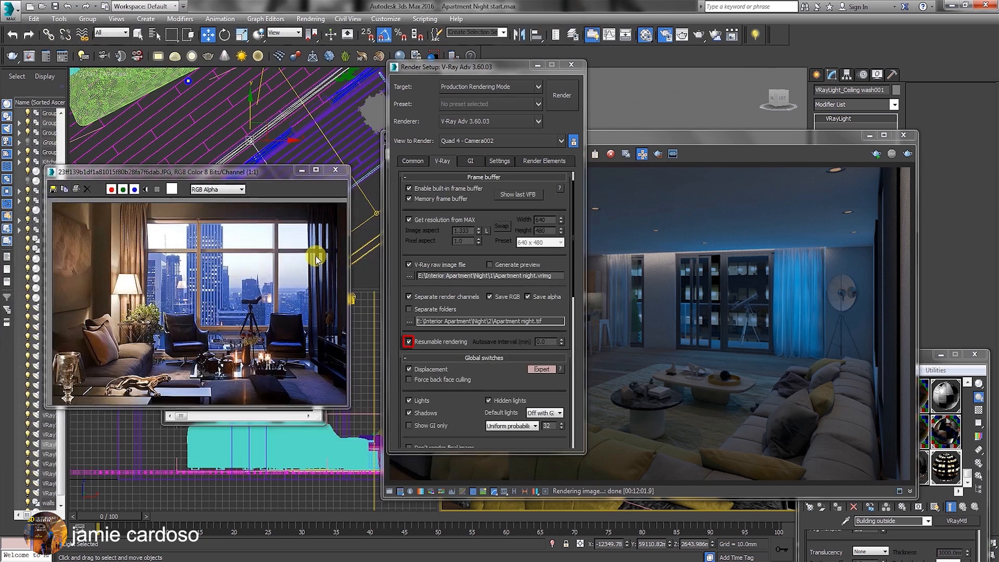
- Review the common render parameters and the finished night render, and minimize the render window
{"action": "left_click", "coordinate": [412, 161]}
{"action": "left_click_drag", "start_coordinate": [485, 68], "coordinate": [218, 72]}
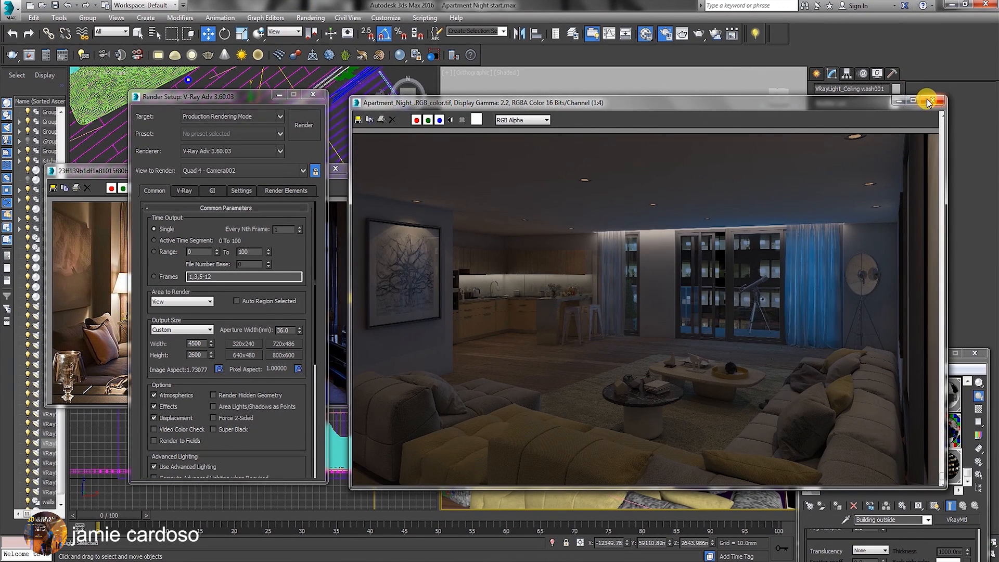
{"action": "left_click", "coordinate": [899, 101]}
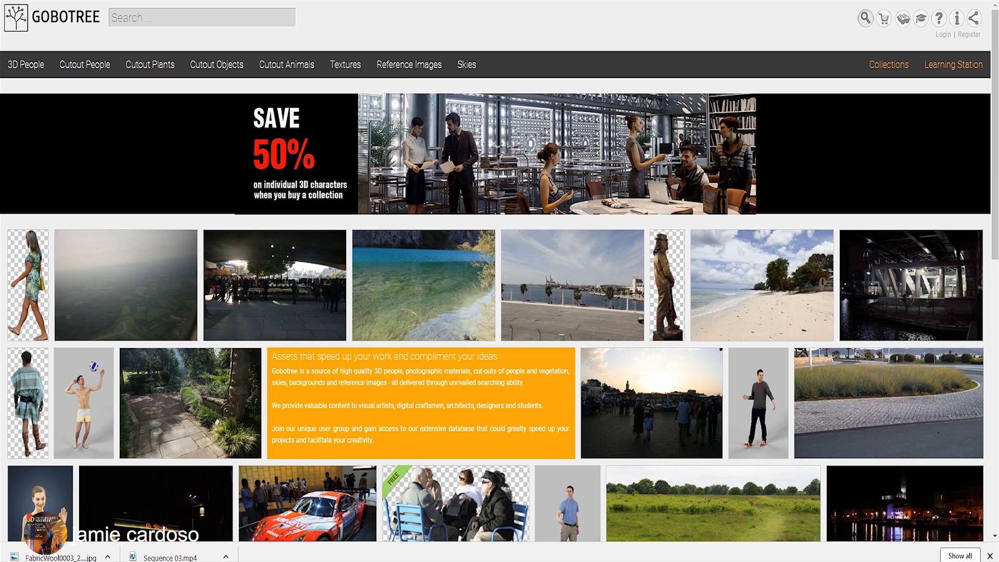
- Switch to the Gobotree website and browse its home page and 3D People collection for figures
{"action": "left_click", "coordinate": [81, 33]}
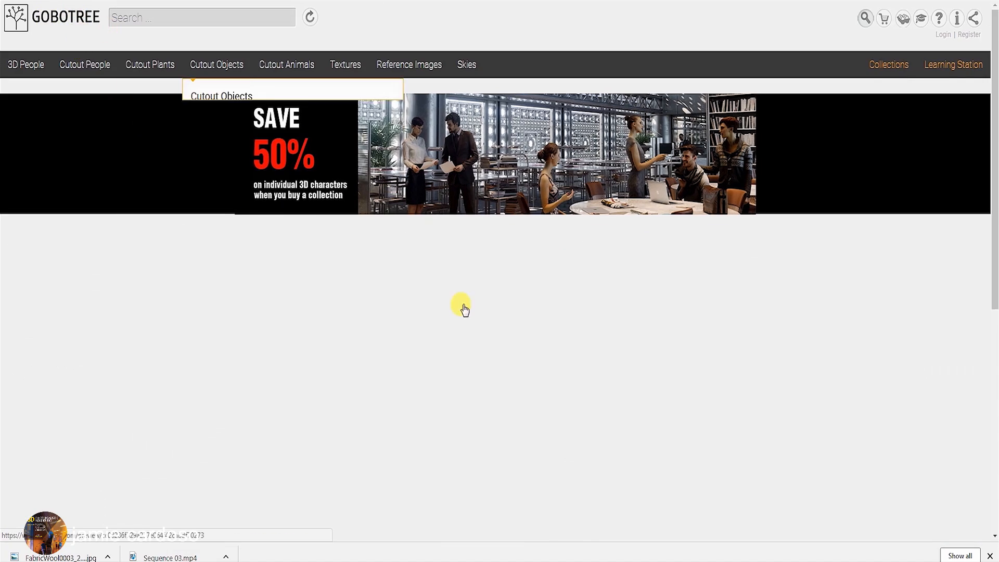
{"action": "scroll", "coordinate": [530, 409], "scroll_direction": "down", "scroll_amount": 1}
{"action": "scroll", "coordinate": [530, 408], "scroll_direction": "down", "scroll_amount": 1}
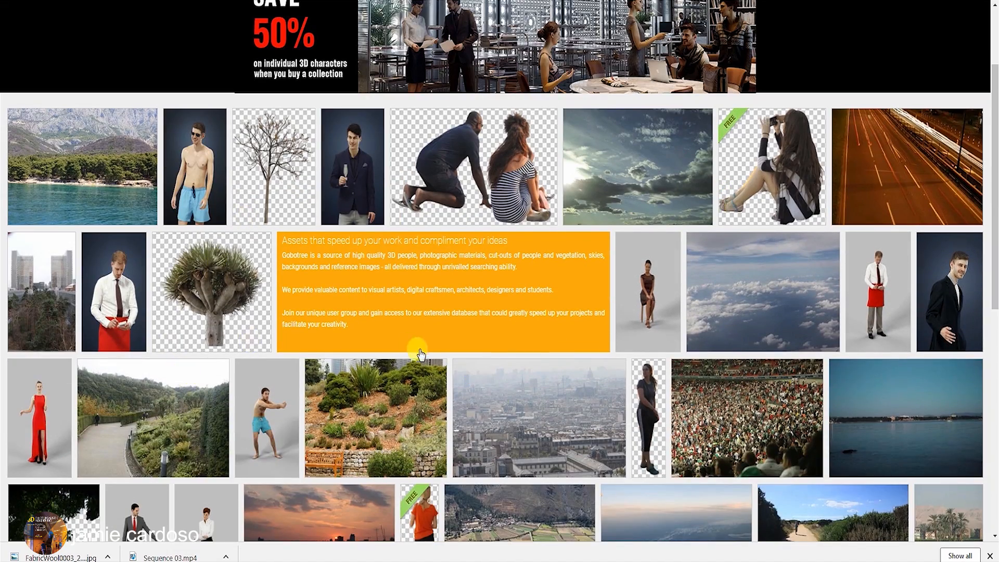
{"action": "scroll", "coordinate": [416, 350], "scroll_direction": "down", "scroll_amount": 2}
{"action": "scroll", "coordinate": [482, 317], "scroll_direction": "up", "scroll_amount": 3}
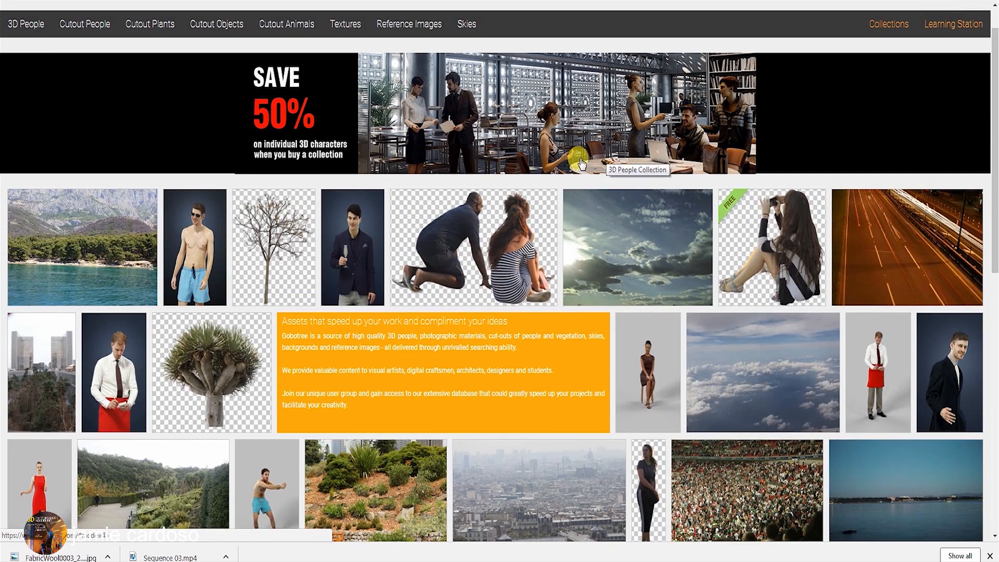
{"action": "scroll", "coordinate": [370, 398], "scroll_direction": "down", "scroll_amount": 2}
{"action": "scroll", "coordinate": [371, 398], "scroll_direction": "up", "scroll_amount": 3}
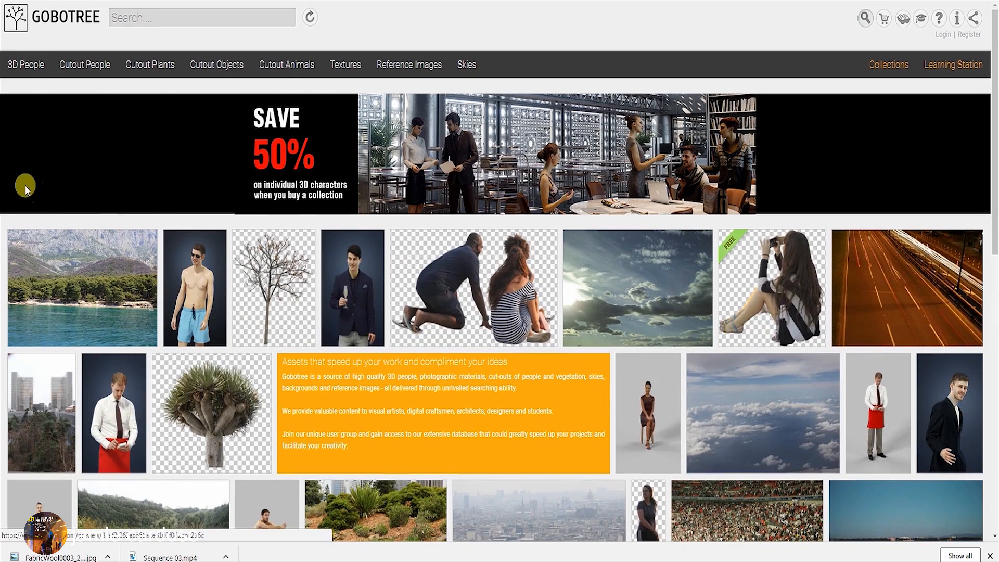
{"action": "left_click", "coordinate": [39, 73]}
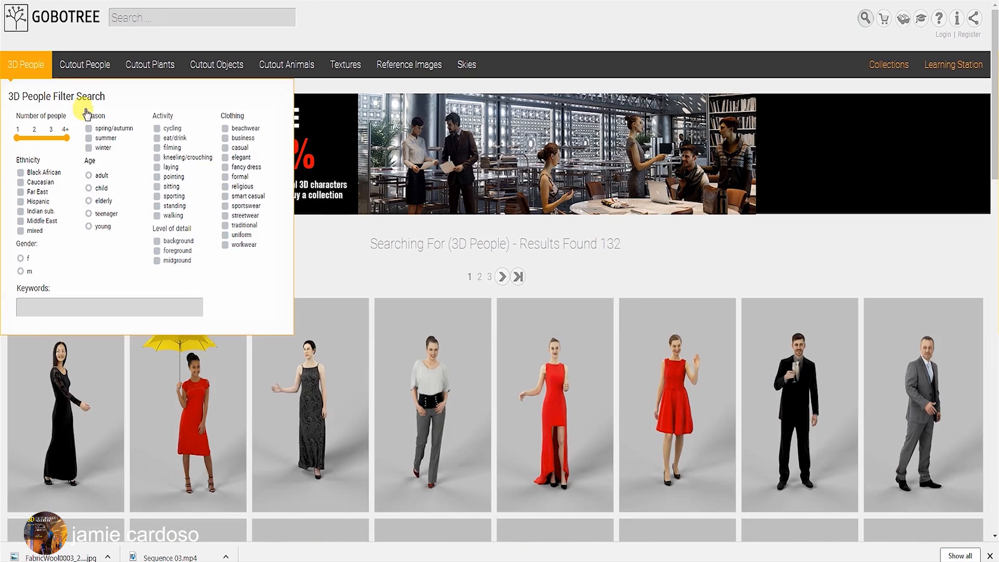
{"action": "scroll", "coordinate": [422, 327], "scroll_direction": "down", "scroll_amount": 3}
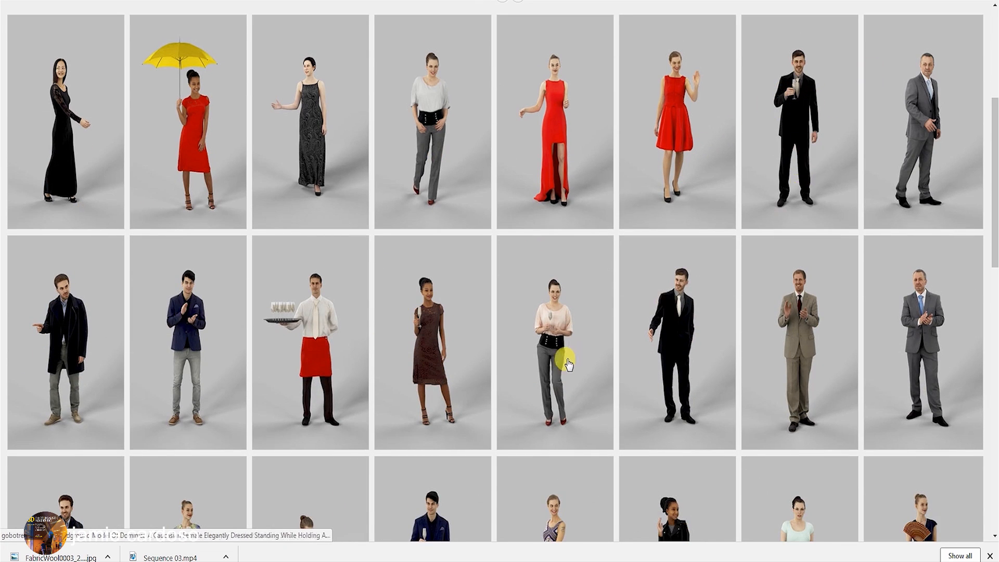
{"action": "scroll", "coordinate": [570, 358], "scroll_direction": "down", "scroll_amount": 3}
- Look through the downloaded Gobotree people files and their formats, including FBX, MTL, SKP and MAX, in the Gobotree folder
{"action": "left_click", "coordinate": [163, 557]}
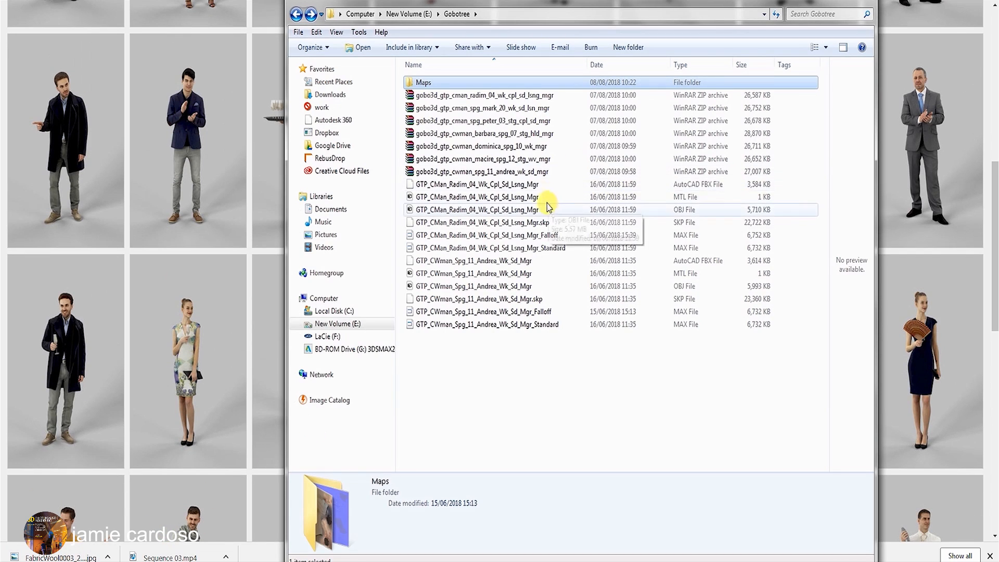
{"action": "left_click", "coordinate": [528, 184]}
{"action": "left_click", "coordinate": [512, 197]}
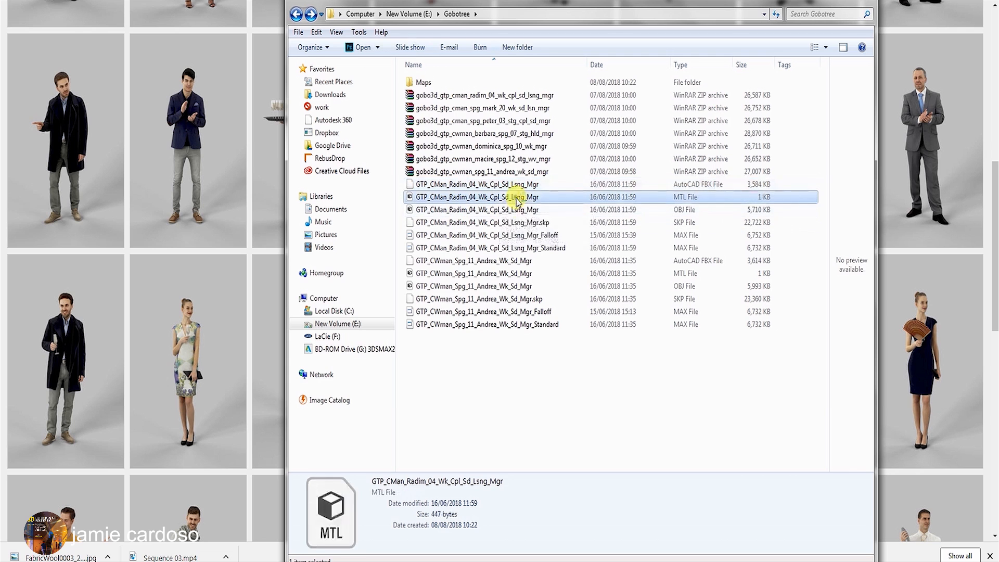
{"action": "left_click", "coordinate": [516, 185]}
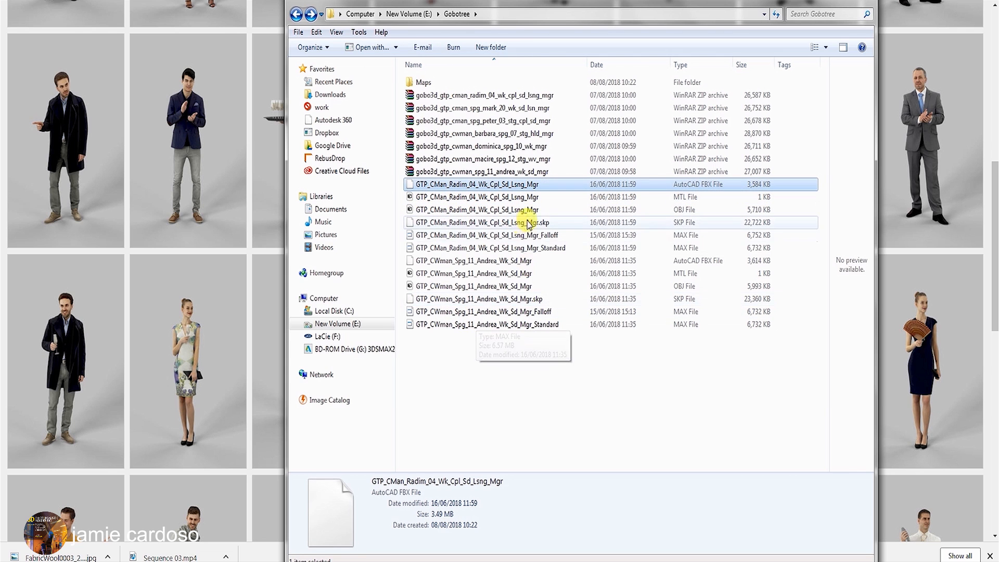
{"action": "left_click", "coordinate": [558, 223]}
{"action": "left_click", "coordinate": [549, 248]}
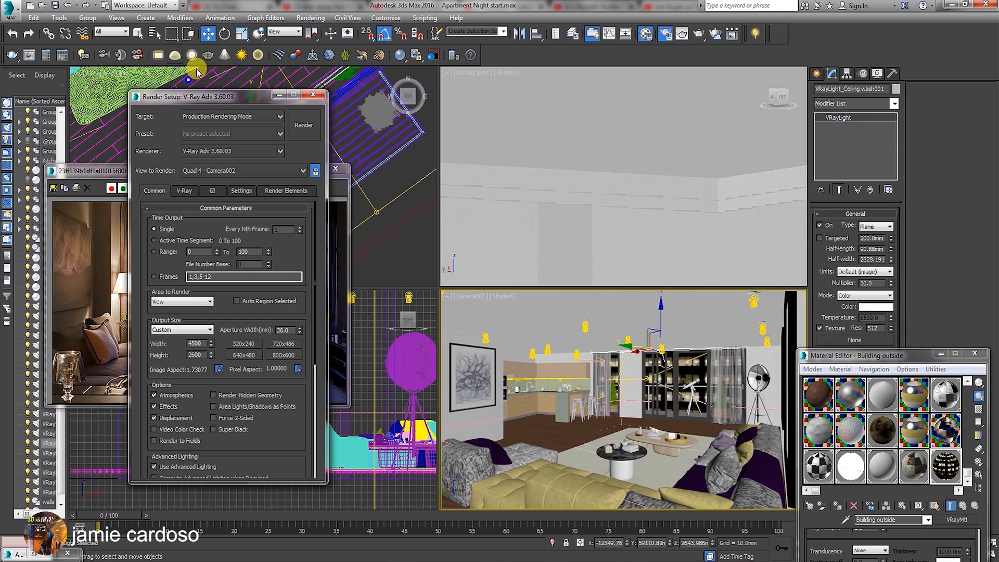
- Merge the People group from the People file in the Files & Textures folder into the apartment scene
{"action": "left_click", "coordinate": [8, 10]}
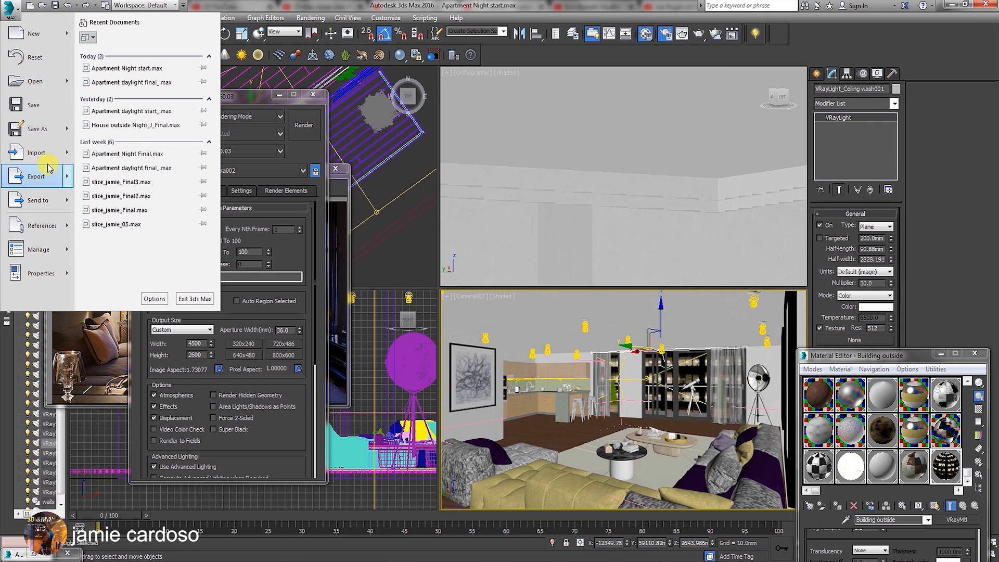
{"action": "mouse_move", "coordinate": [41, 152]}
{"action": "left_click", "coordinate": [91, 94]}
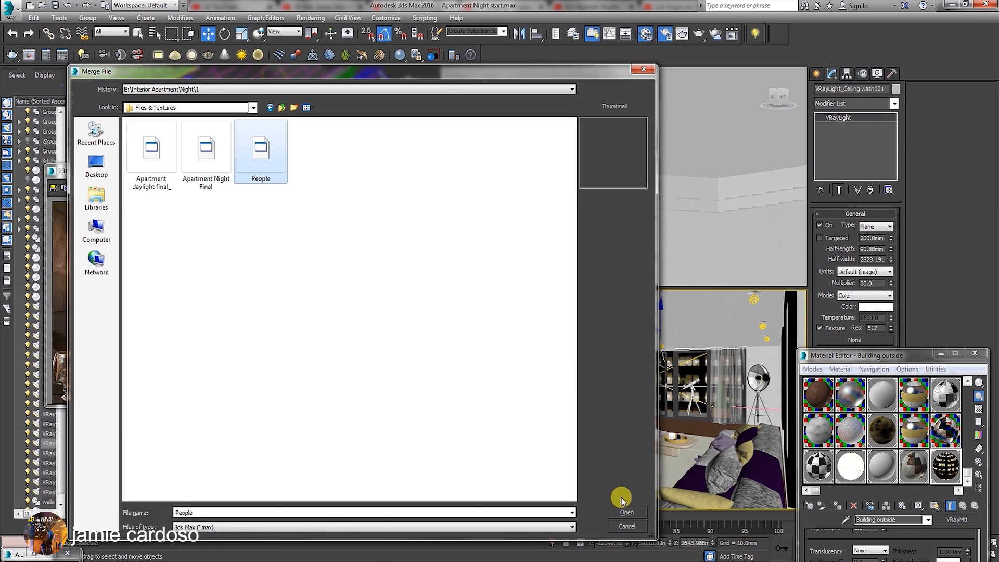
{"action": "left_click", "coordinate": [635, 516]}
{"action": "left_click", "coordinate": [420, 190]}
{"action": "left_click", "coordinate": [544, 404]}
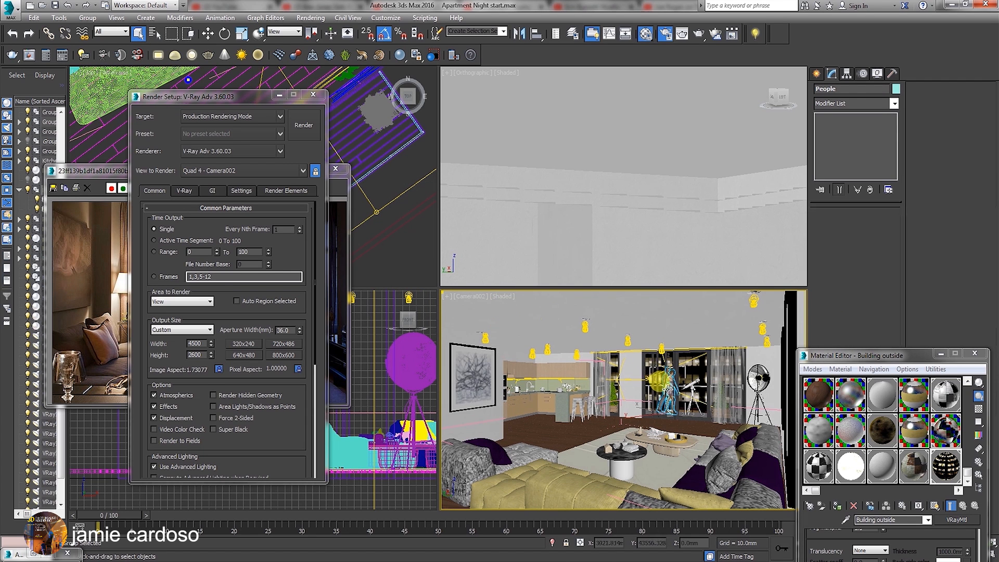
- Turn on 2D Pan Zoom Mode in the Camera002 view and inspect the merged couple near the windows up close
{"action": "left_click", "coordinate": [479, 300]}
{"action": "left_click", "coordinate": [448, 298]}
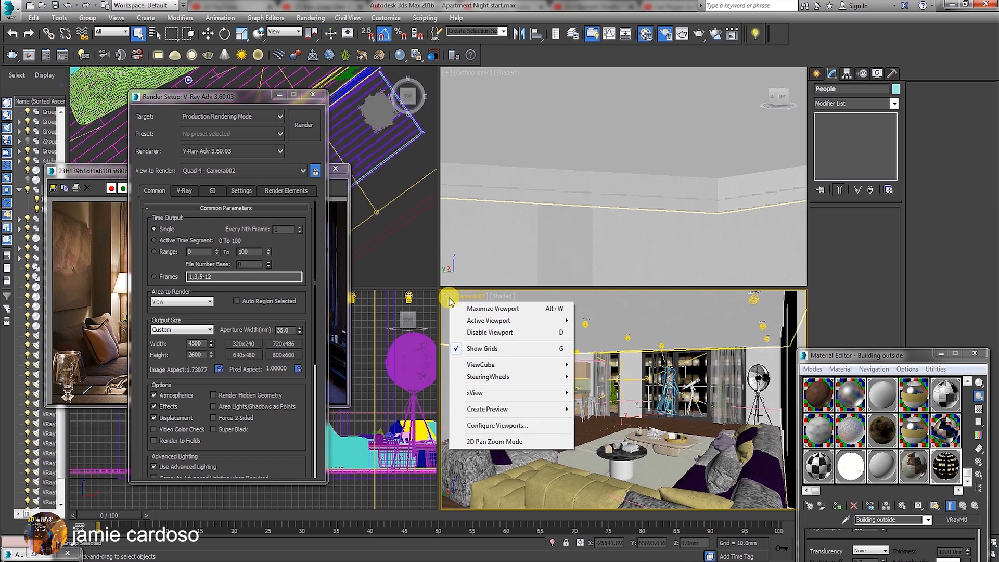
{"action": "left_click", "coordinate": [498, 439]}
{"action": "scroll", "coordinate": [641, 337], "scroll_direction": "up", "scroll_amount": 10}
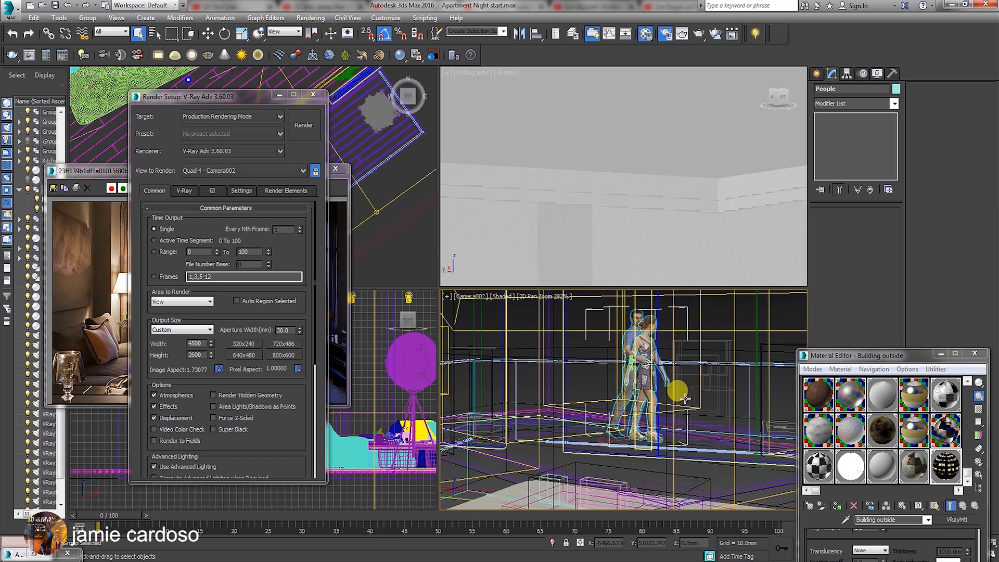
{"action": "scroll", "coordinate": [642, 343], "scroll_direction": "down", "scroll_amount": 10}
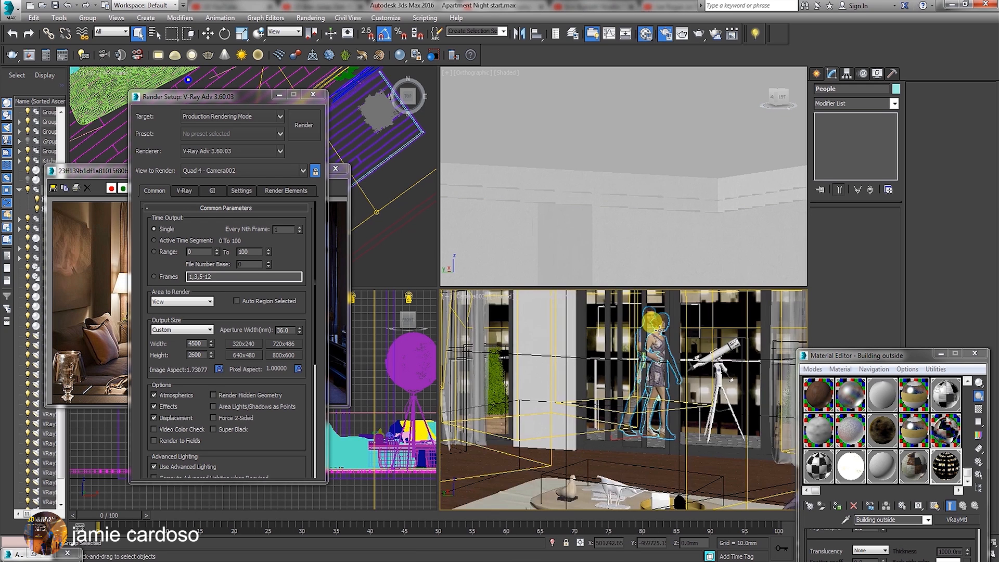
{"action": "scroll", "coordinate": [594, 333], "scroll_direction": "down", "scroll_amount": 5}
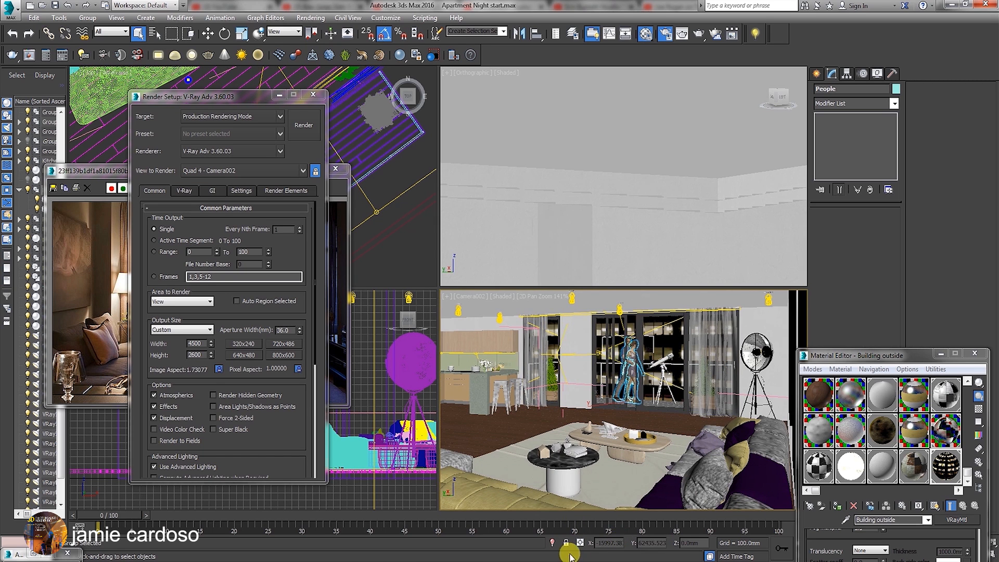
- Isolate the People group and frame it in a Front view
{"action": "left_click", "coordinate": [553, 544]}
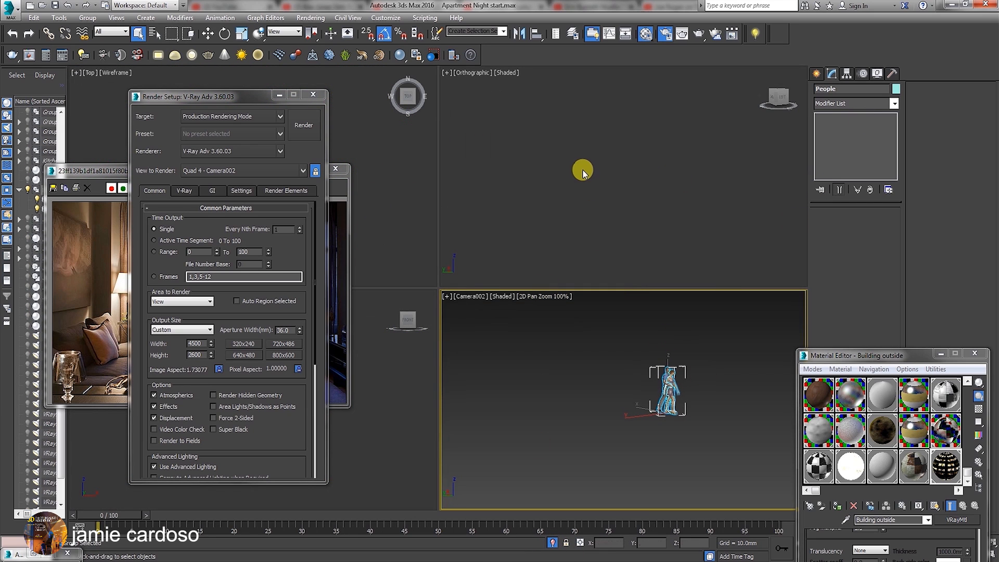
{"action": "left_click", "coordinate": [583, 173]}
{"action": "key", "text": "f"}
{"action": "key", "text": "z"}
- Measure the man's height with a Tape helper drawn from his feet to the top of his head
{"action": "left_click", "coordinate": [816, 74]}
{"action": "left_click", "coordinate": [869, 91]}
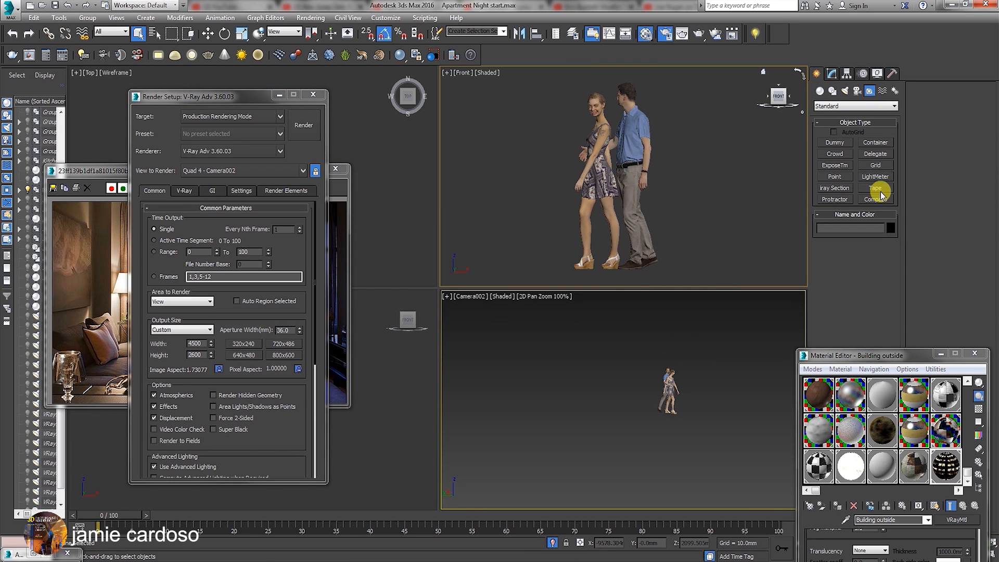
{"action": "left_click", "coordinate": [875, 188]}
{"action": "left_click_drag", "start_coordinate": [634, 266], "coordinate": [630, 85]}
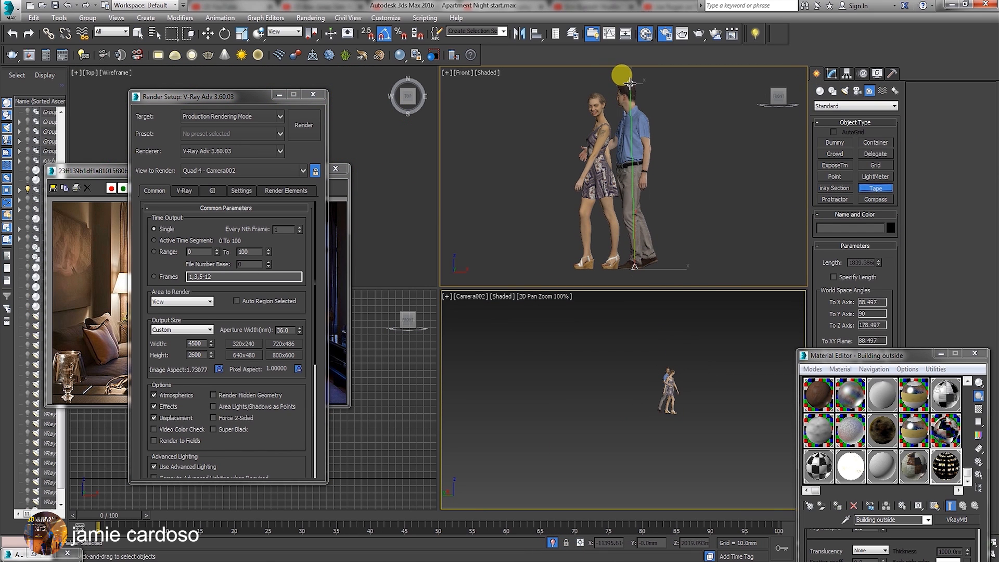
{"action": "right_click", "coordinate": [642, 133]}
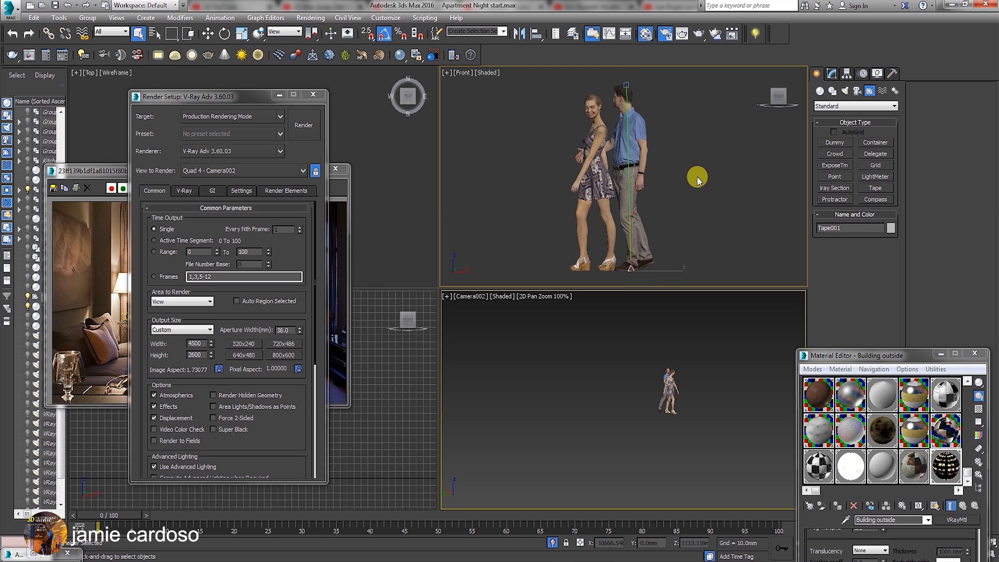
- Measure the woman's height with a second Tape helper from her feet to her head, and exit isolation
{"action": "left_click", "coordinate": [602, 141]}
{"action": "left_click", "coordinate": [869, 188]}
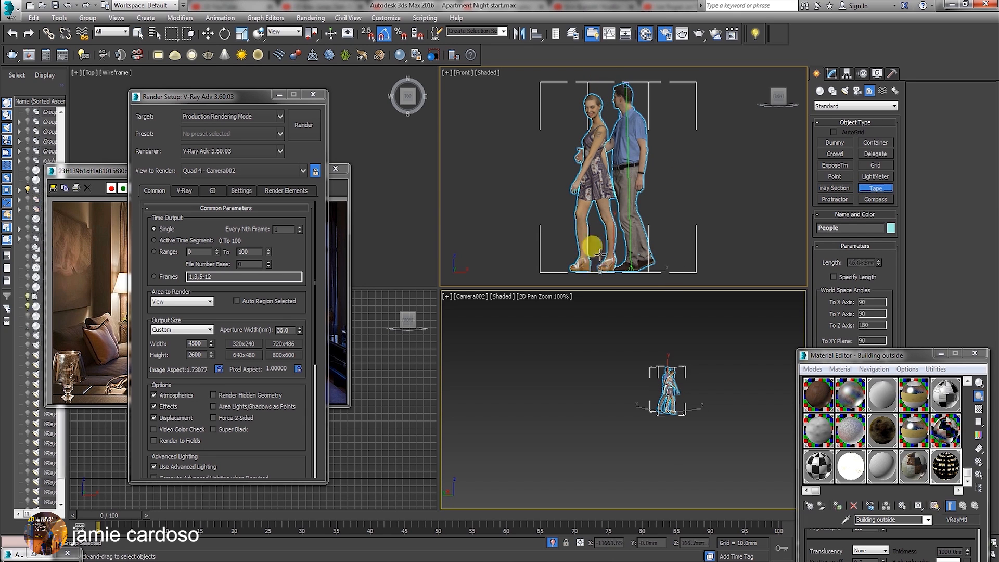
{"action": "left_click_drag", "start_coordinate": [600, 269], "coordinate": [598, 96]}
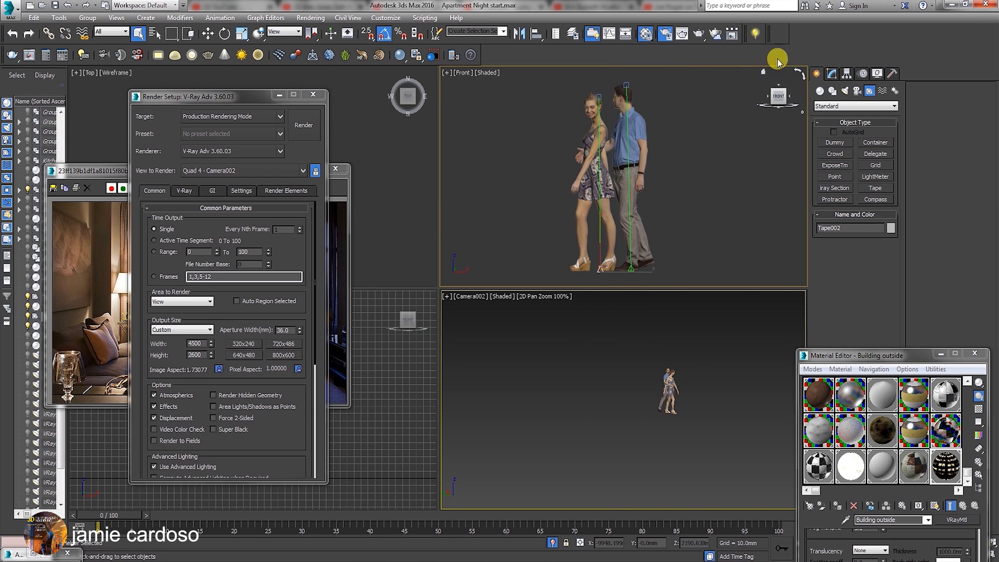
{"action": "left_click", "coordinate": [552, 543]}
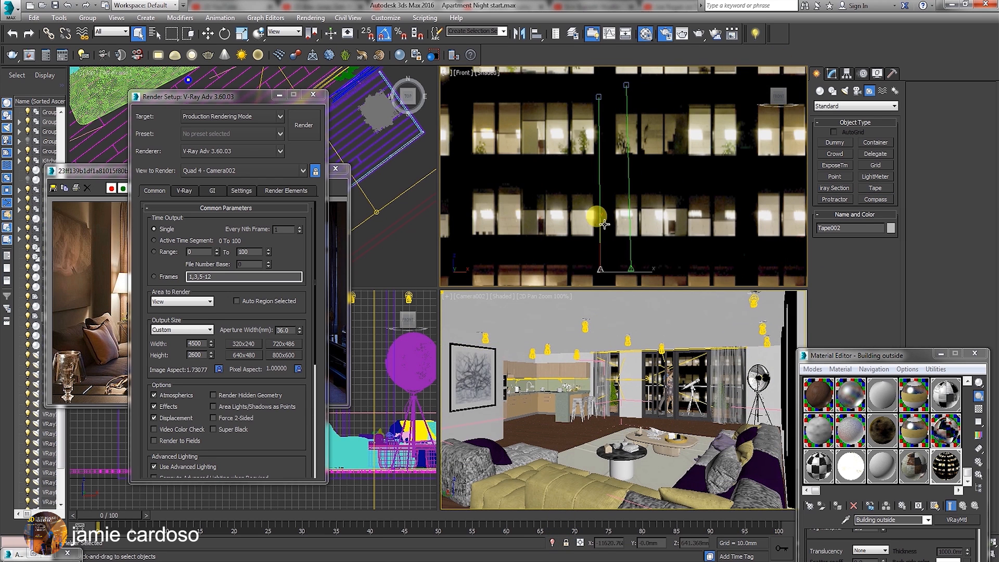